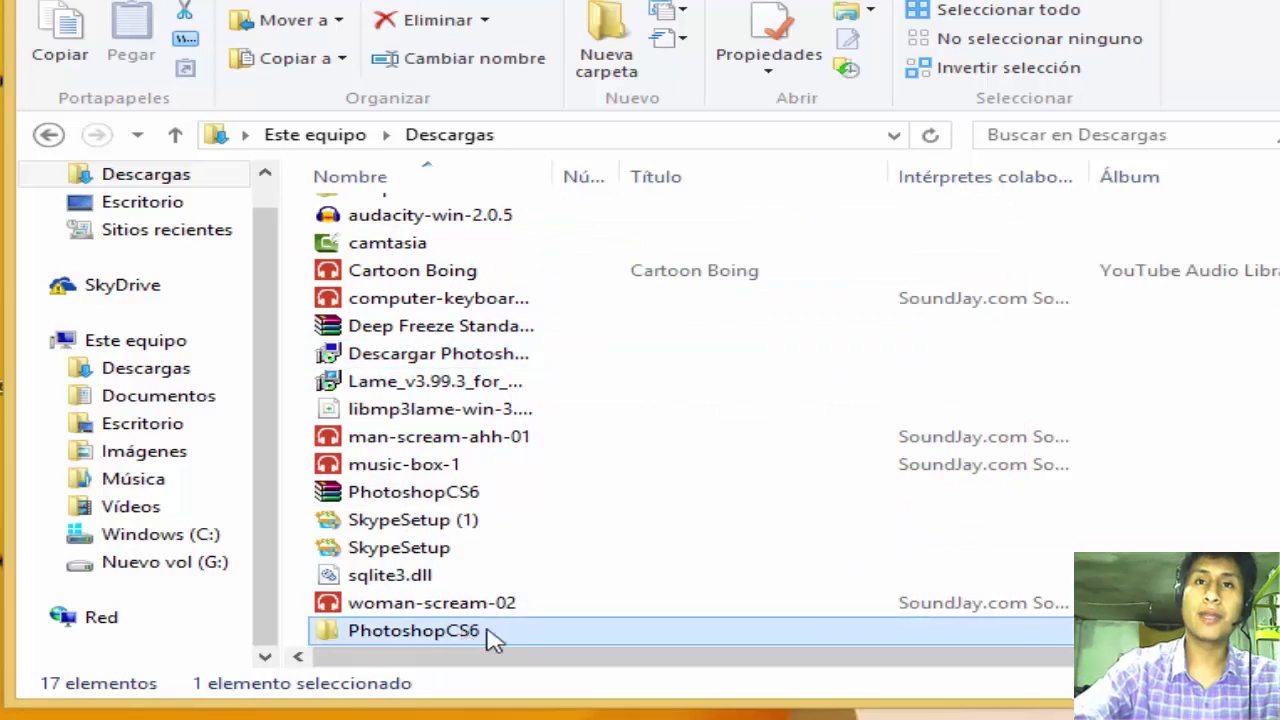
Open the PhotoshopCS6 folder in Descargas and run the PhotoshopCS6Portable application as administrator.
{"action": "double_click", "coordinate": [390, 632]}
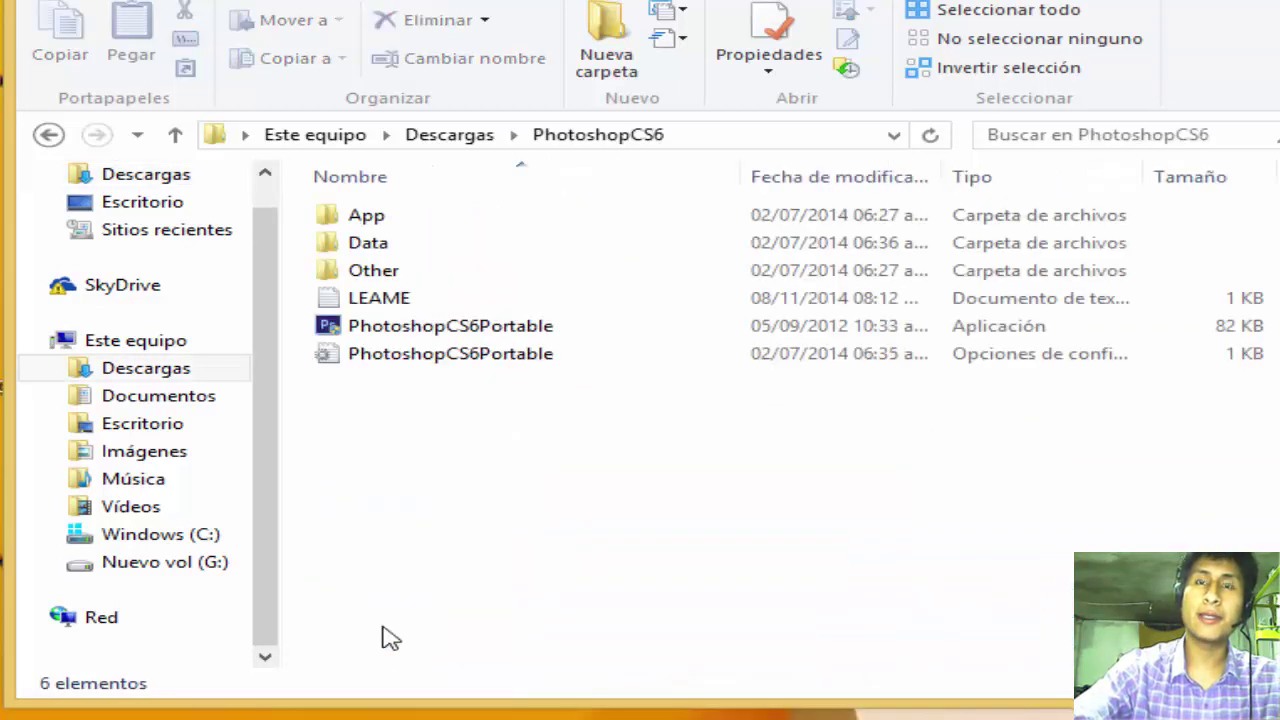
{"action": "left_click", "coordinate": [447, 328]}
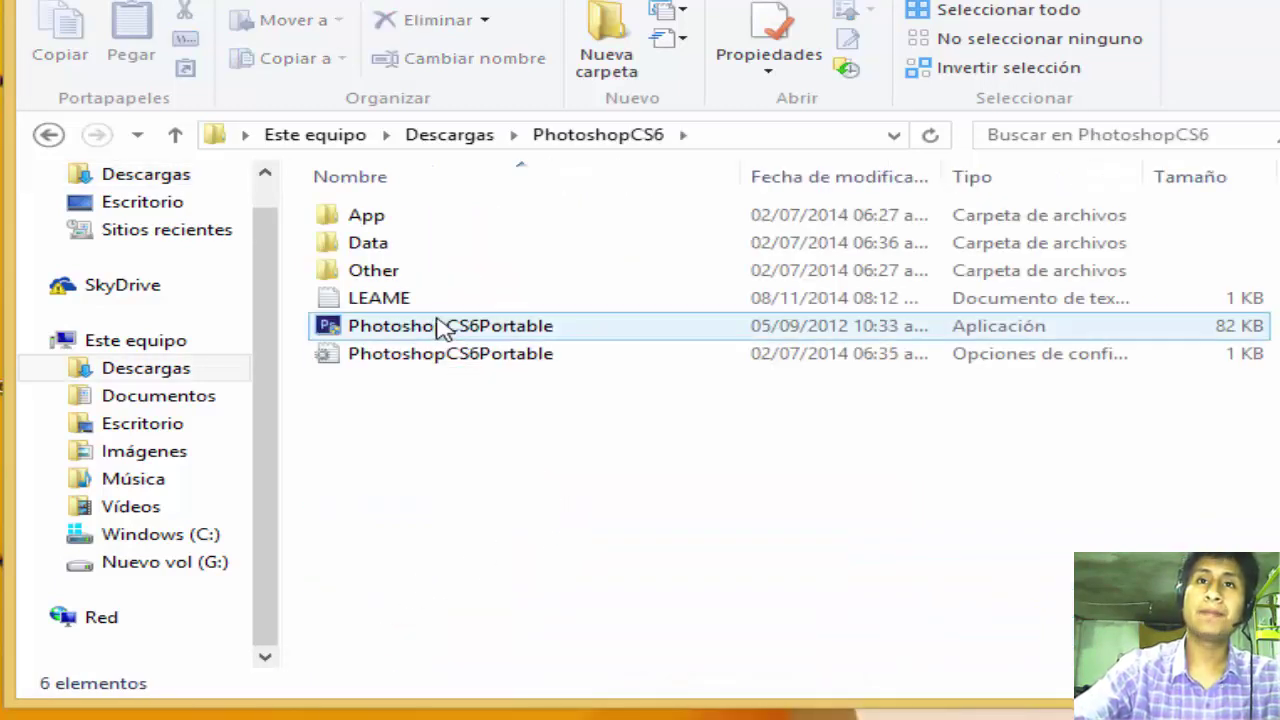
{"action": "right_click", "coordinate": [438, 326]}
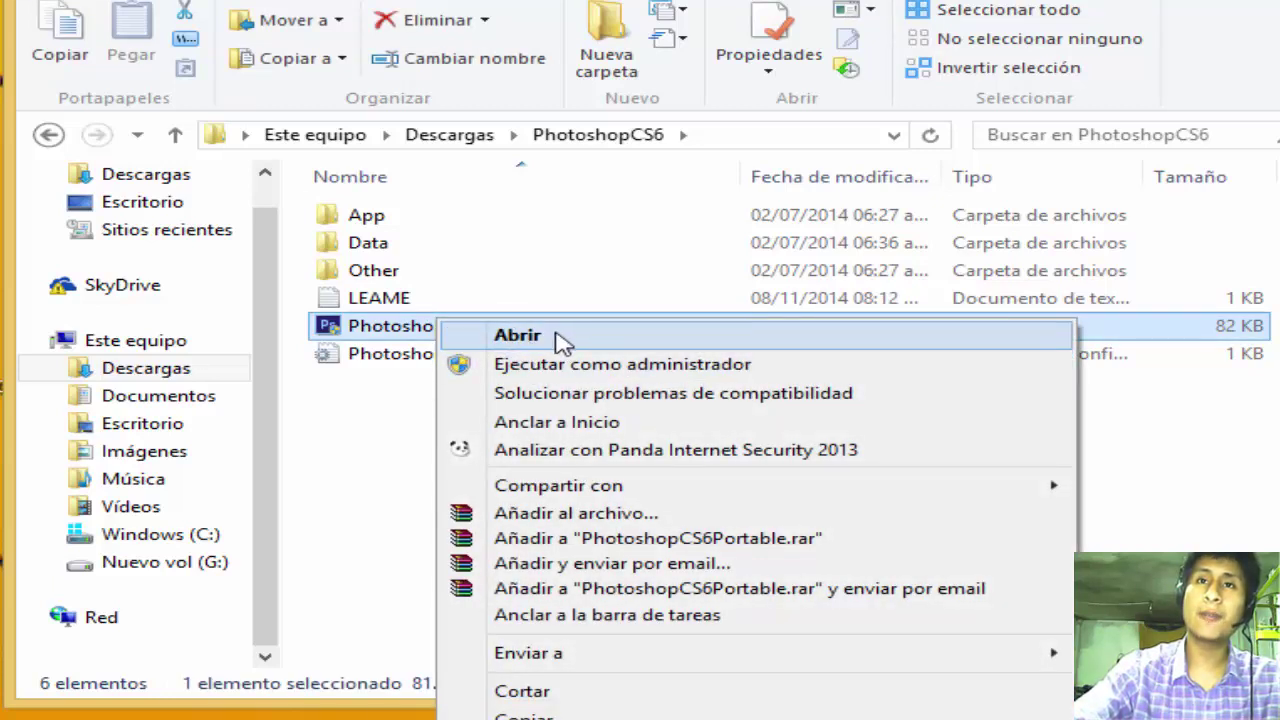
{"action": "left_click", "coordinate": [475, 368]}
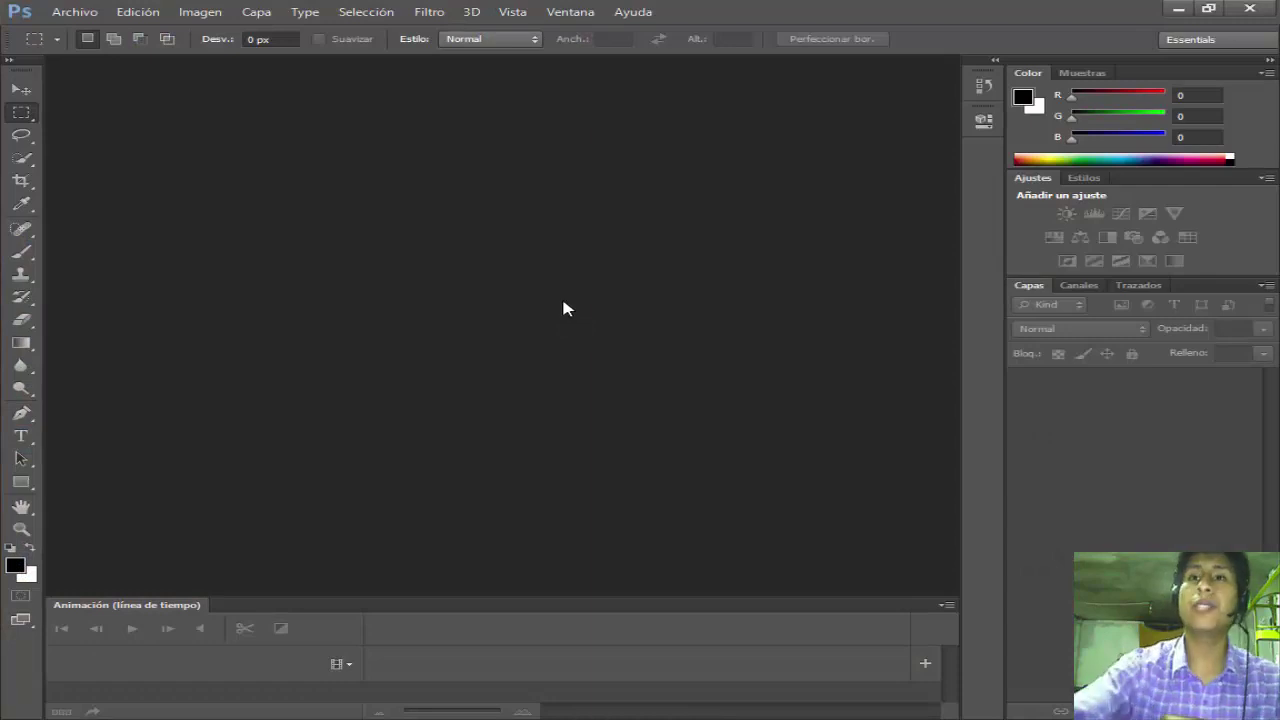
Close the Animación (línea de tiempo) panel to free up the workspace.
{"action": "left_click", "coordinate": [946, 605]}
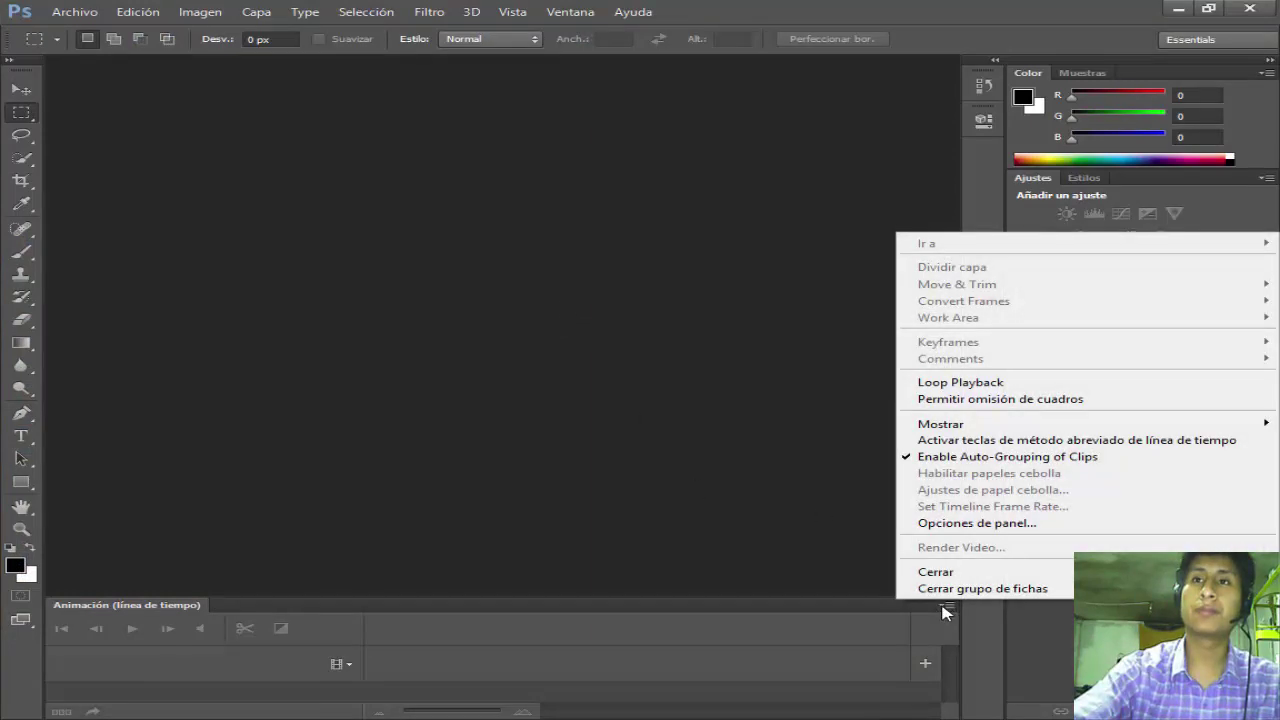
{"action": "left_click", "coordinate": [931, 608]}
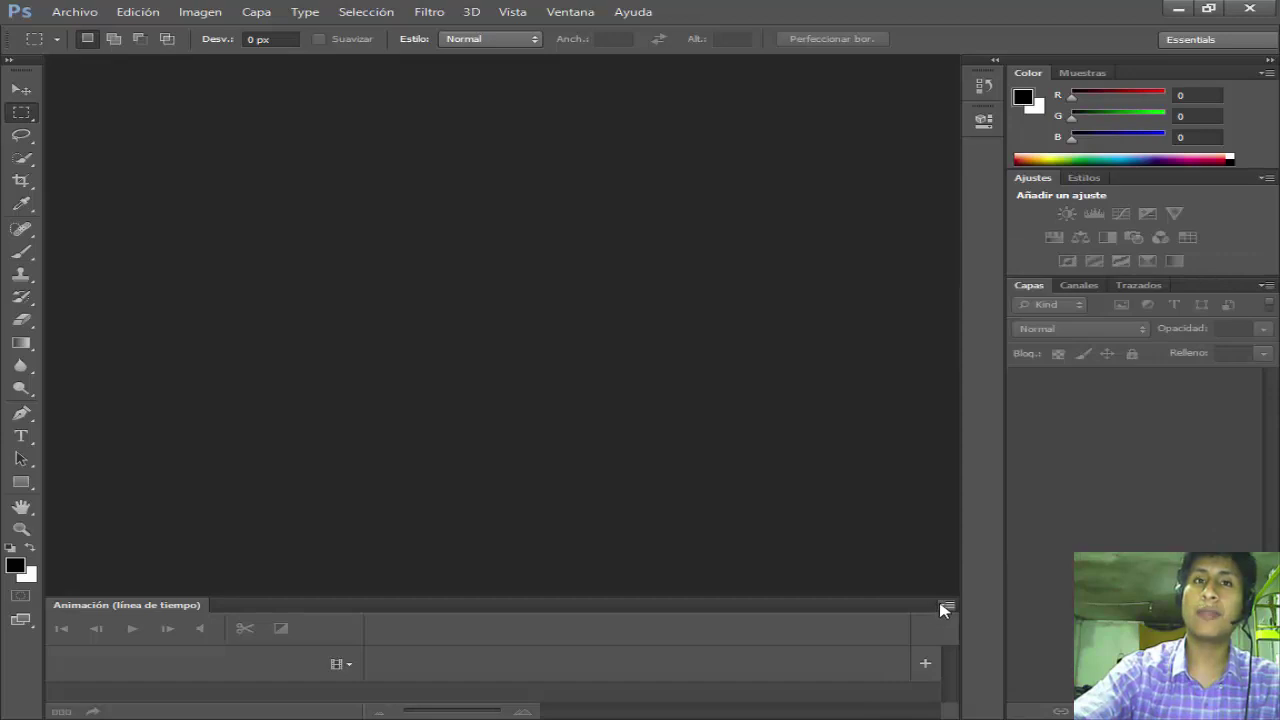
{"action": "left_click", "coordinate": [944, 606]}
{"action": "left_click", "coordinate": [938, 569]}
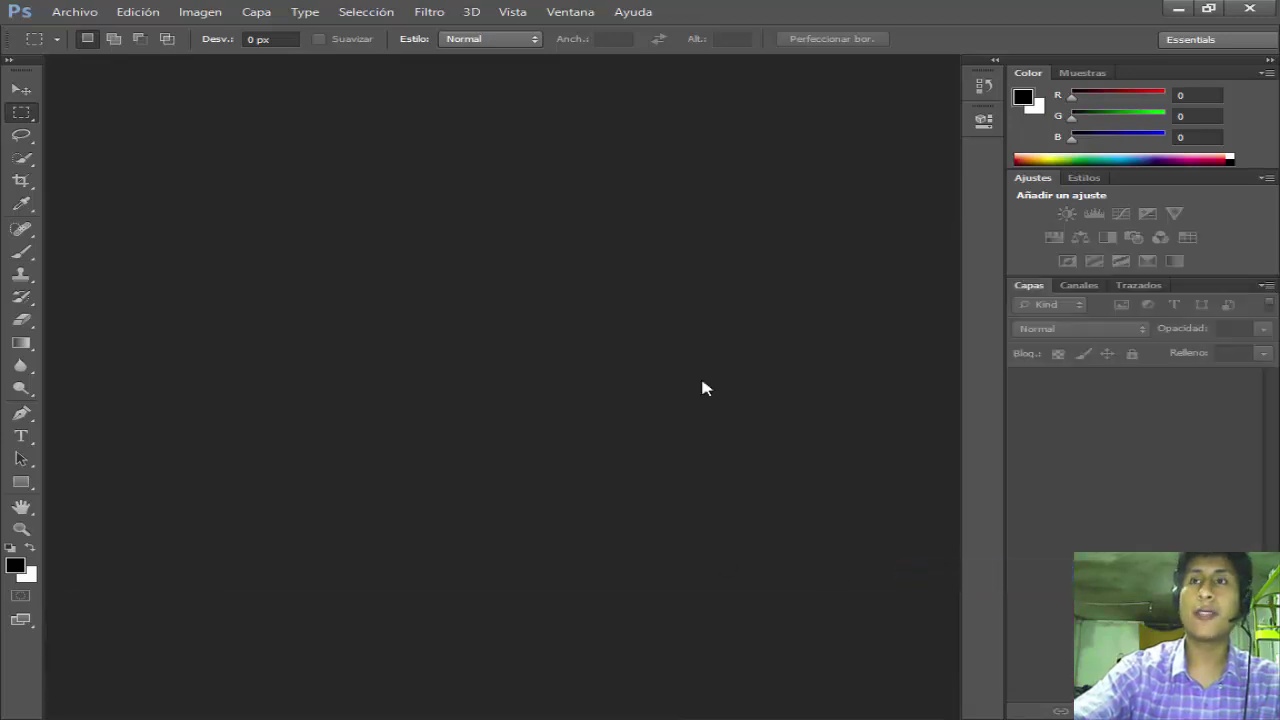
Start a new document and set its width and height units to píxeles.
{"action": "left_click", "coordinate": [78, 10]}
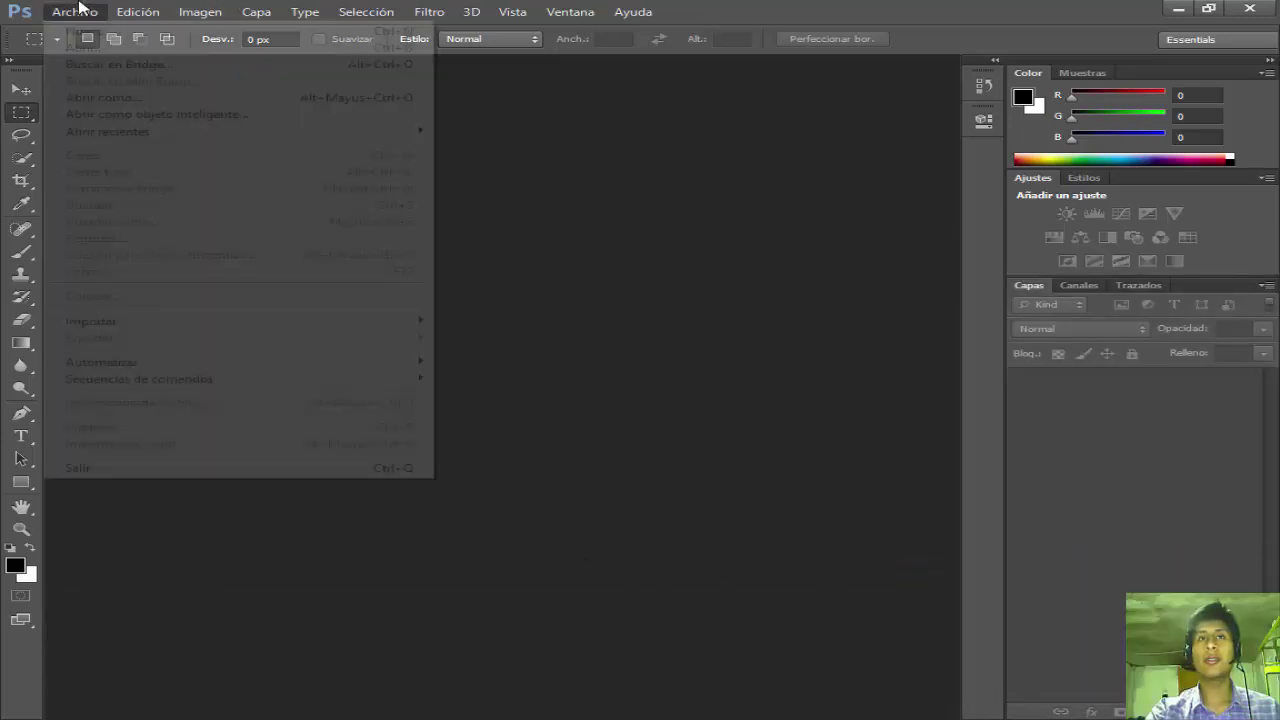
{"action": "left_click", "coordinate": [76, 8]}
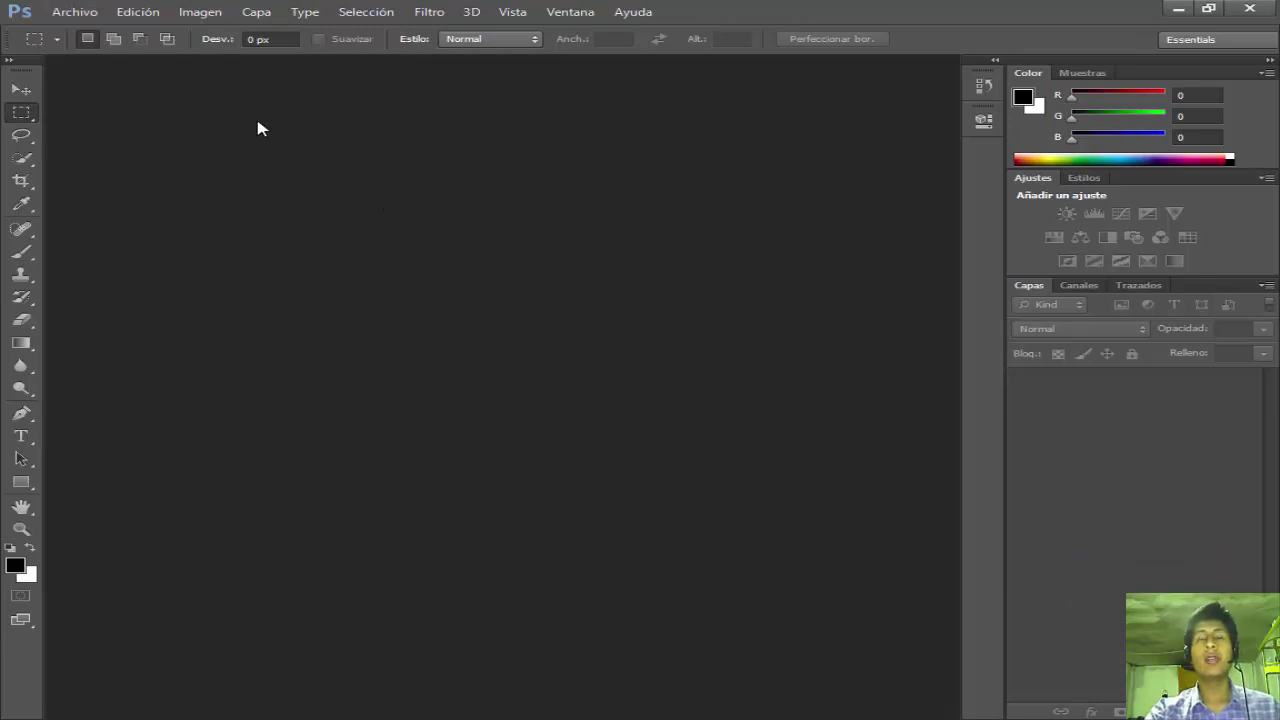
{"action": "left_click", "coordinate": [73, 12]}
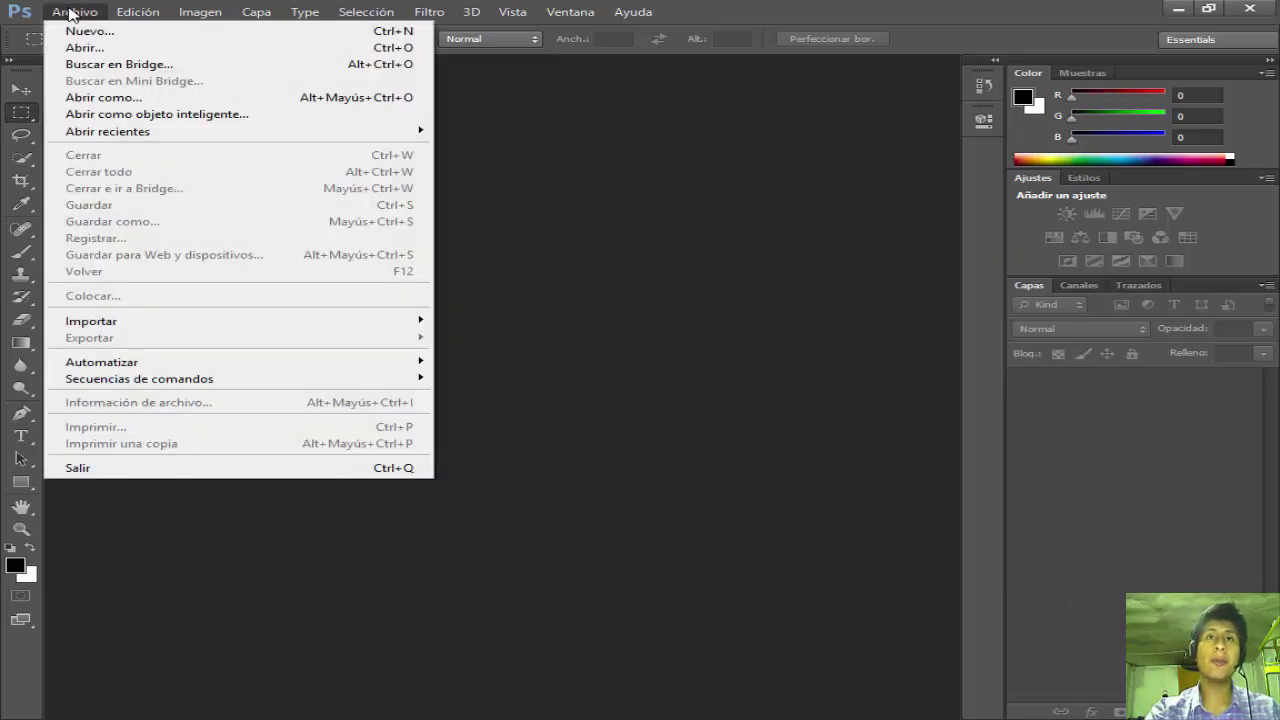
{"action": "left_click", "coordinate": [90, 32]}
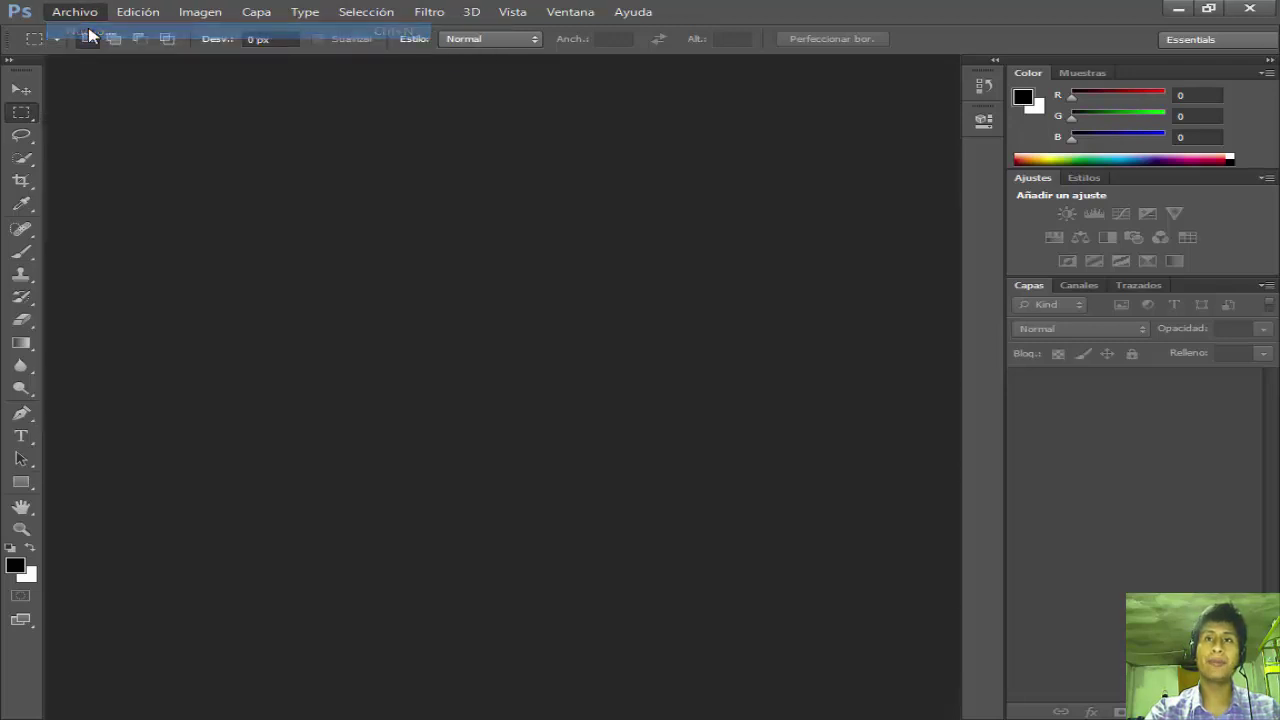
{"action": "left_click_drag", "start_coordinate": [731, 120], "coordinate": [431, 154]}
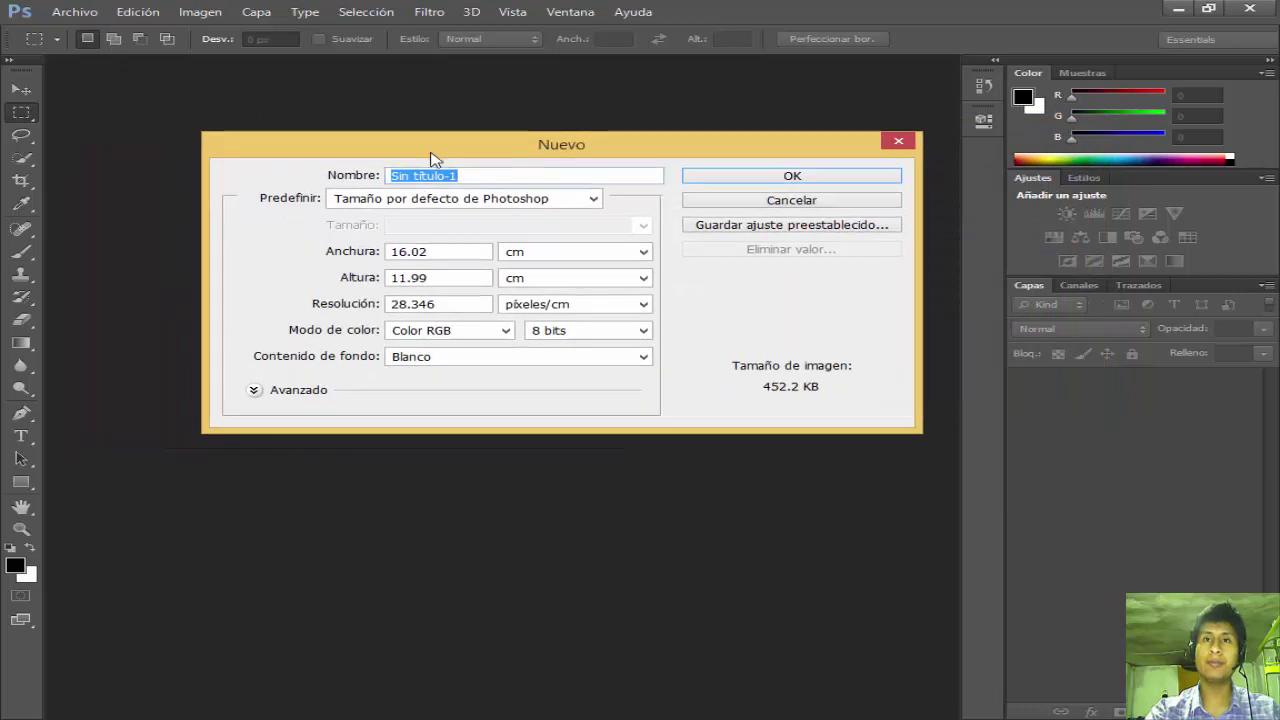
{"action": "left_click", "coordinate": [477, 177]}
{"action": "double_click", "coordinate": [477, 175]}
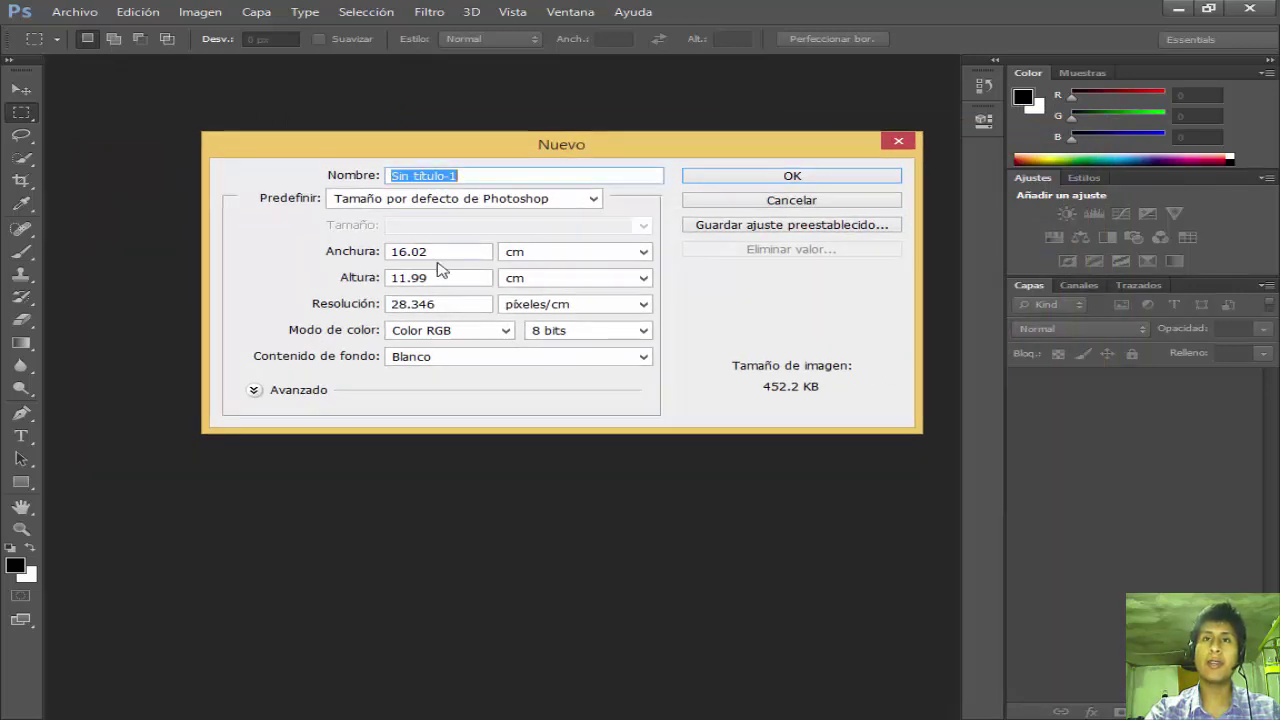
{"action": "left_click", "coordinate": [440, 252]}
{"action": "left_click", "coordinate": [550, 258]}
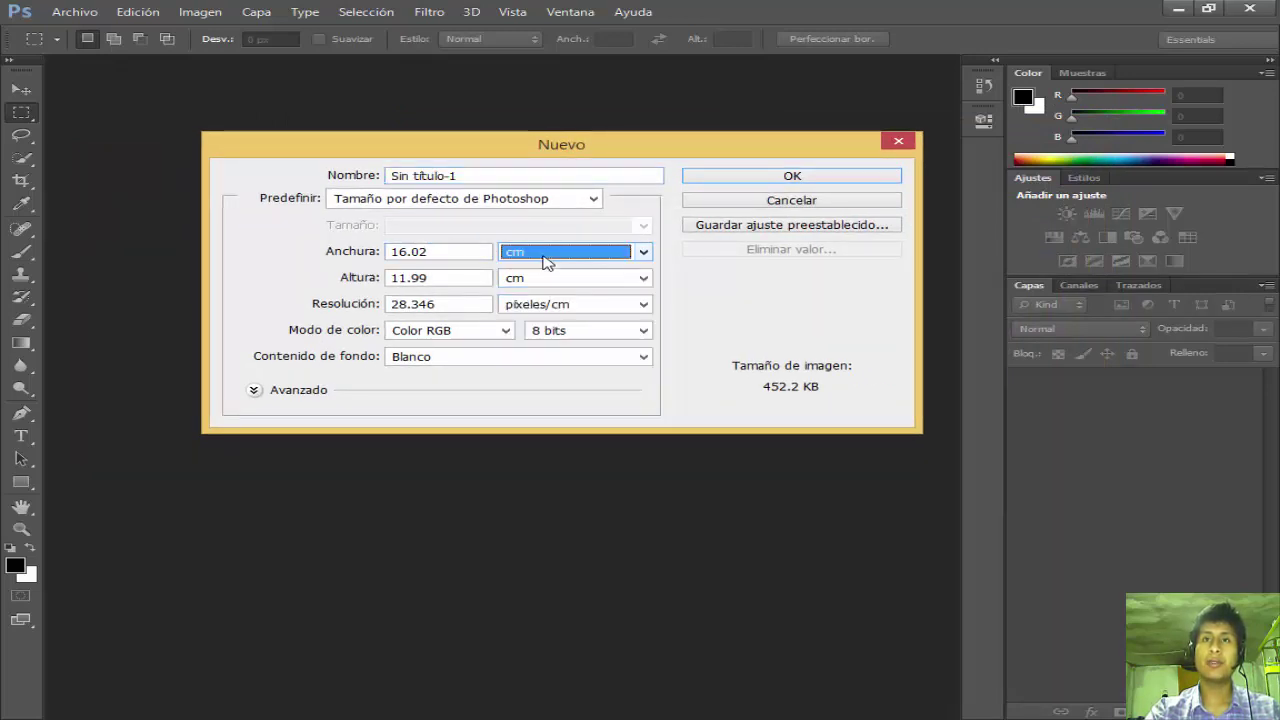
{"action": "left_click", "coordinate": [549, 282]}
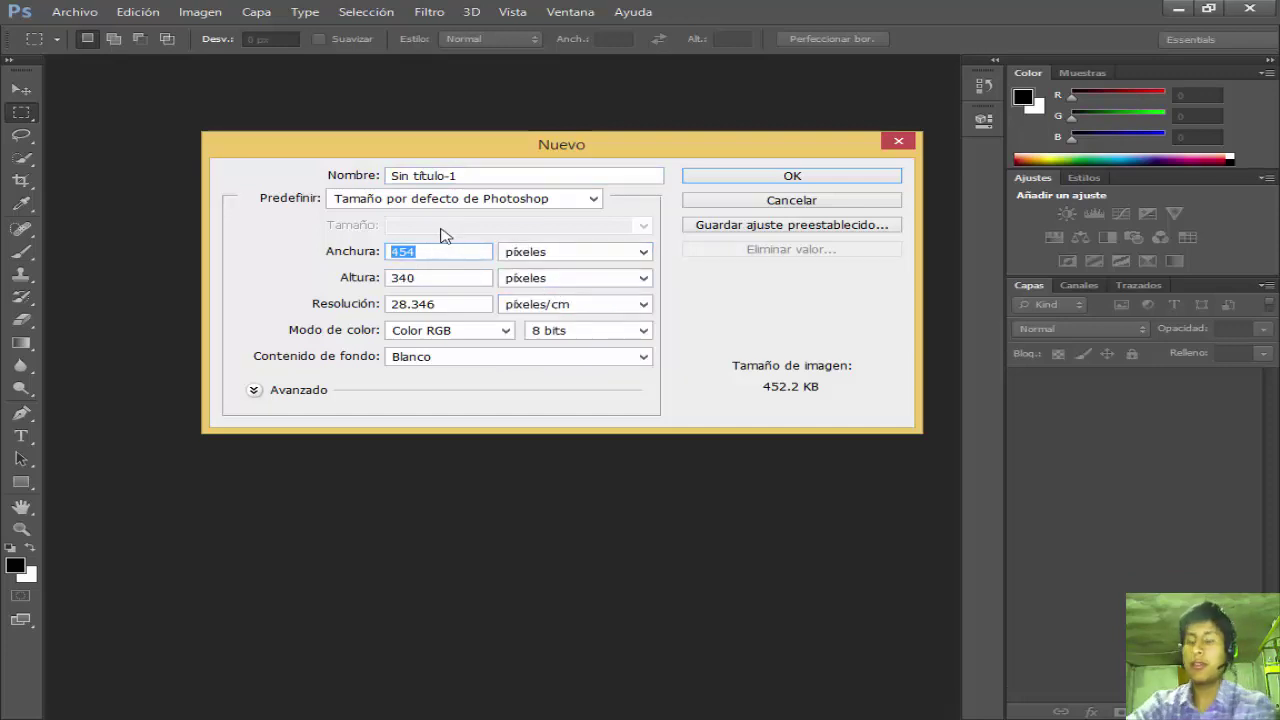
Set the new document's width to 500 and height to 400 pixels and create it.
{"action": "type", "text": "400"}
{"action": "key", "text": "Tab"}
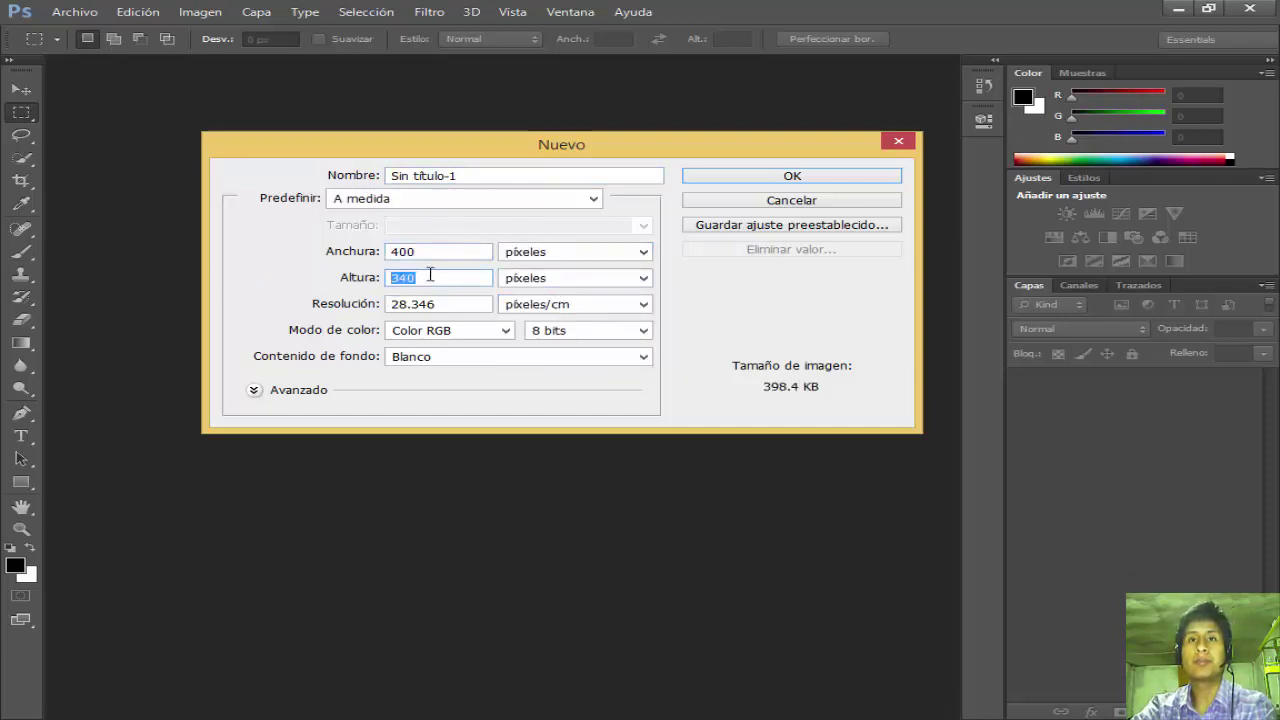
{"action": "key", "text": "shift+Tab"}
{"action": "type", "text": "500"}
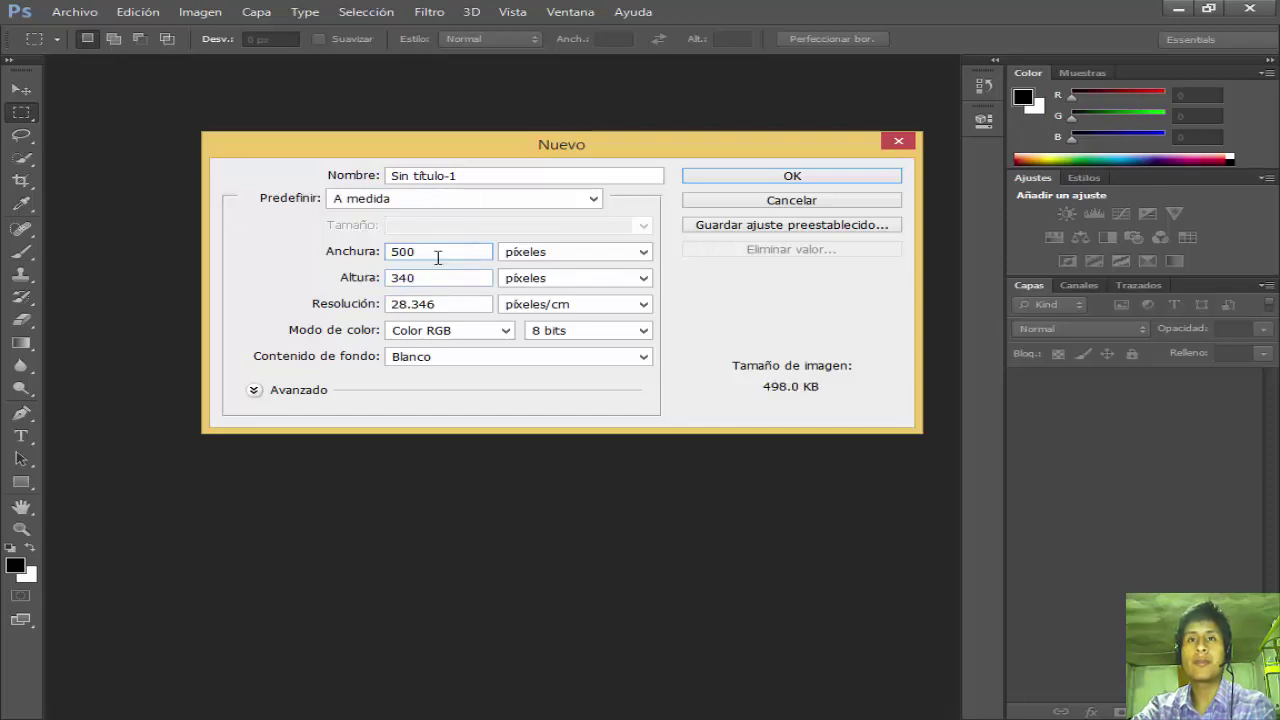
{"action": "left_click_drag", "start_coordinate": [438, 258], "coordinate": [396, 270]}
{"action": "key", "text": "Tab"}
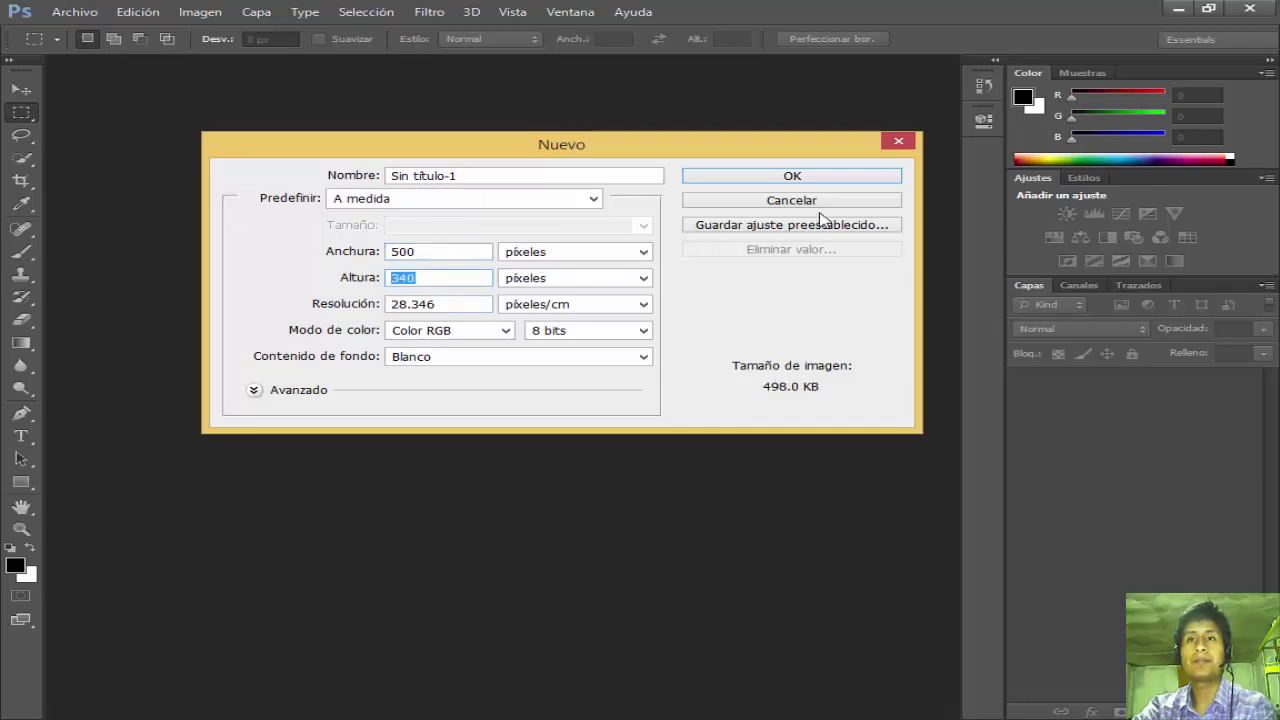
{"action": "type", "text": "400"}
{"action": "key", "text": "Return"}
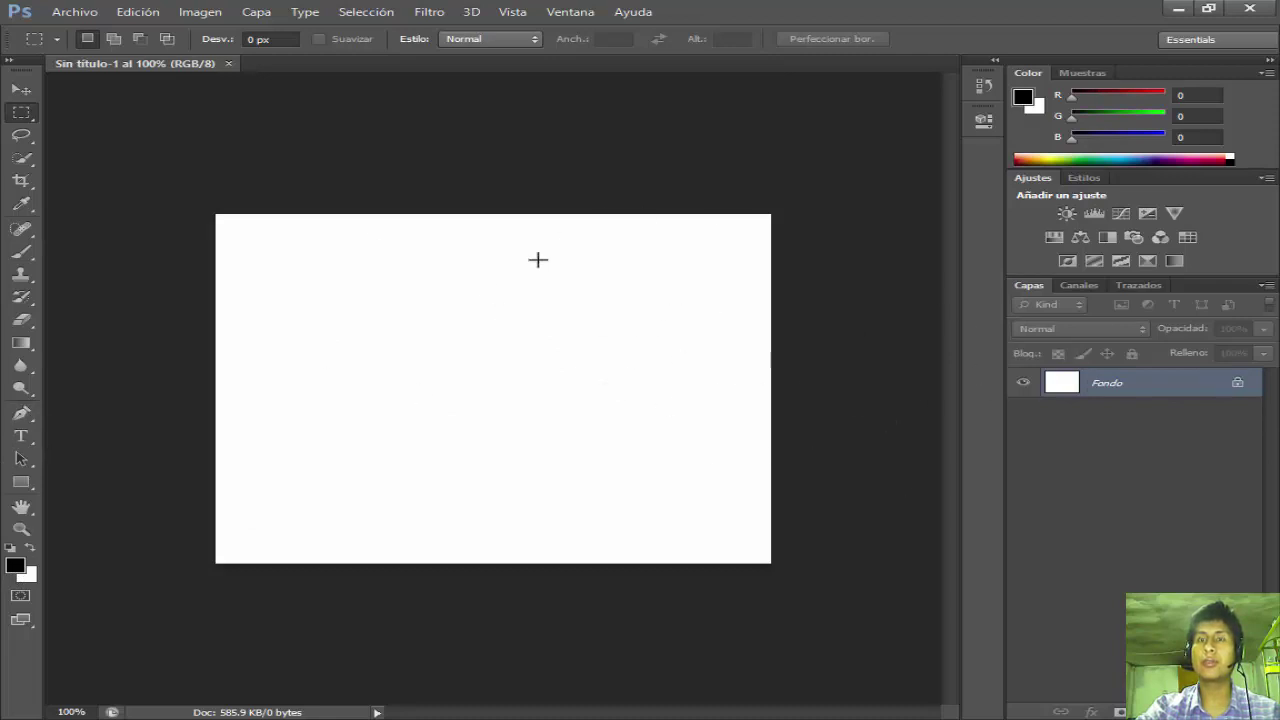
{"action": "double_click", "coordinate": [1240, 384]}
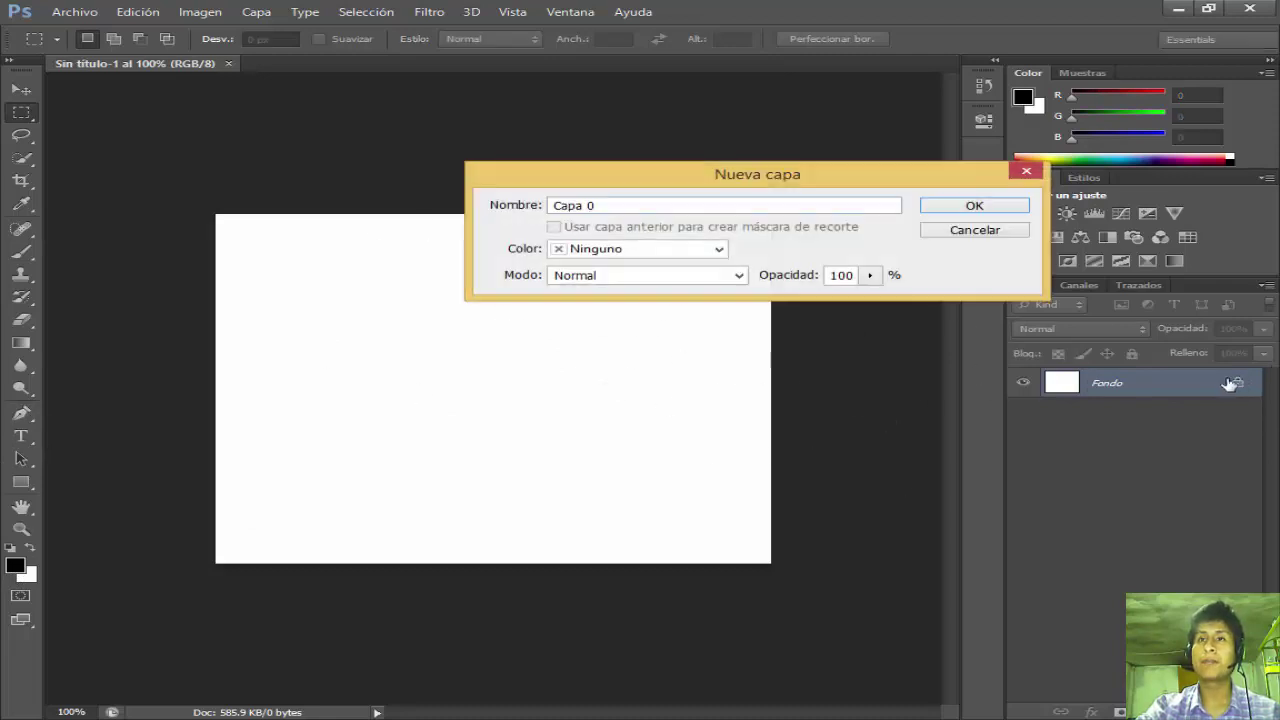
{"action": "left_click", "coordinate": [974, 229]}
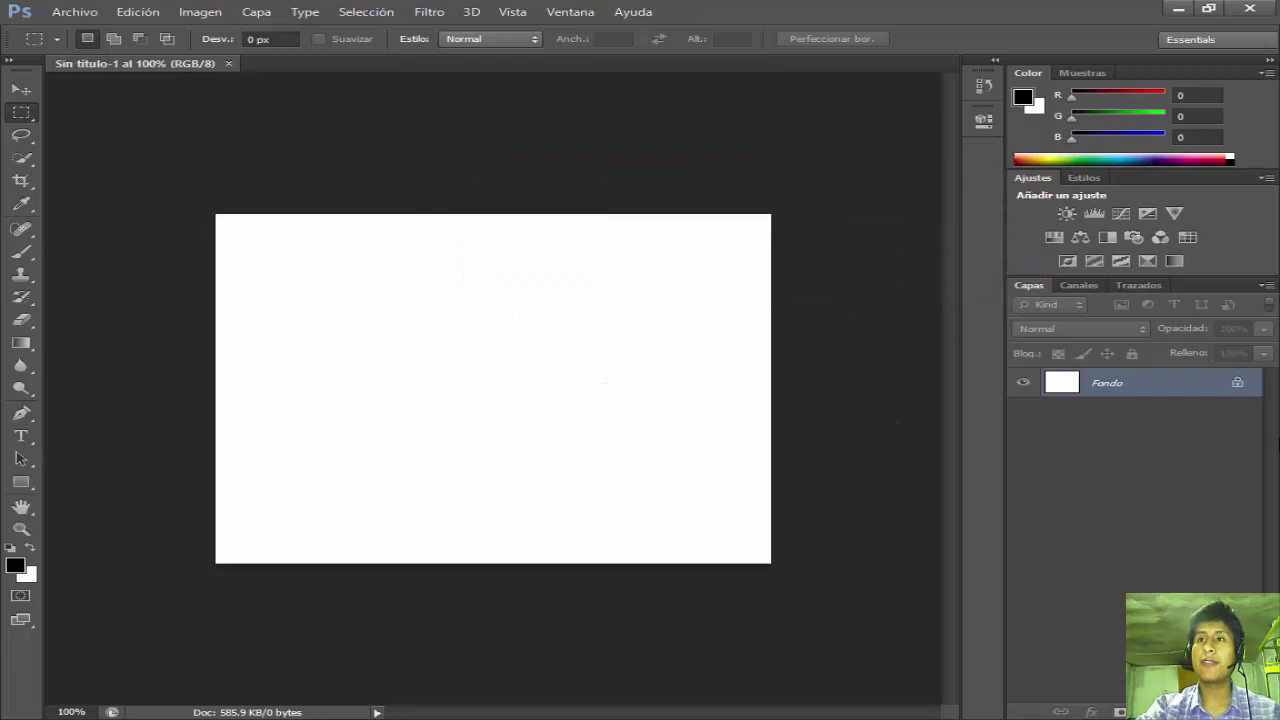
{"action": "double_click", "coordinate": [1239, 386]}
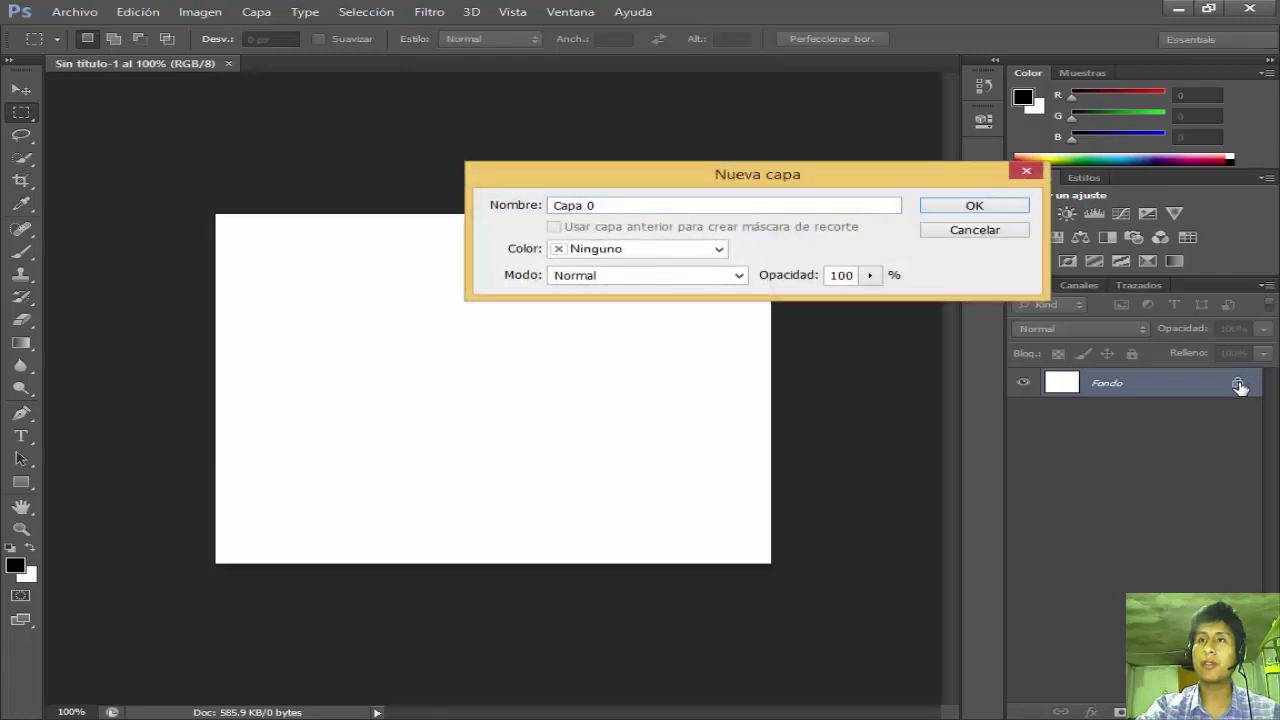
{"action": "left_click", "coordinate": [965, 230]}
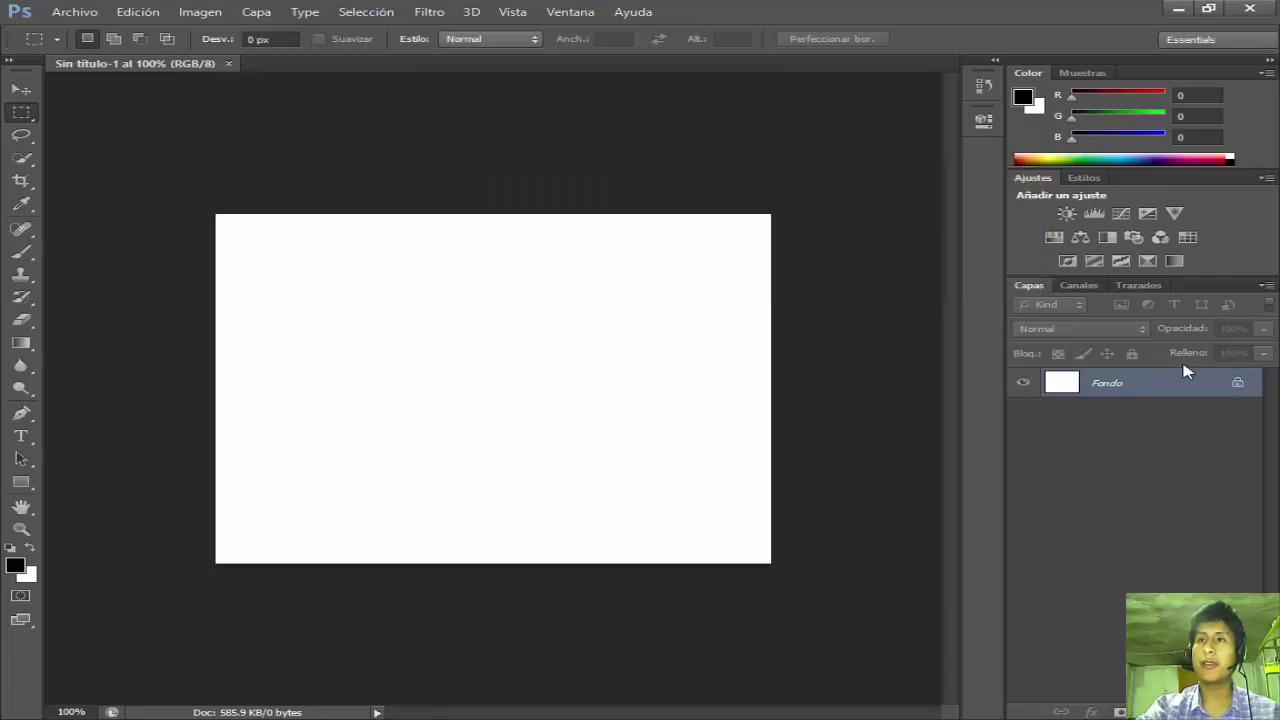
Convert the locked Fondo background into an editable layer with the default name and settings.
{"action": "double_click", "coordinate": [1236, 385]}
{"action": "left_click", "coordinate": [1000, 211]}
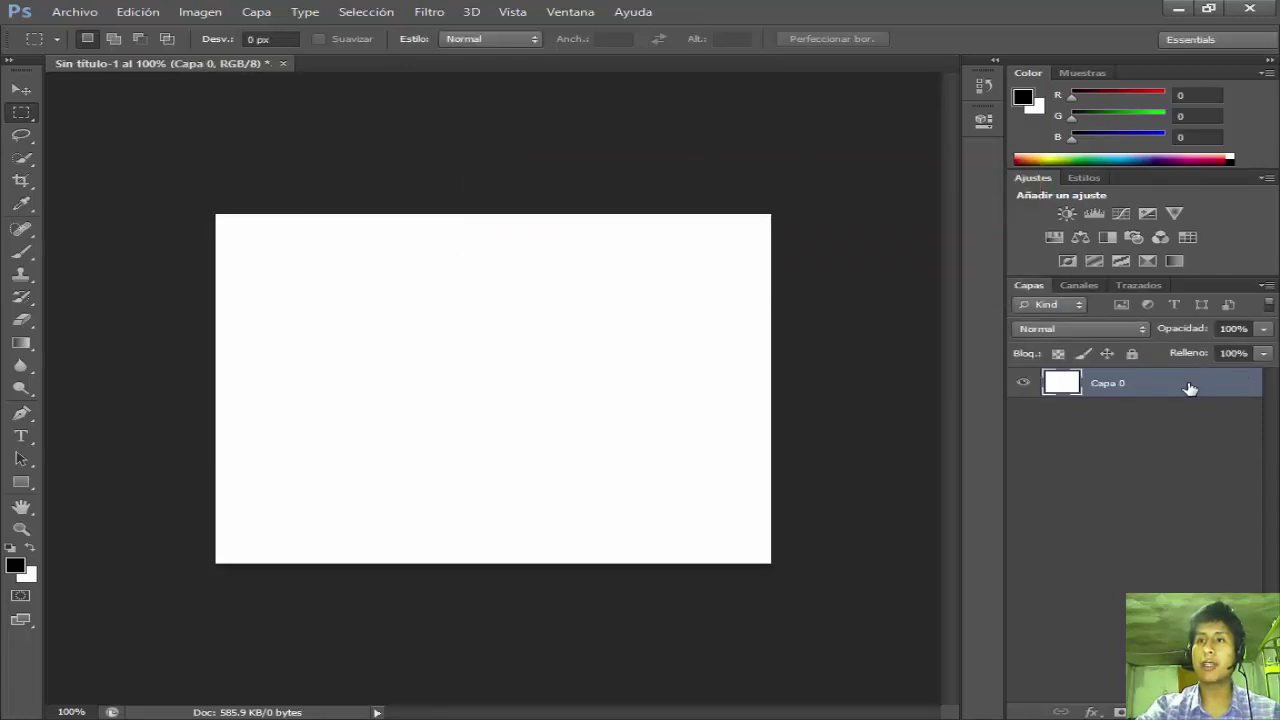
Open the layer style settings of Capa 0 and place the dialog so part of the canvas shows.
{"action": "double_click", "coordinate": [1250, 390]}
{"action": "left_click", "coordinate": [985, 170]}
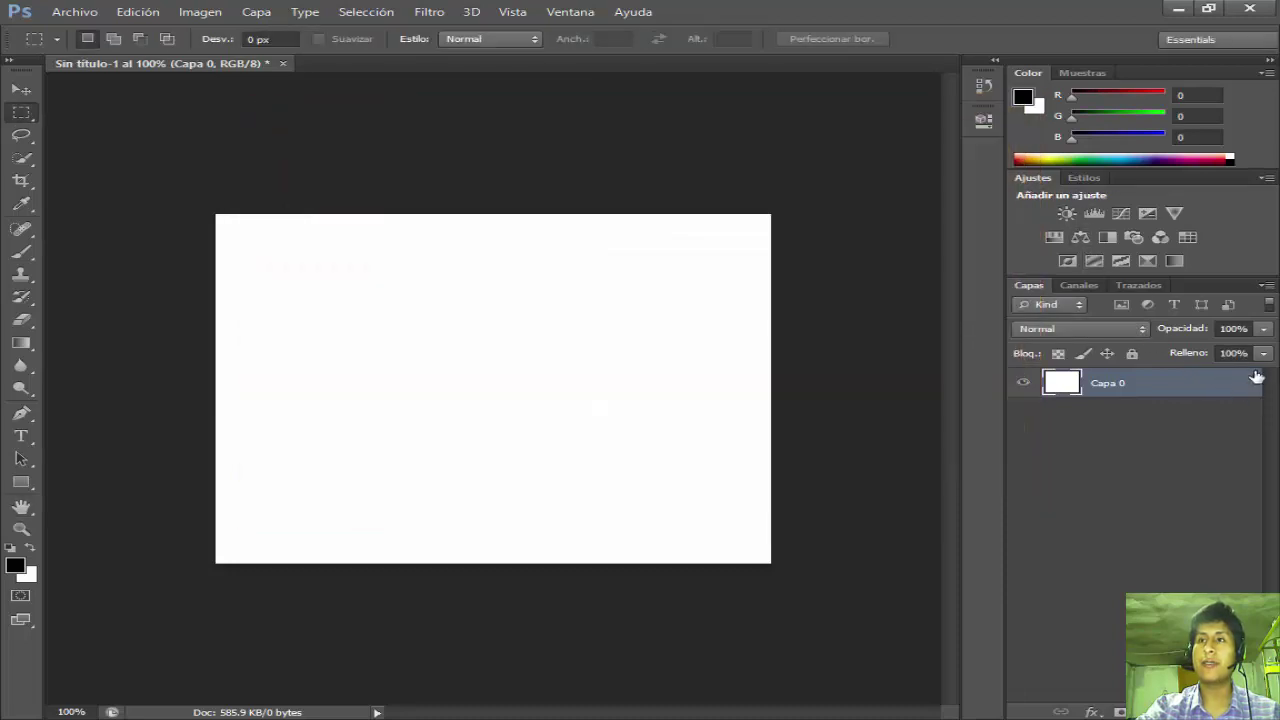
{"action": "double_click", "coordinate": [1255, 380]}
{"action": "left_click_drag", "start_coordinate": [520, 110], "coordinate": [571, 388]}
{"action": "left_click_drag", "start_coordinate": [846, 374], "coordinate": [897, 319]}
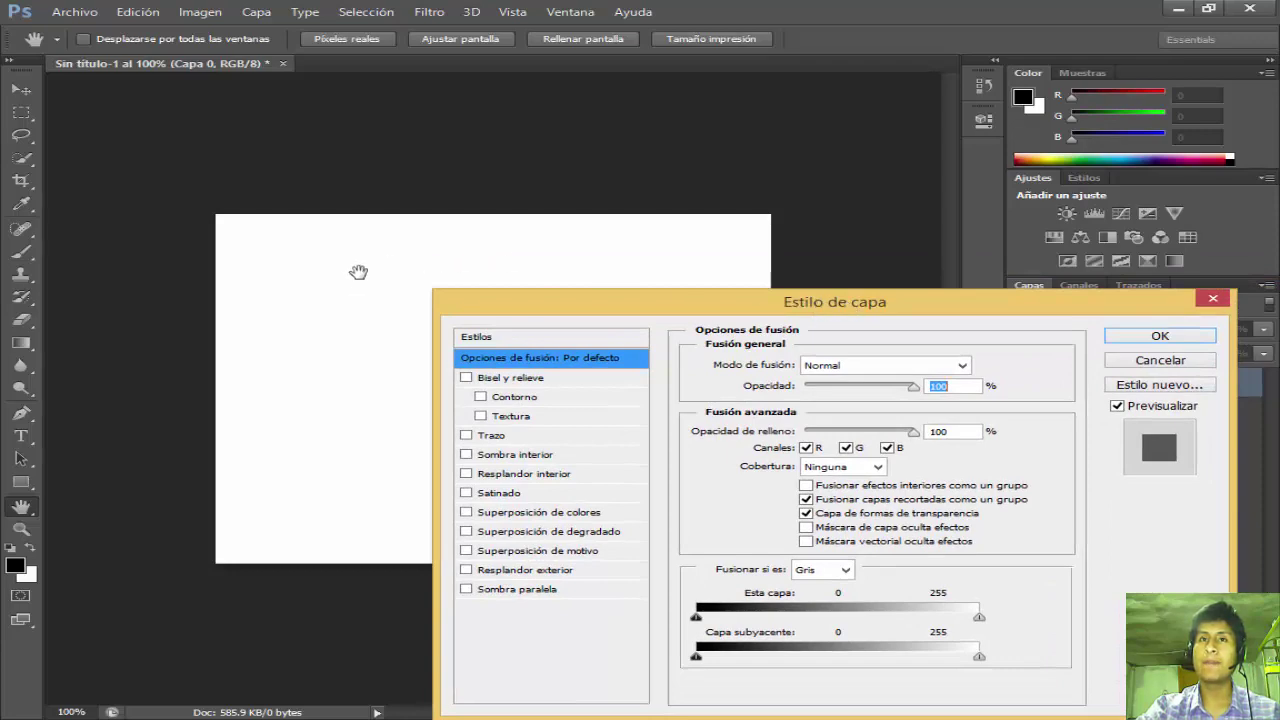
{"action": "left_click_drag", "start_coordinate": [689, 305], "coordinate": [337, 152]}
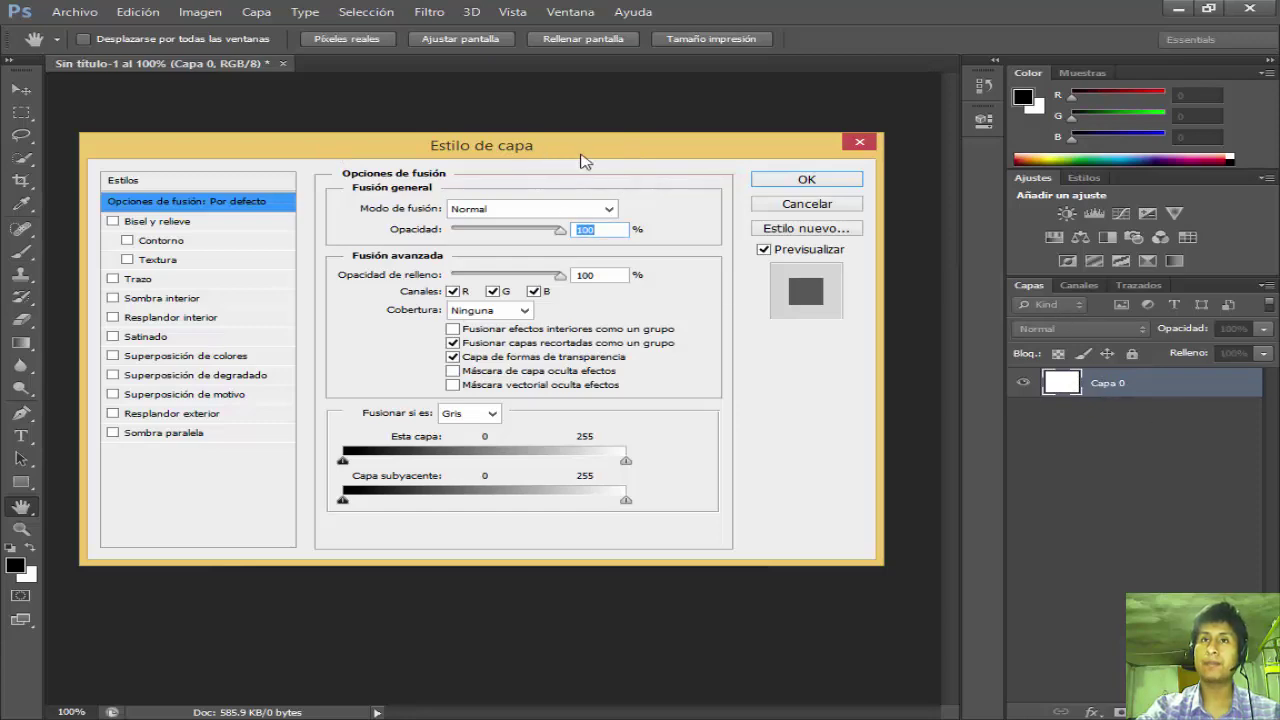
{"action": "left_click_drag", "start_coordinate": [585, 162], "coordinate": [751, 108]}
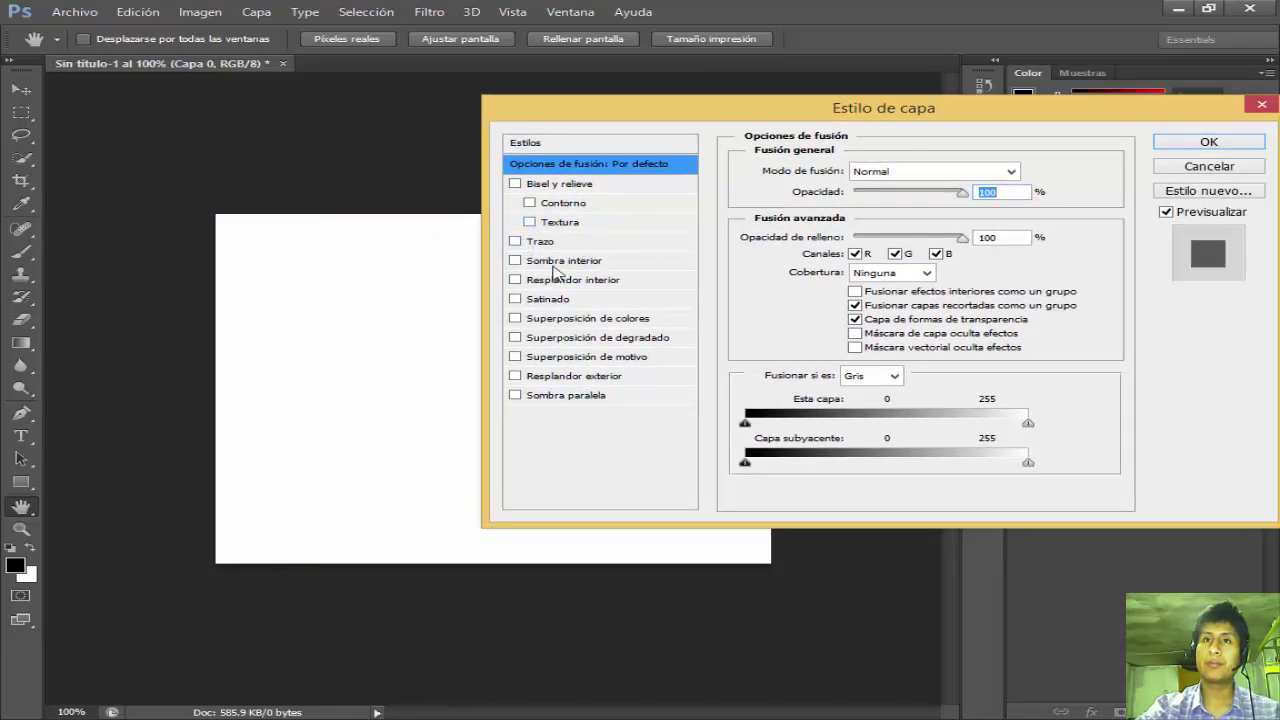
Enable the Superposición de degradado effect on Capa 0 and show its options.
{"action": "left_click", "coordinate": [553, 262]}
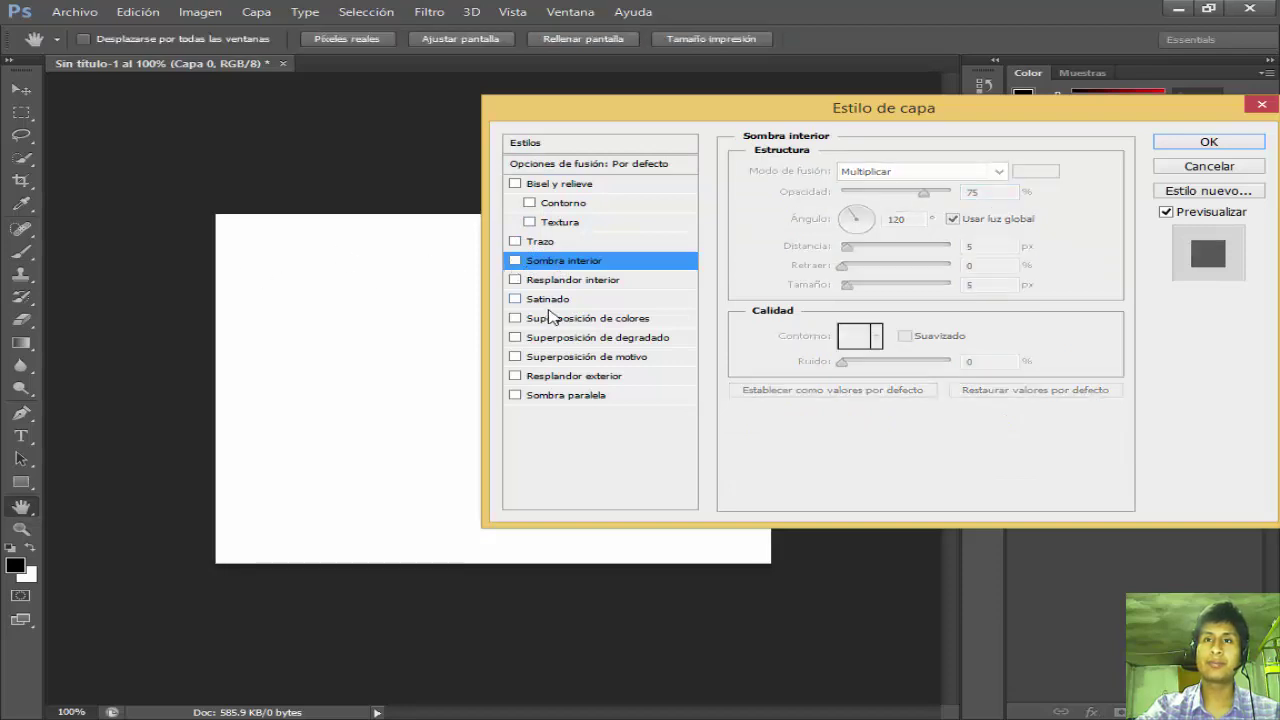
{"action": "left_click", "coordinate": [551, 318]}
{"action": "left_click", "coordinate": [515, 319]}
{"action": "left_click", "coordinate": [515, 338]}
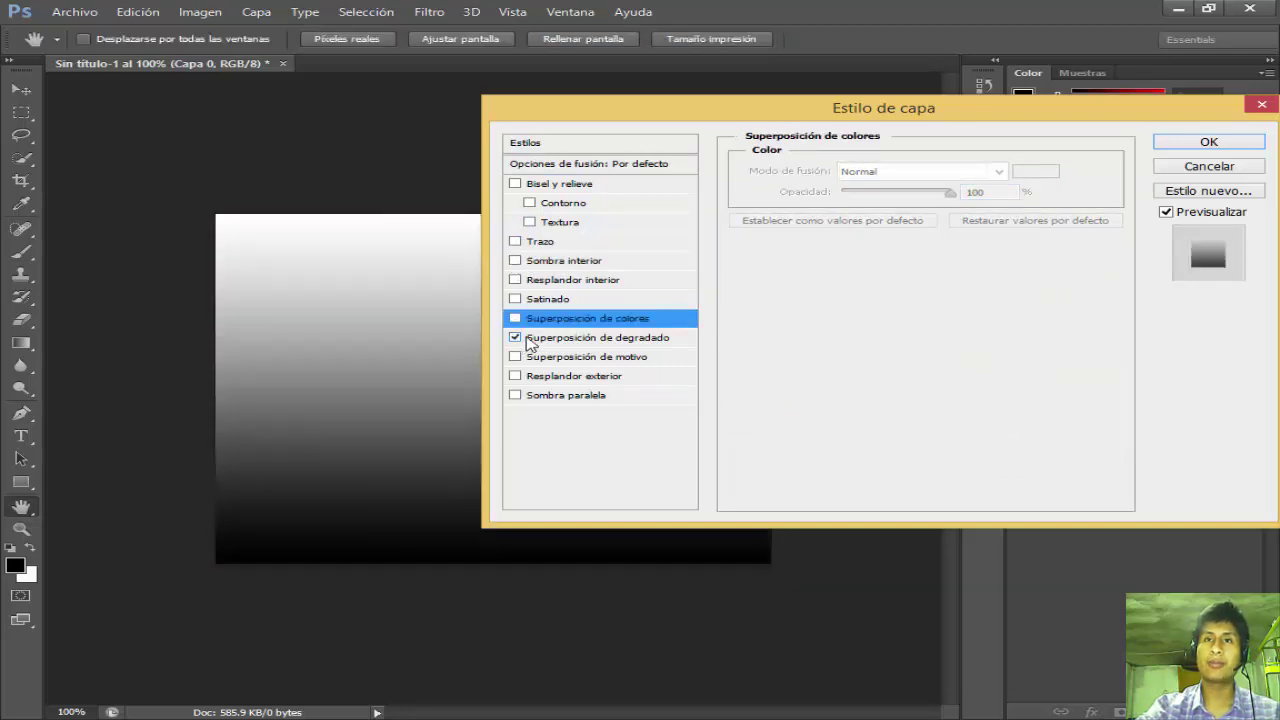
{"action": "left_click", "coordinate": [612, 339]}
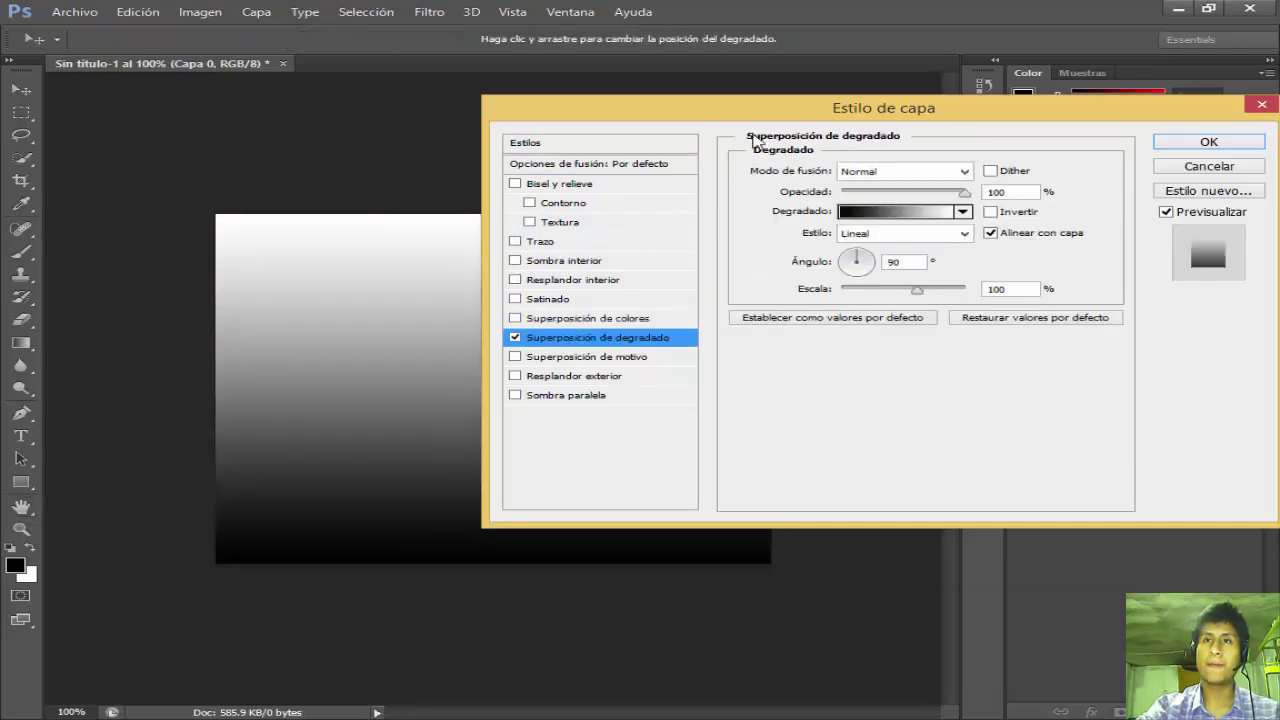
Try several gradient presets, such as orange-yellow and blue-yellow, for the overlay on Capa 0 and discard the layer style changes.
{"action": "left_click_drag", "start_coordinate": [757, 107], "coordinate": [857, 214]}
{"action": "left_click", "coordinate": [1063, 319]}
{"action": "left_click", "coordinate": [929, 378]}
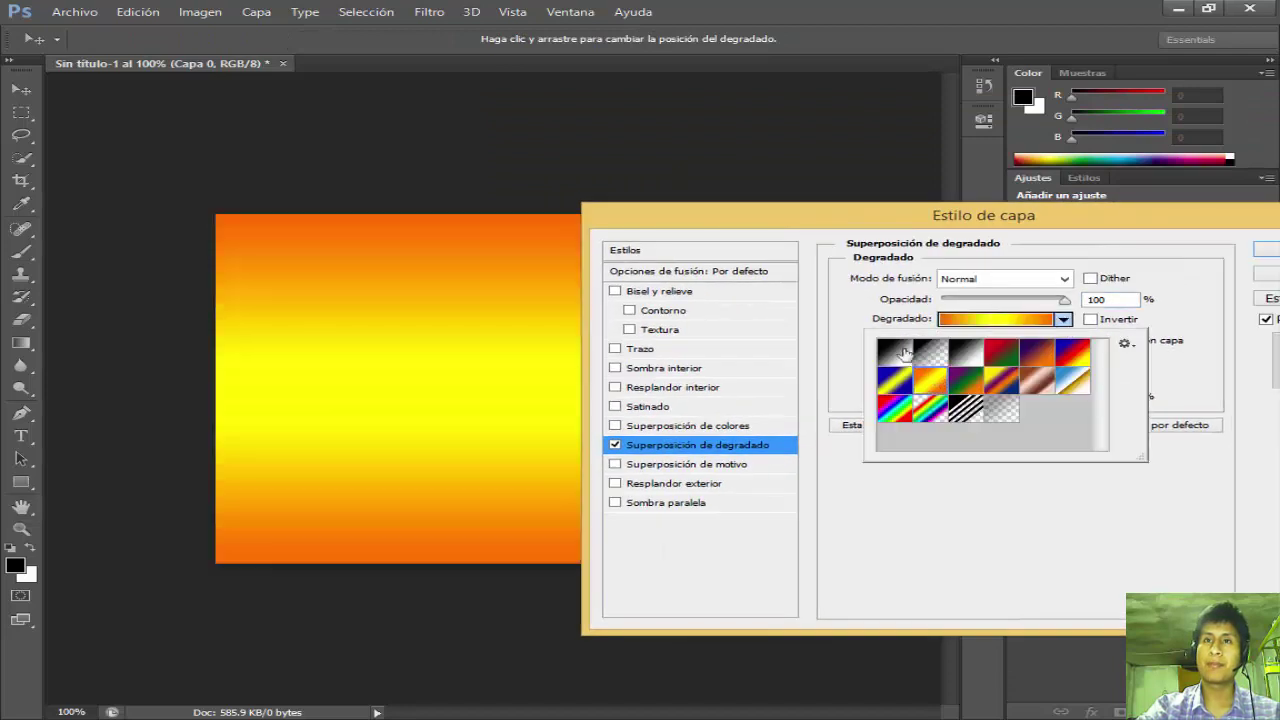
{"action": "left_click_drag", "start_coordinate": [658, 215], "coordinate": [656, 163]}
{"action": "left_click", "coordinate": [1065, 266]}
{"action": "left_click", "coordinate": [1013, 330]}
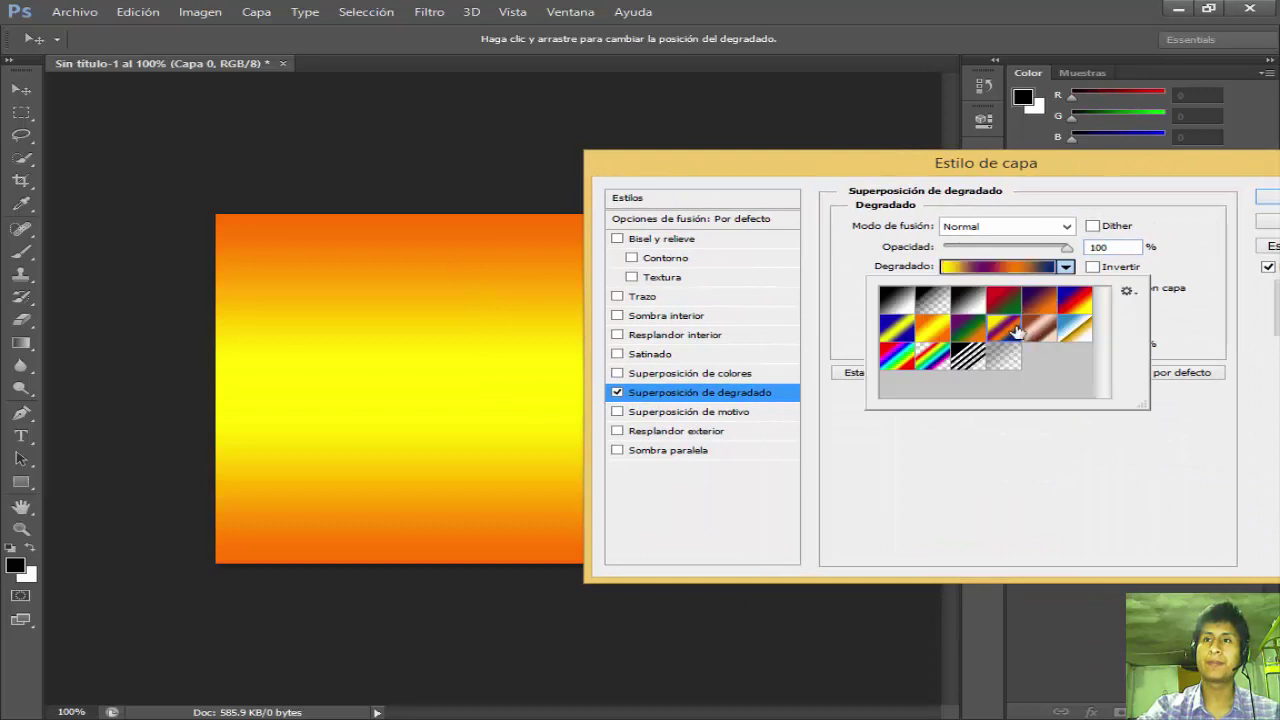
{"action": "left_click", "coordinate": [1006, 303]}
{"action": "left_click", "coordinate": [900, 305]}
{"action": "left_click", "coordinate": [917, 305]}
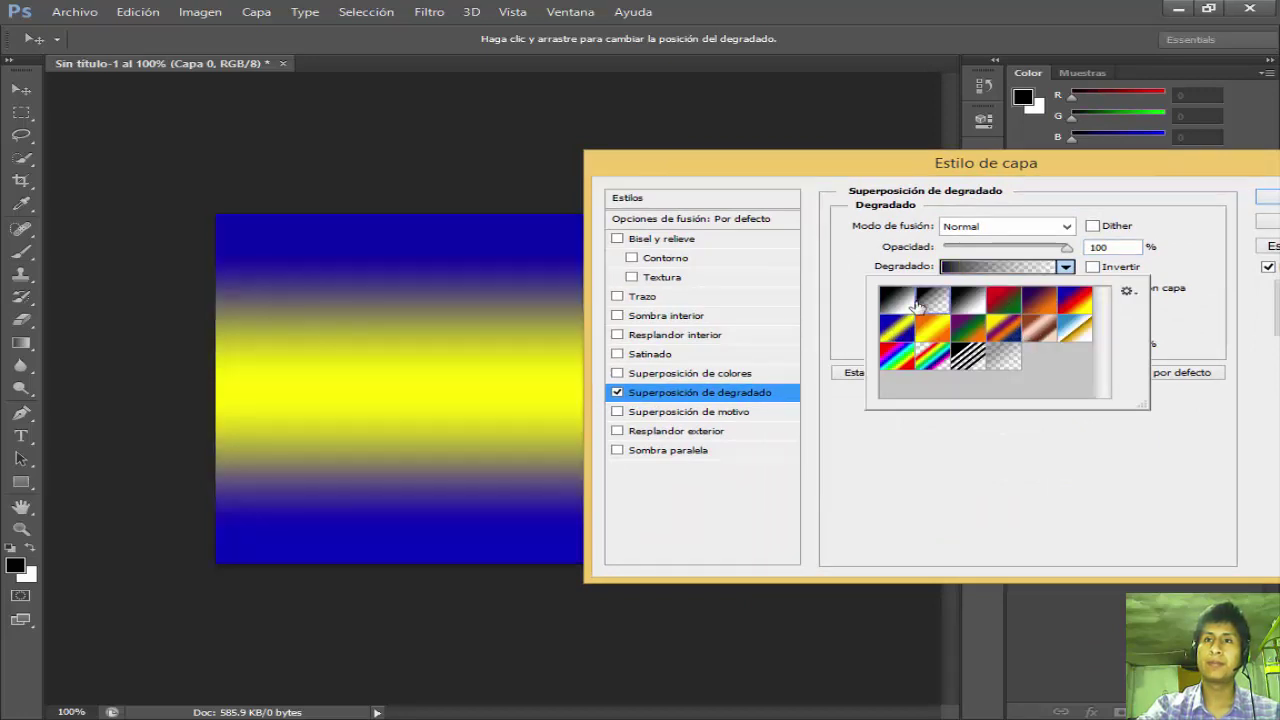
{"action": "left_click_drag", "start_coordinate": [960, 165], "coordinate": [646, 165]}
{"action": "left_click", "coordinate": [1010, 224]}
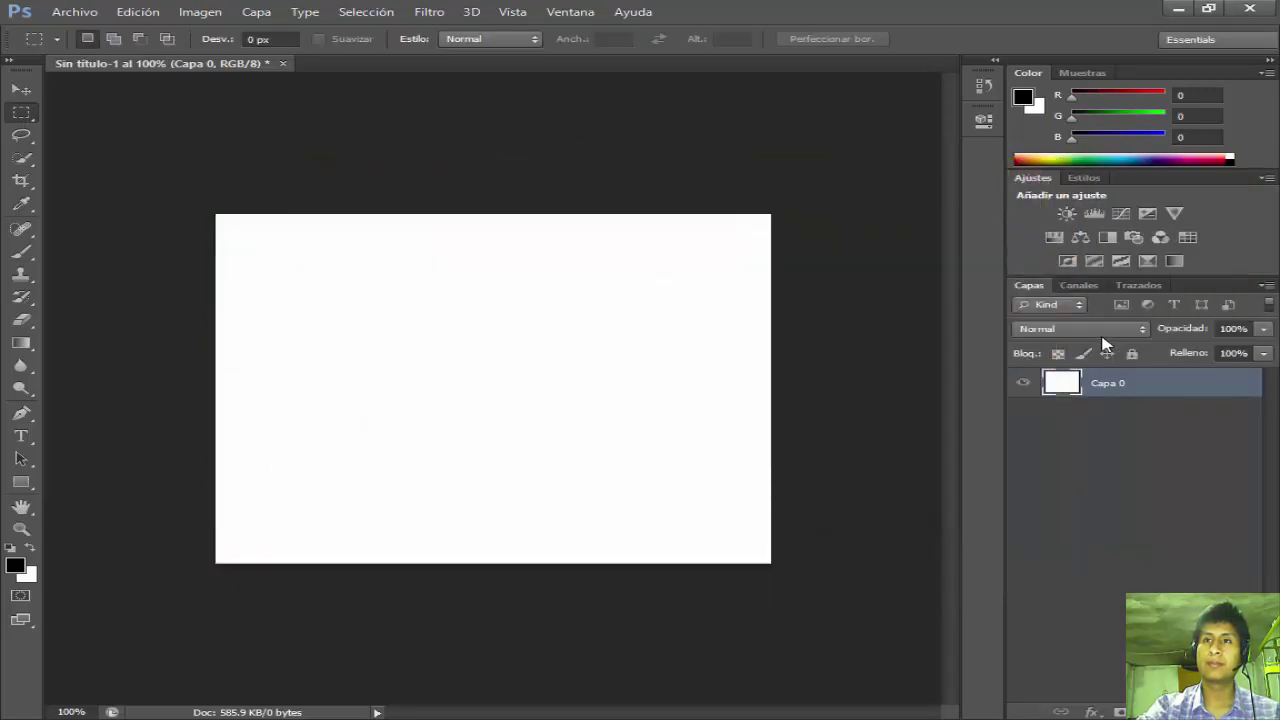
Set the foreground colour to a bright green with R 72, G 255 and B 0.
{"action": "left_click", "coordinate": [14, 566]}
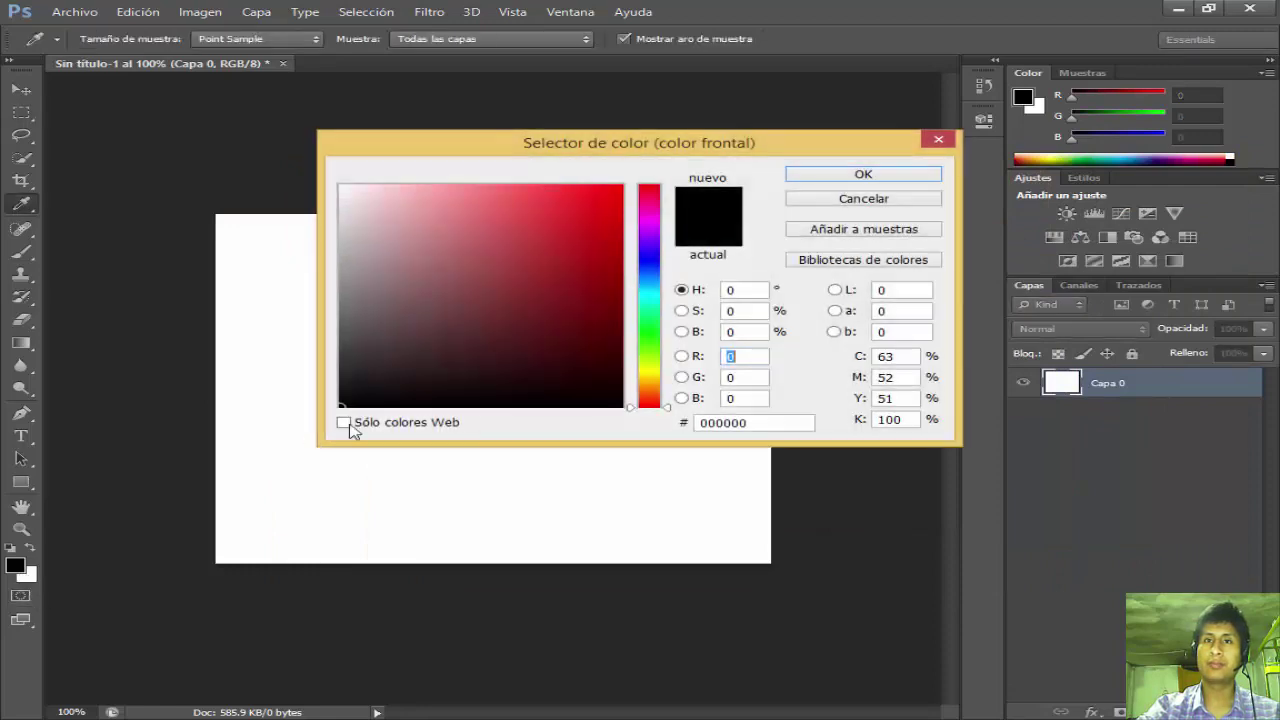
{"action": "type", "text": "255"}
{"action": "left_click_drag", "start_coordinate": [640, 338], "coordinate": [666, 347]}
{"action": "left_click", "coordinate": [877, 176]}
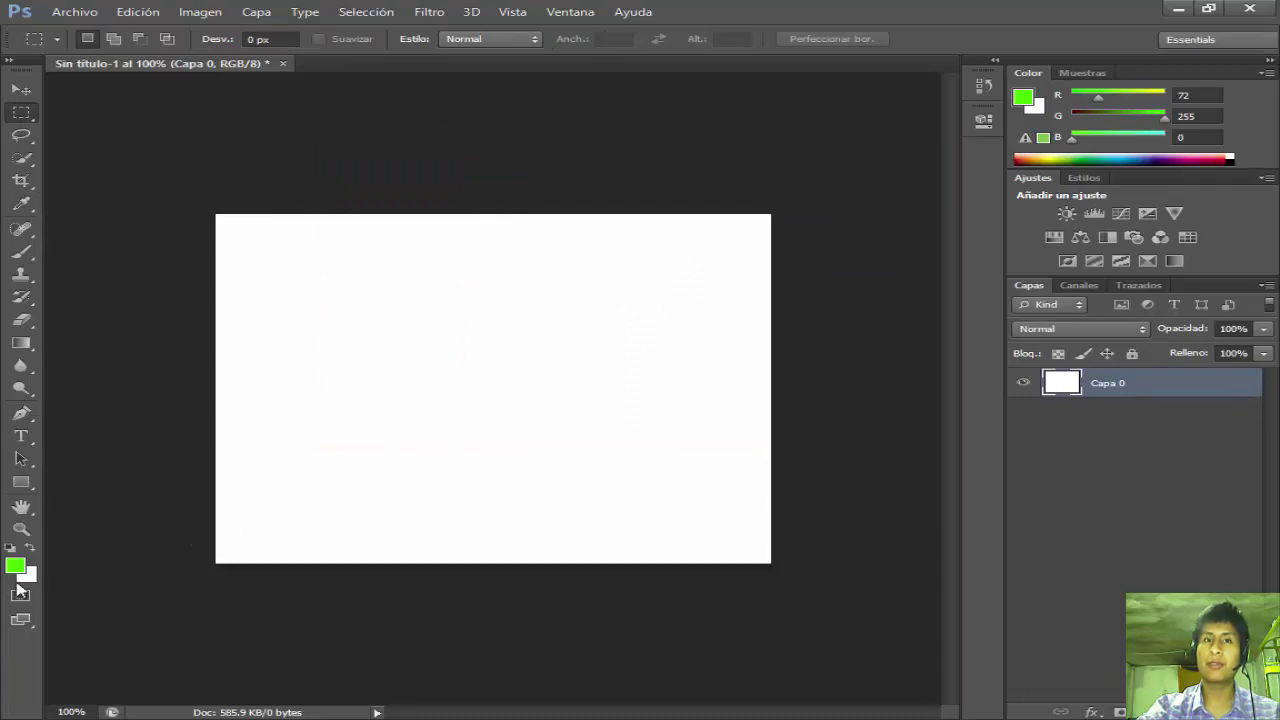
Enable Superposición de degradado in the layer style of Capa 0 with the green-to-white foreground-to-background gradient preset.
{"action": "double_click", "coordinate": [1252, 391]}
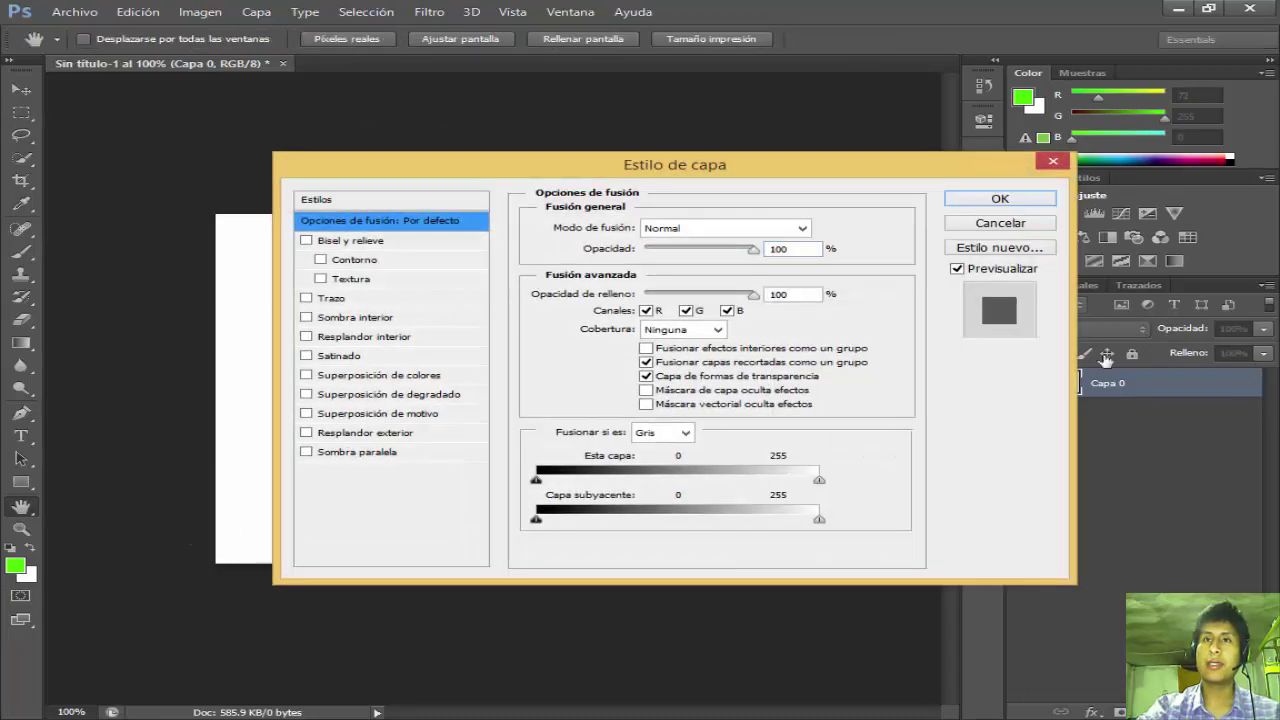
{"action": "left_click_drag", "start_coordinate": [556, 167], "coordinate": [866, 167]}
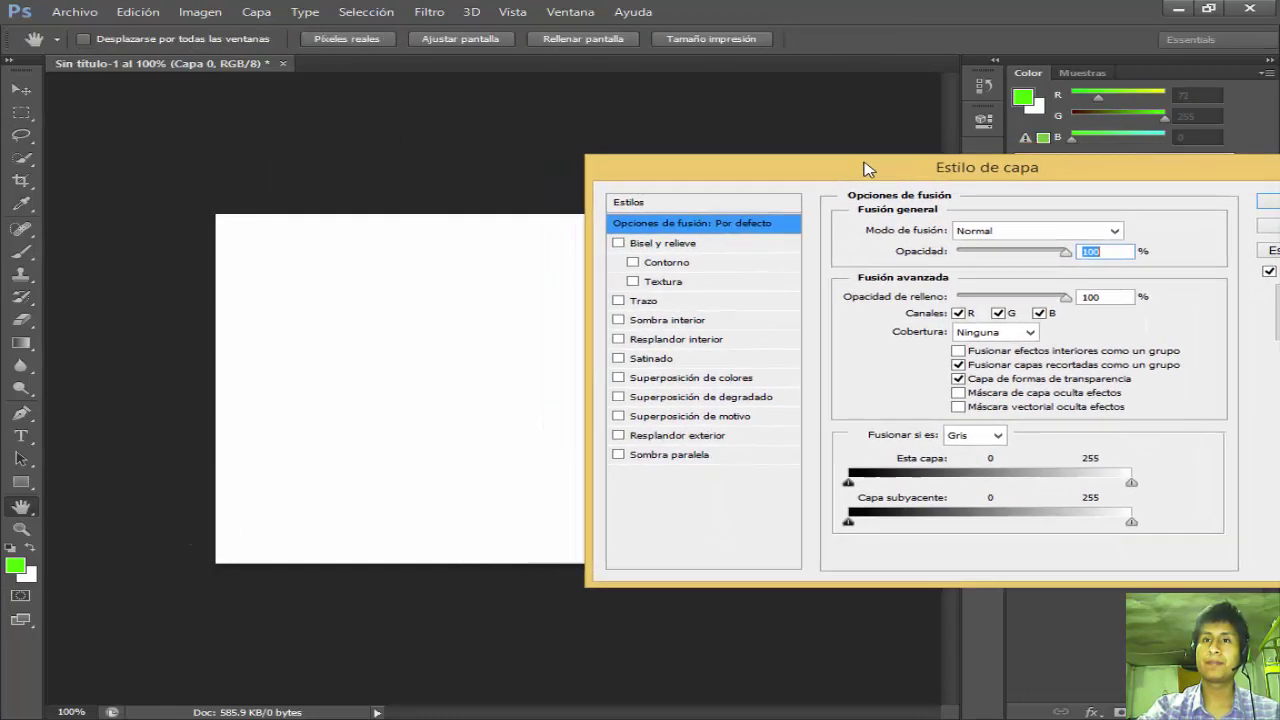
{"action": "left_click", "coordinate": [665, 397]}
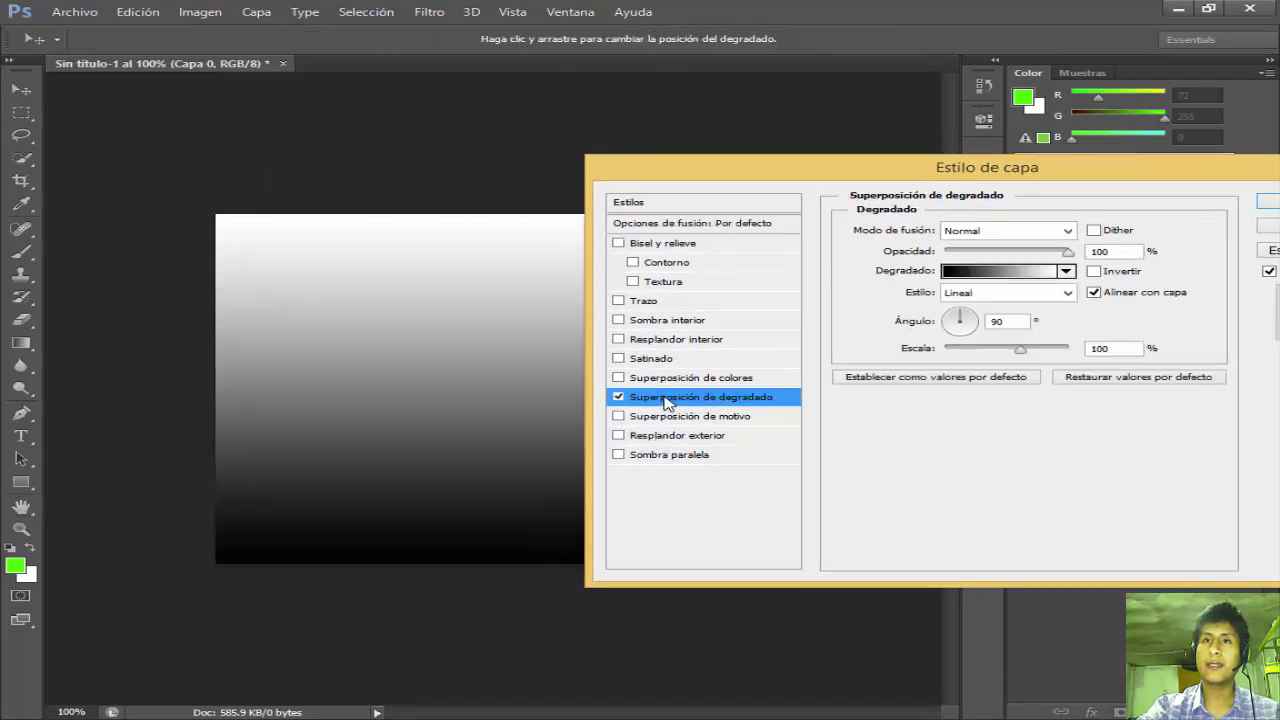
{"action": "left_click", "coordinate": [1066, 271]}
{"action": "left_click", "coordinate": [902, 313]}
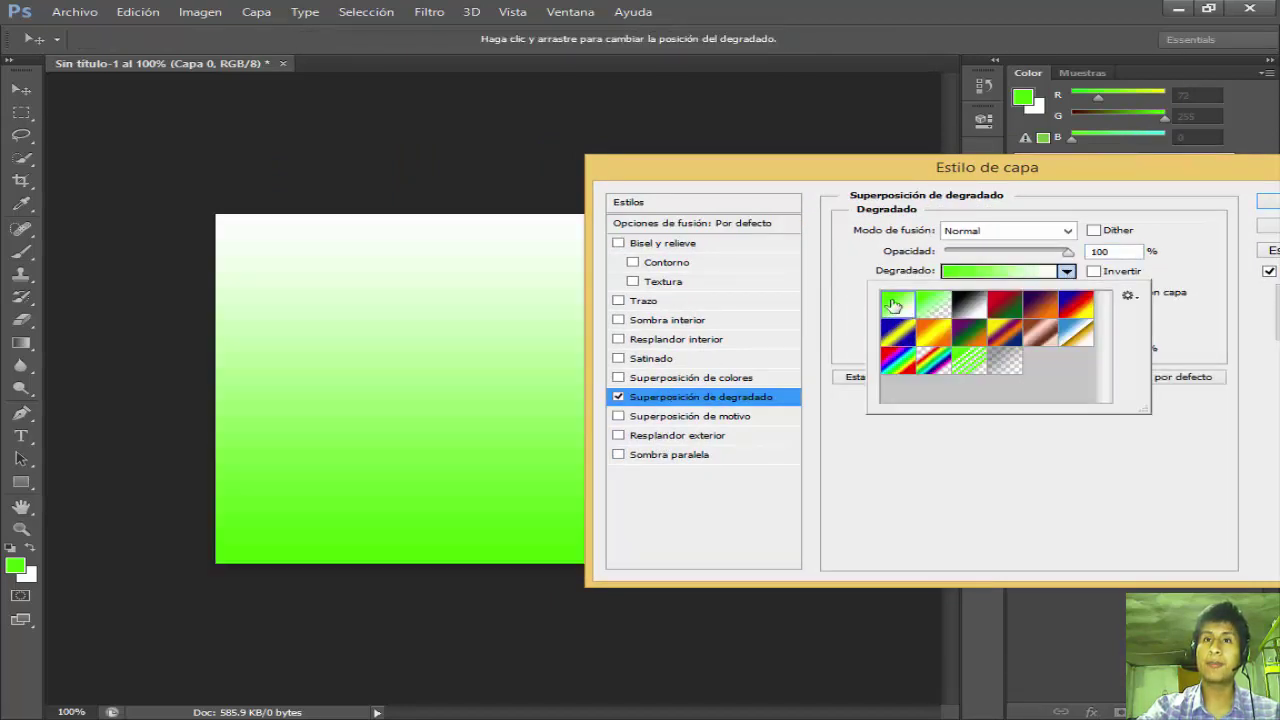
Invert the green-to-white gradient overlay, placing the dialog so the canvas preview shows.
{"action": "left_click_drag", "start_coordinate": [777, 177], "coordinate": [463, 326]}
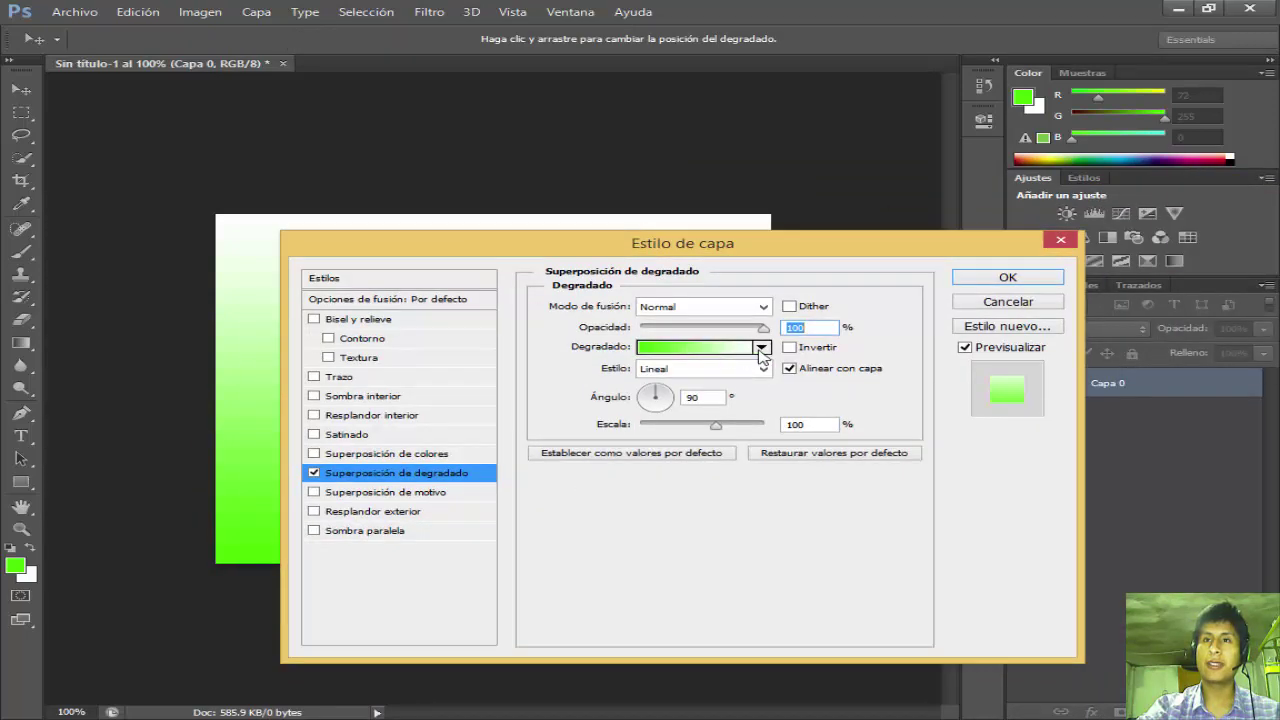
{"action": "left_click", "coordinate": [790, 347]}
{"action": "left_click_drag", "start_coordinate": [645, 258], "coordinate": [950, 241]}
{"action": "left_click", "coordinate": [1094, 330]}
{"action": "left_click", "coordinate": [1094, 330]}
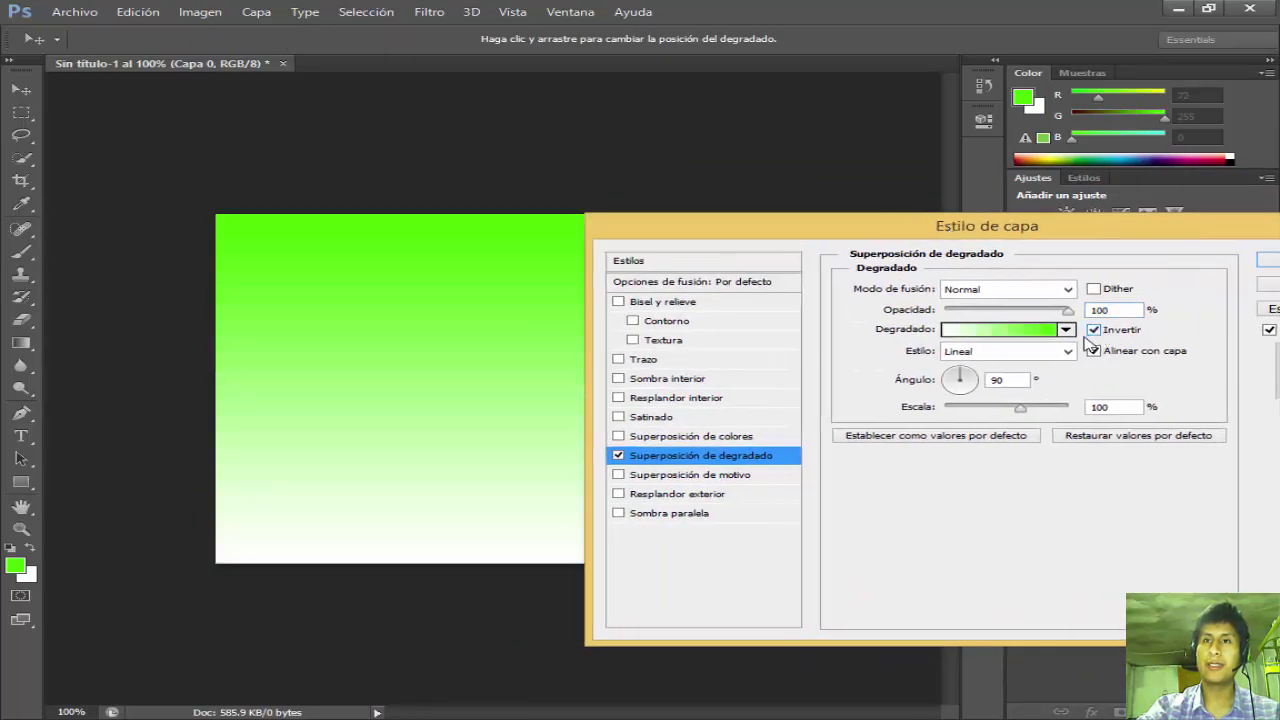
Try the Sombra paralela and Sombra interior effects on Capa 0 and turn both off again.
{"action": "left_click", "coordinate": [690, 515]}
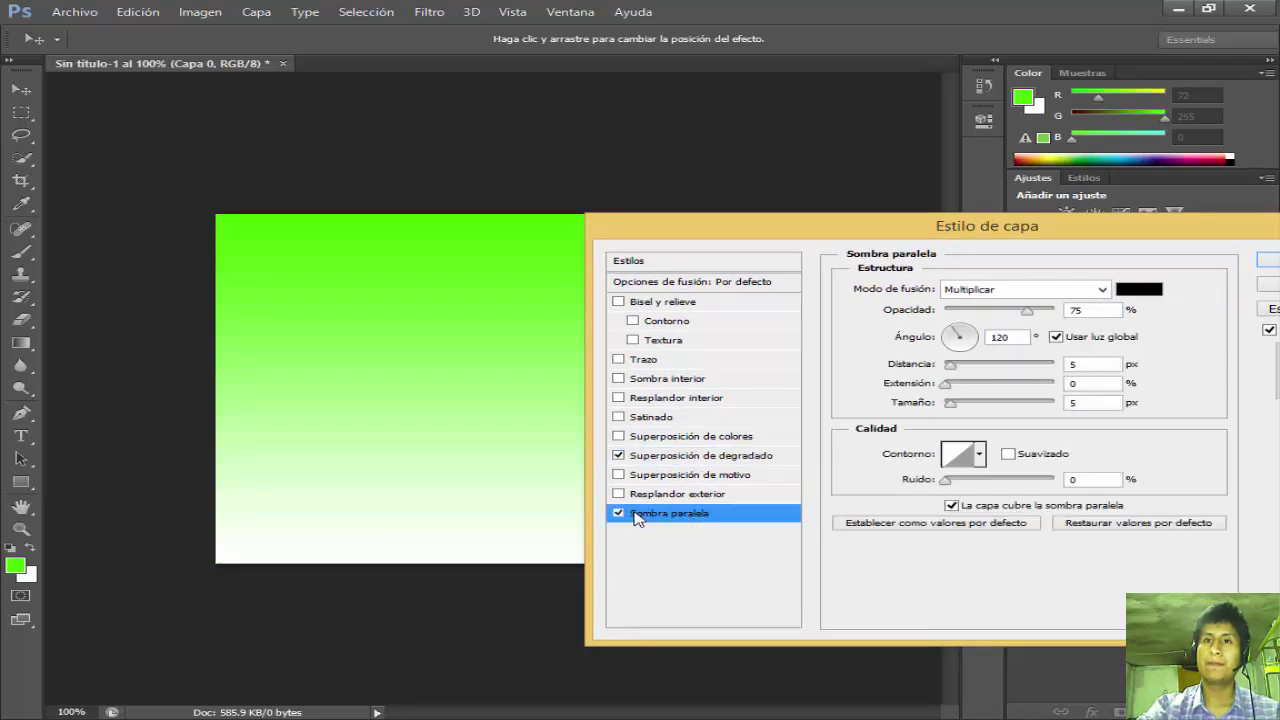
{"action": "left_click", "coordinate": [618, 513]}
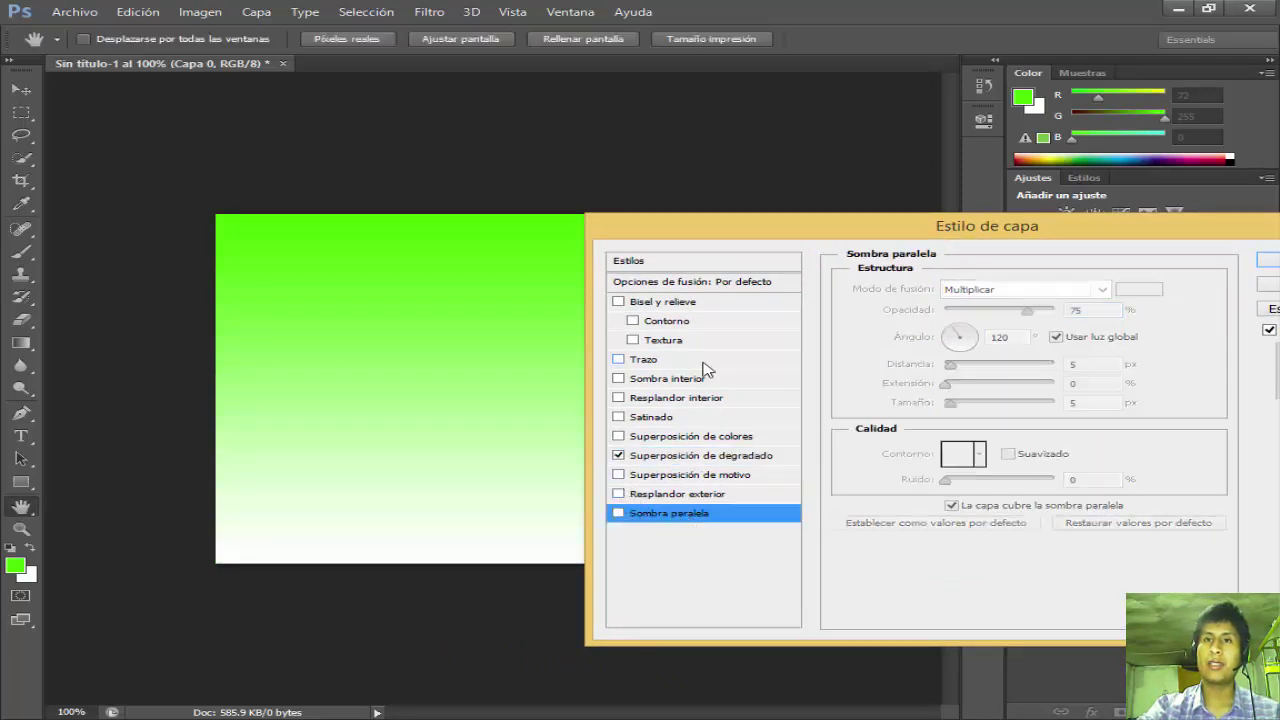
{"action": "left_click", "coordinate": [618, 378]}
{"action": "left_click", "coordinate": [618, 378]}
Apply the gradient overlay layer style and leave Capa 0 selected.
{"action": "left_click_drag", "start_coordinate": [800, 236], "coordinate": [330, 265]}
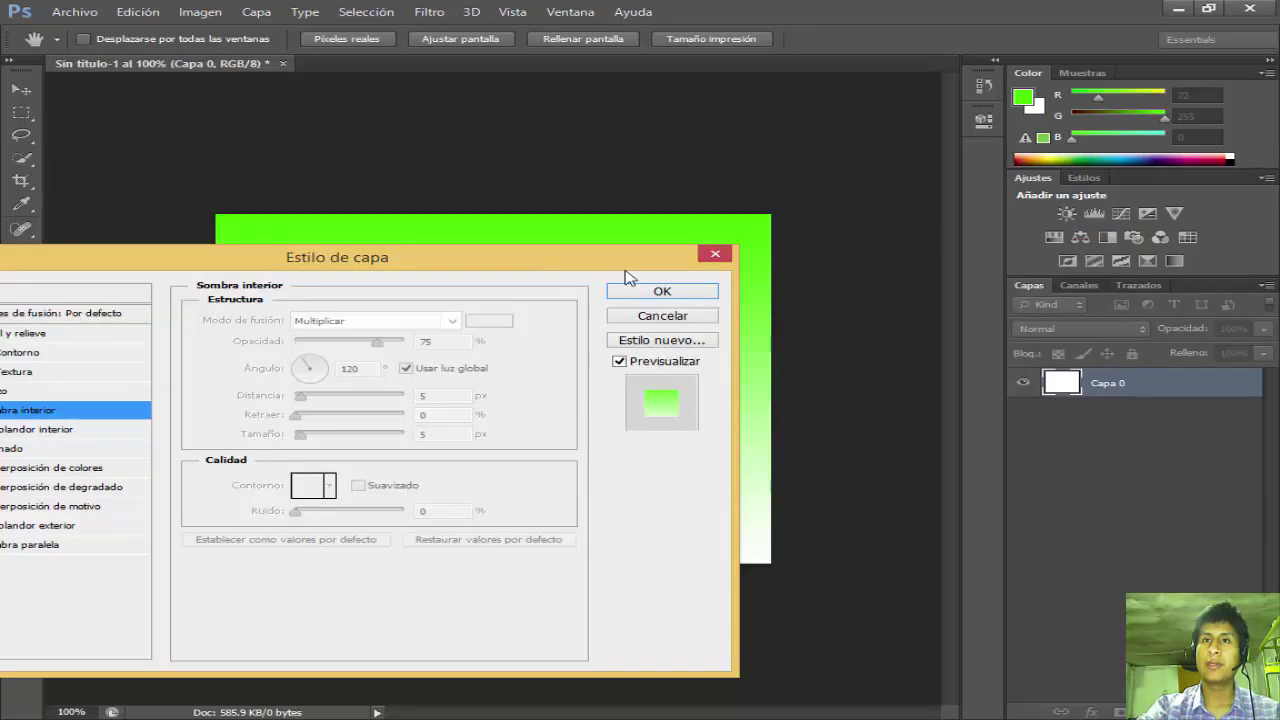
{"action": "left_click", "coordinate": [654, 289]}
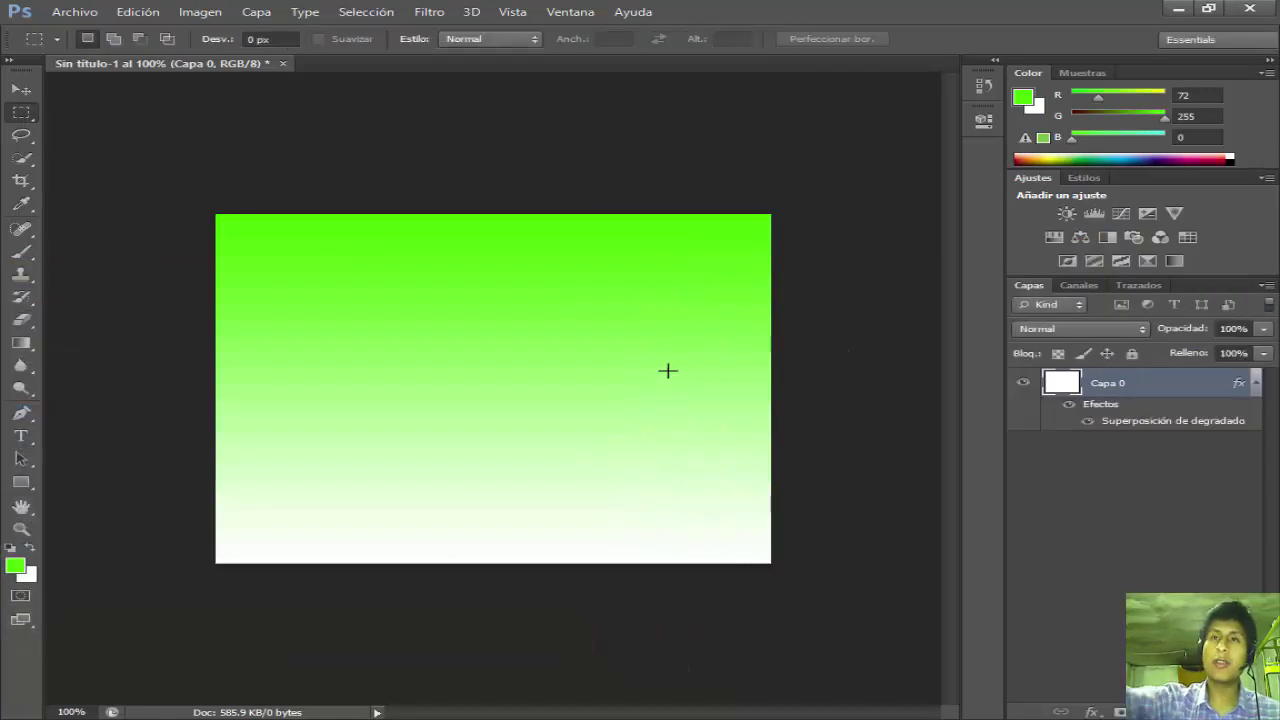
{"action": "left_click", "coordinate": [1100, 520]}
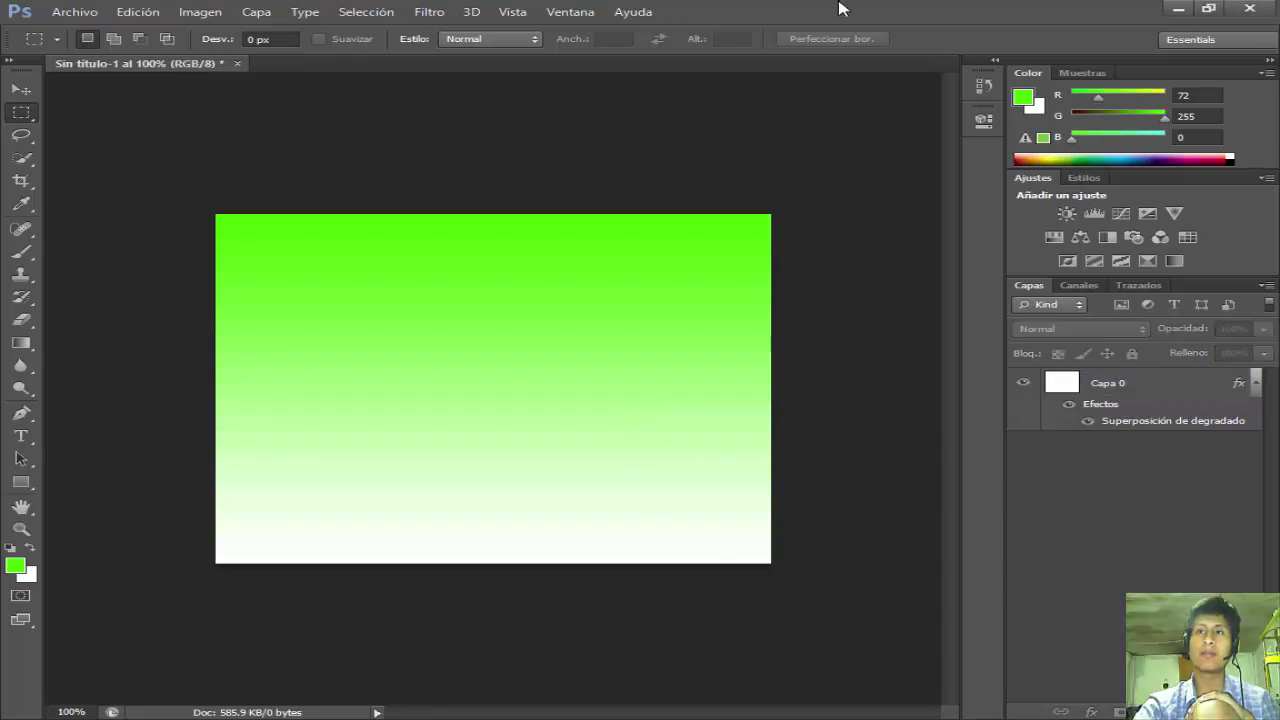
{"action": "left_click", "coordinate": [1107, 396]}
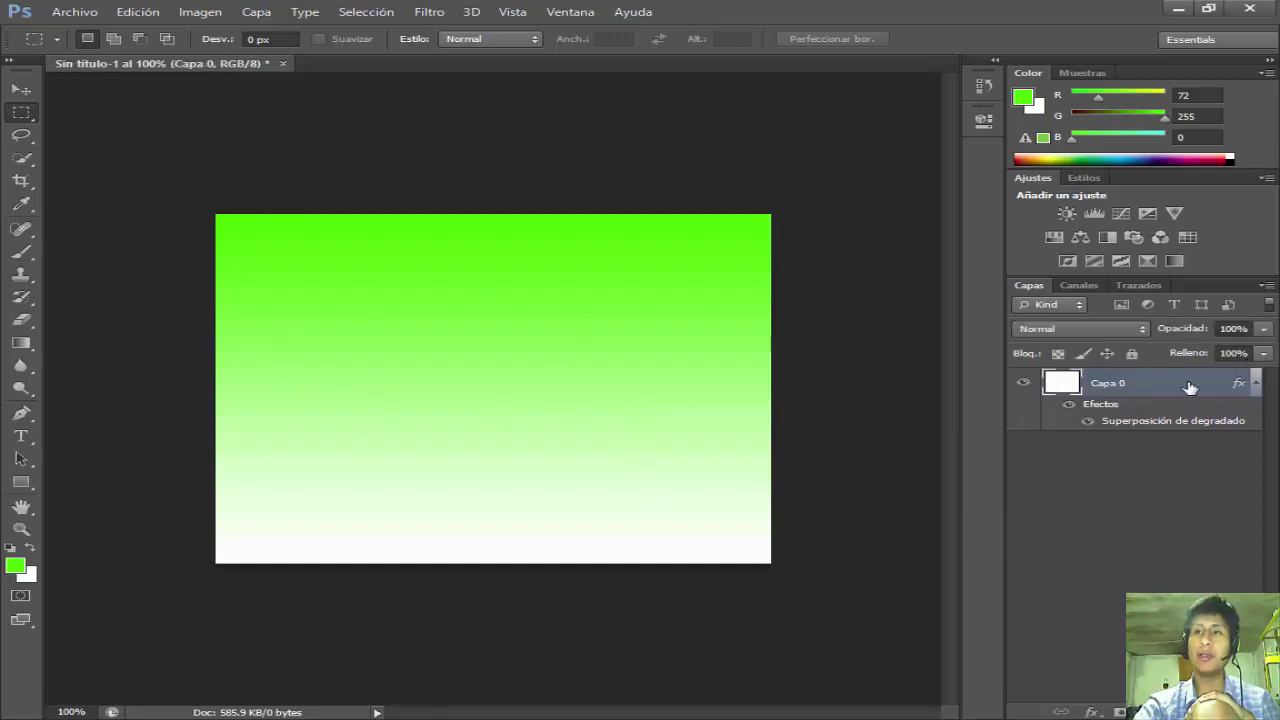
Hide and show Capa 0 repeatedly to compare the canvas with and without the layer.
{"action": "left_click", "coordinate": [1023, 386]}
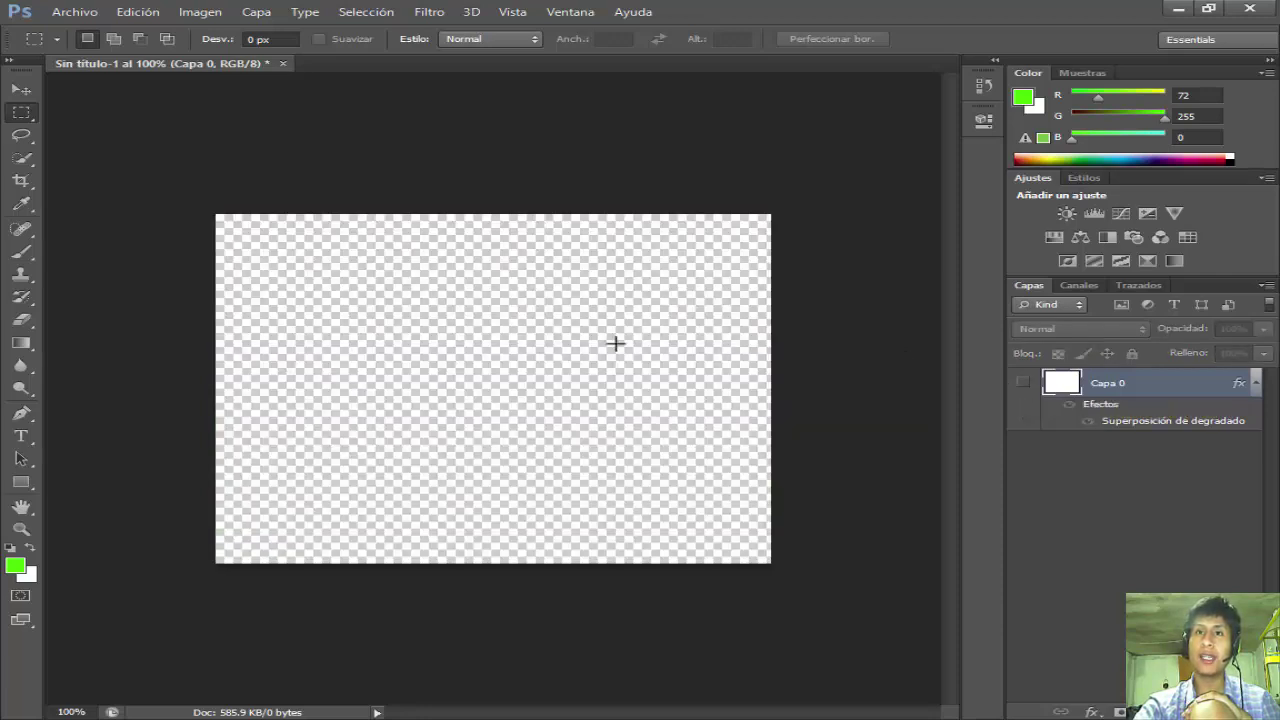
{"action": "left_click", "coordinate": [1023, 386]}
{"action": "left_click", "coordinate": [1023, 386]}
{"action": "left_click", "coordinate": [1023, 386]}
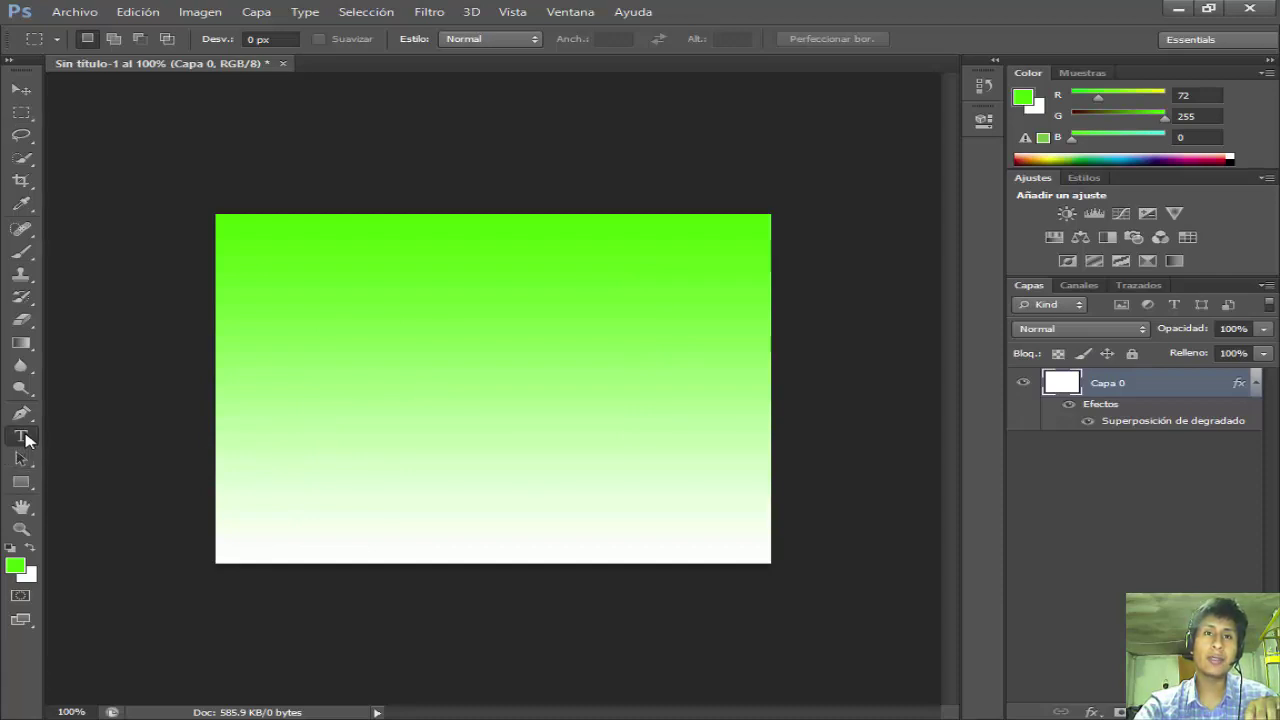
Create a paragraph text box across the upper middle of the canvas containing the text Toti Webs.
{"action": "key", "text": "t"}
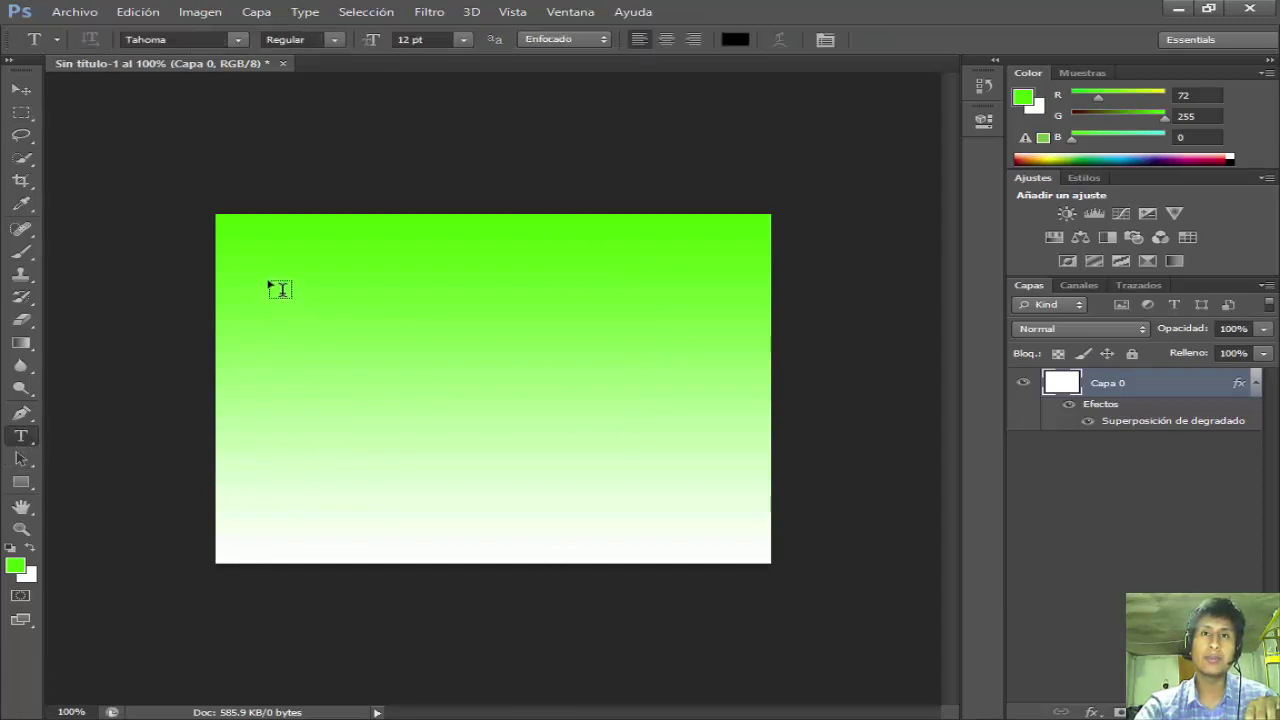
{"action": "left_click_drag", "start_coordinate": [265, 272], "coordinate": [713, 436]}
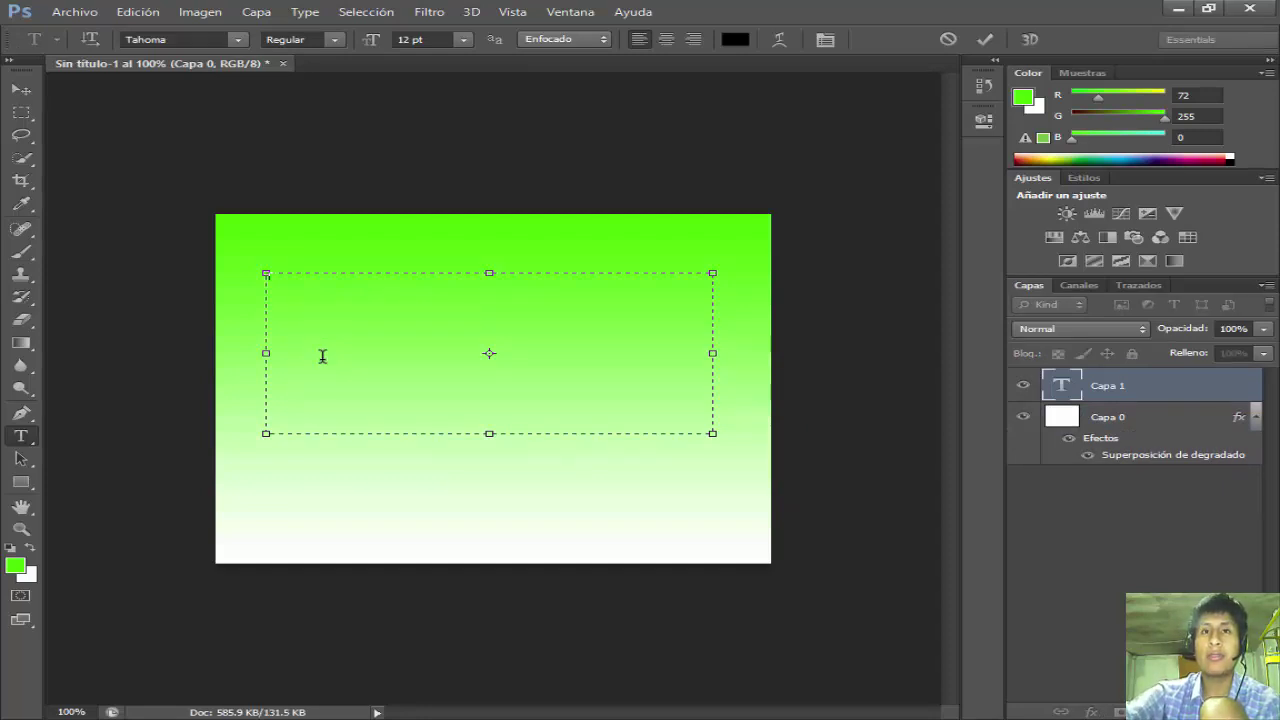
{"action": "type", "text": "rotu"}
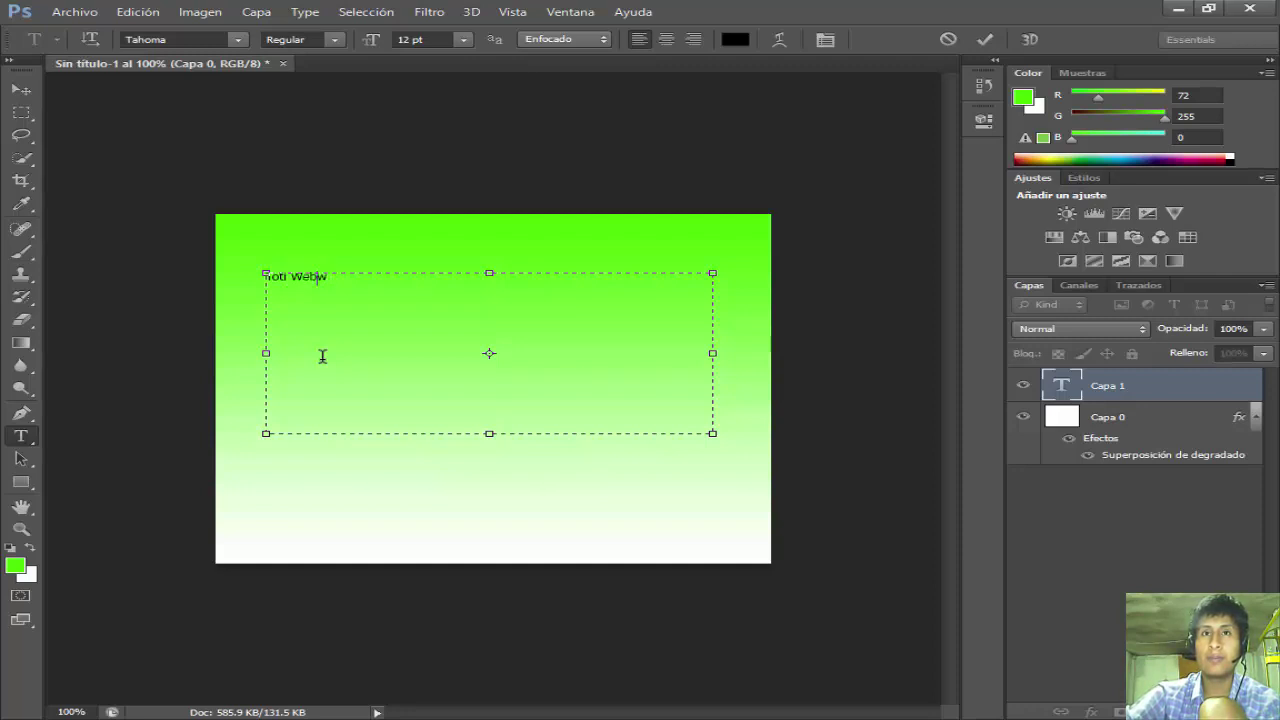
Enlarge the Toti Webs text through 48 and 60 pt to 72 pt, postponing the Panda Internet Security activation reminder.
{"action": "left_click_drag", "start_coordinate": [380, 313], "coordinate": [200, 256]}
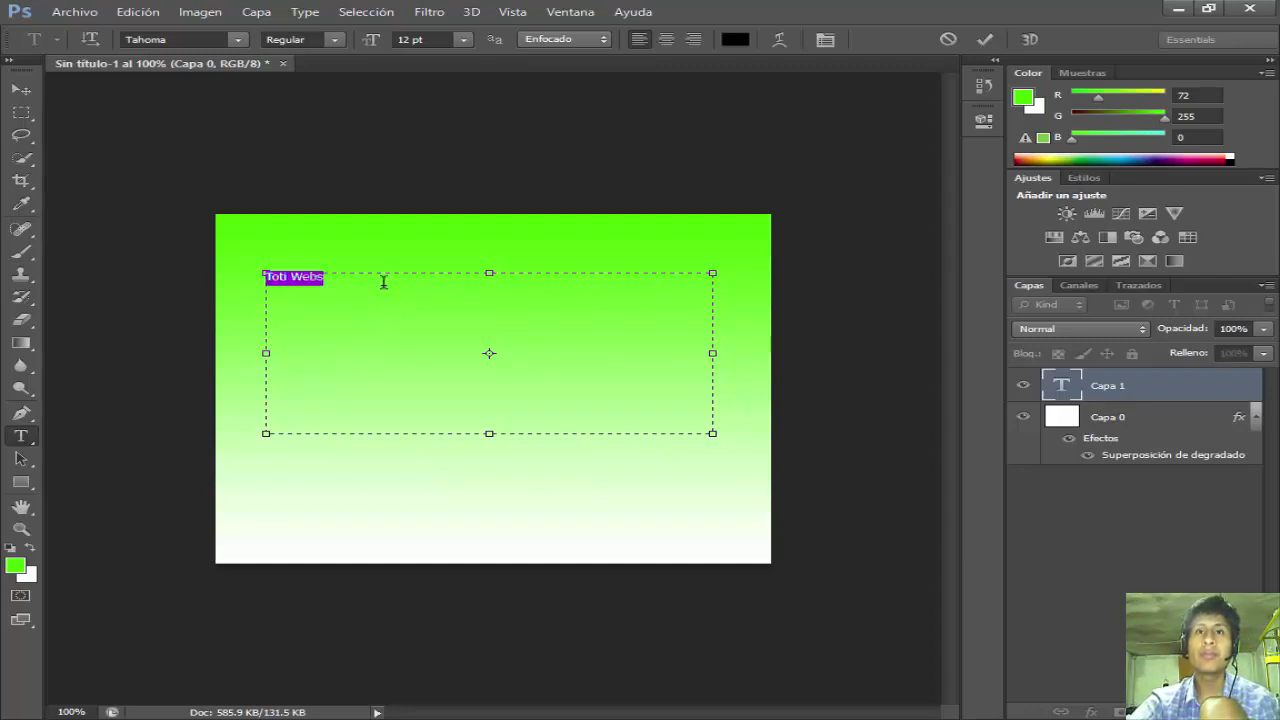
{"action": "left_click", "coordinate": [463, 39]}
{"action": "left_click", "coordinate": [508, 293]}
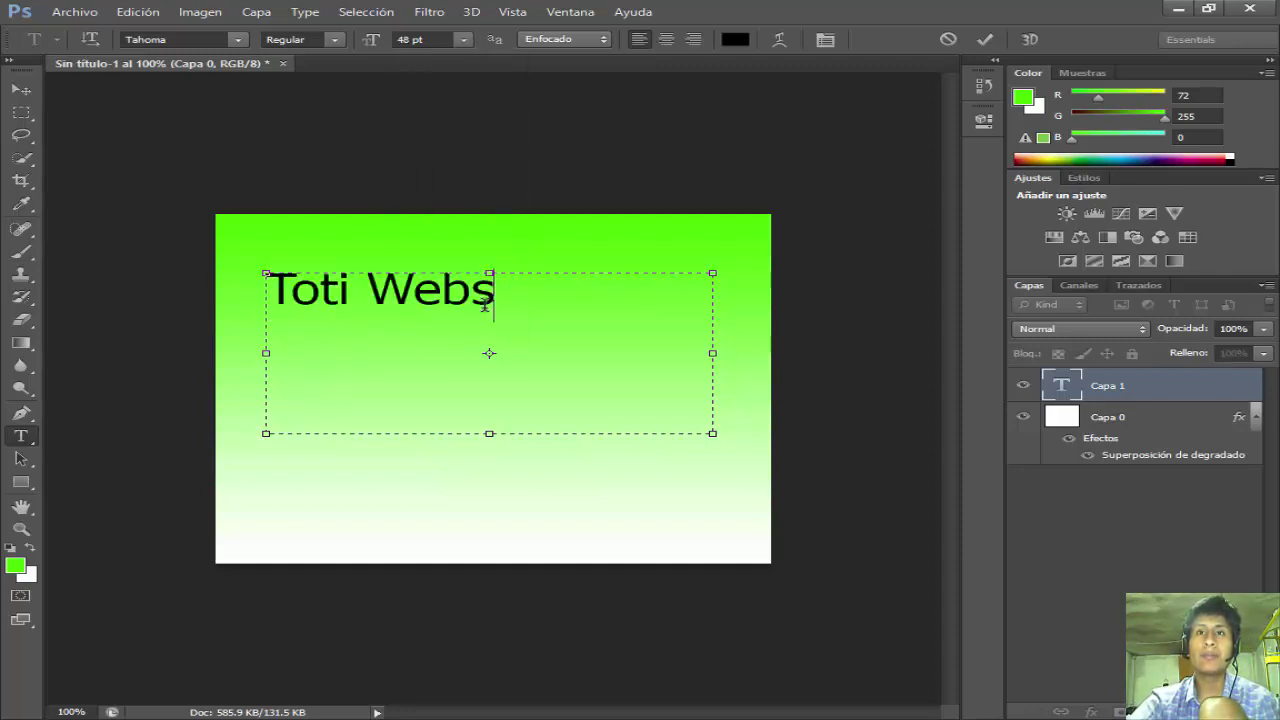
{"action": "left_click", "coordinate": [463, 39]}
{"action": "left_click", "coordinate": [480, 313]}
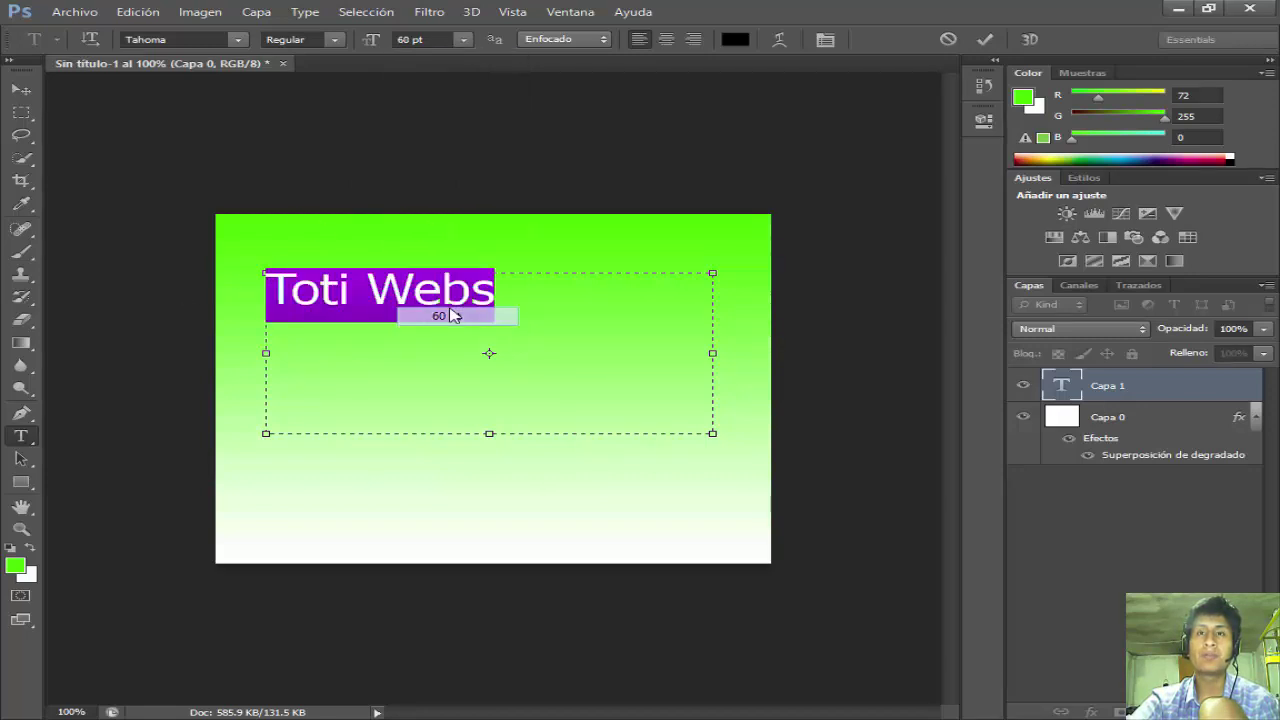
{"action": "left_click", "coordinate": [537, 327]}
{"action": "left_click", "coordinate": [556, 391]}
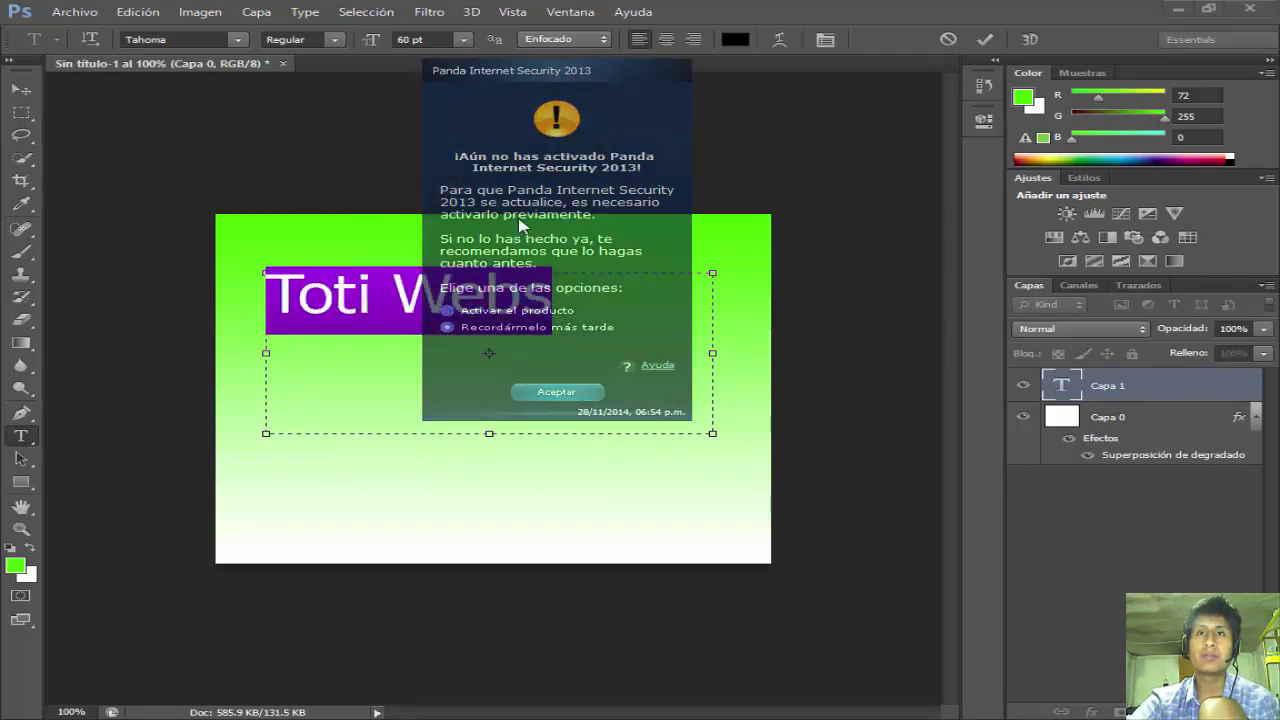
{"action": "left_click", "coordinate": [463, 40]}
{"action": "left_click", "coordinate": [476, 337]}
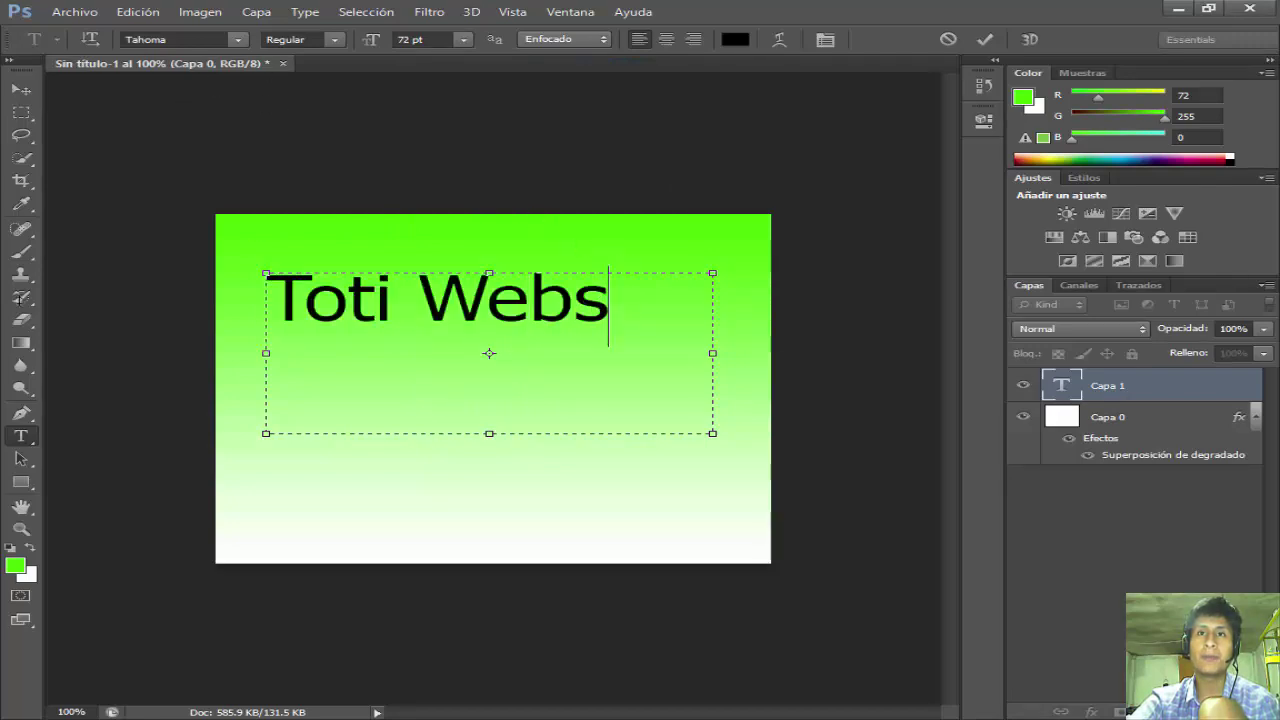
Change the font of the whole Toti Webs text to Goudy Stout.
{"action": "key", "text": "ctrl+a"}
{"action": "left_click", "coordinate": [240, 40]}
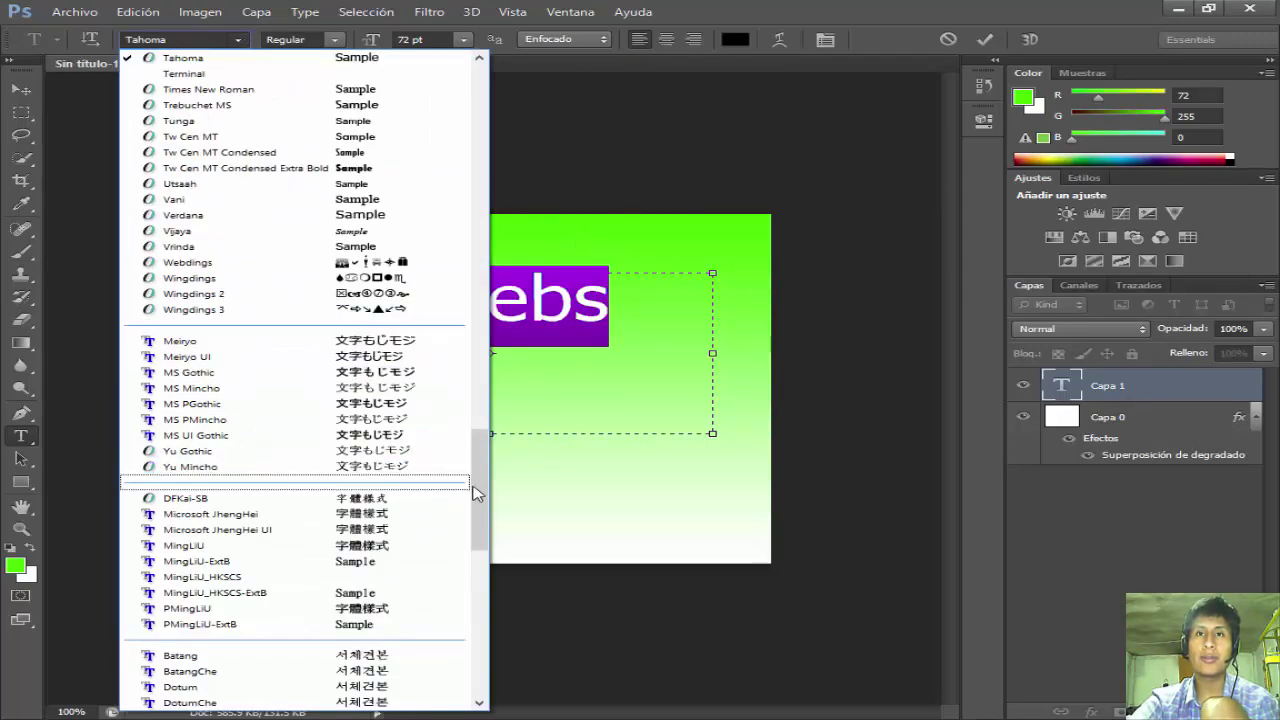
{"action": "left_click_drag", "start_coordinate": [476, 493], "coordinate": [490, 268]}
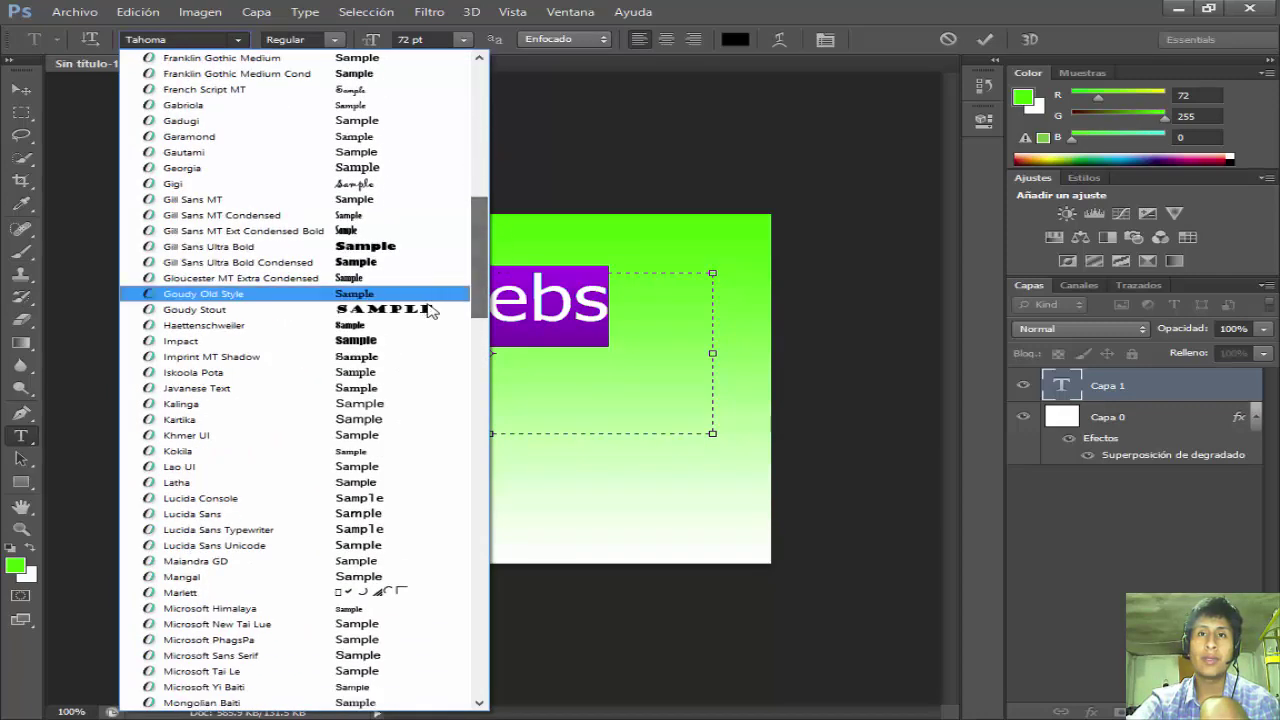
{"action": "left_click", "coordinate": [200, 309]}
{"action": "key", "text": "Right"}
{"action": "key", "text": "shift+Left"}
{"action": "key", "text": "ctrl+a"}
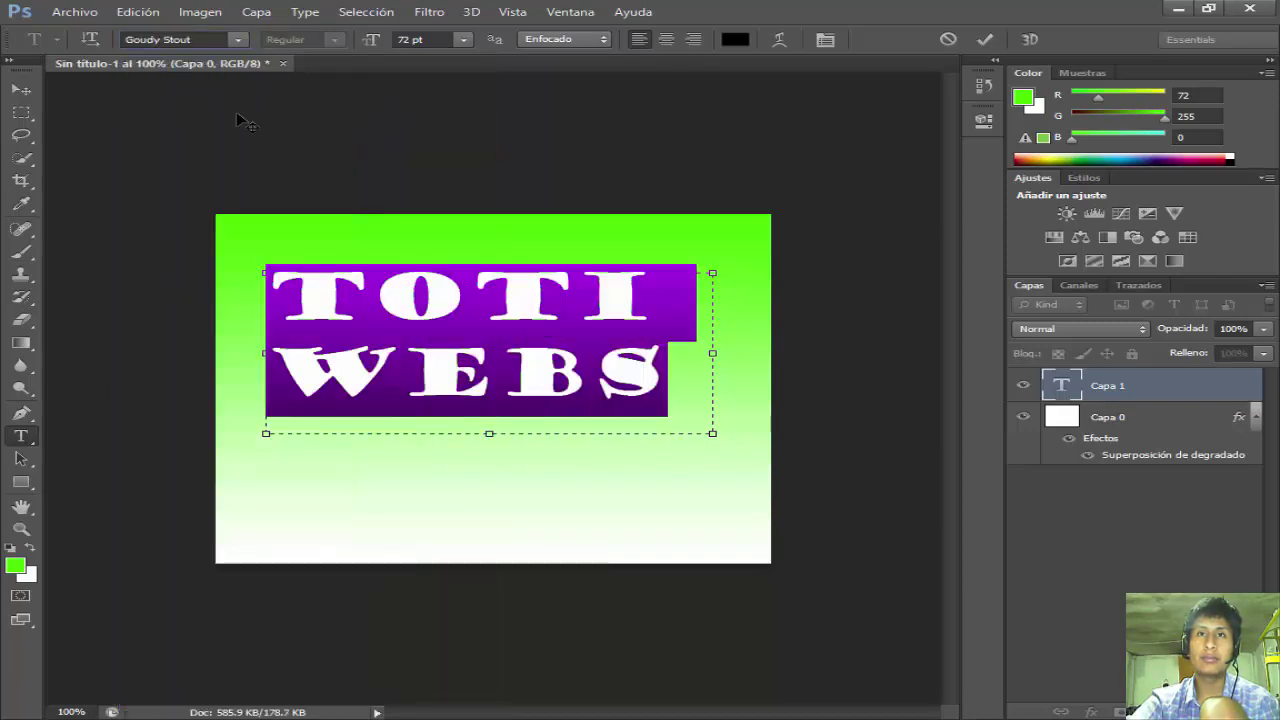
Look through the beginning of the font list for alternatives and keep Goudy Stout for the text.
{"action": "left_click", "coordinate": [238, 40]}
{"action": "left_click_drag", "start_coordinate": [477, 330], "coordinate": [500, 120]}
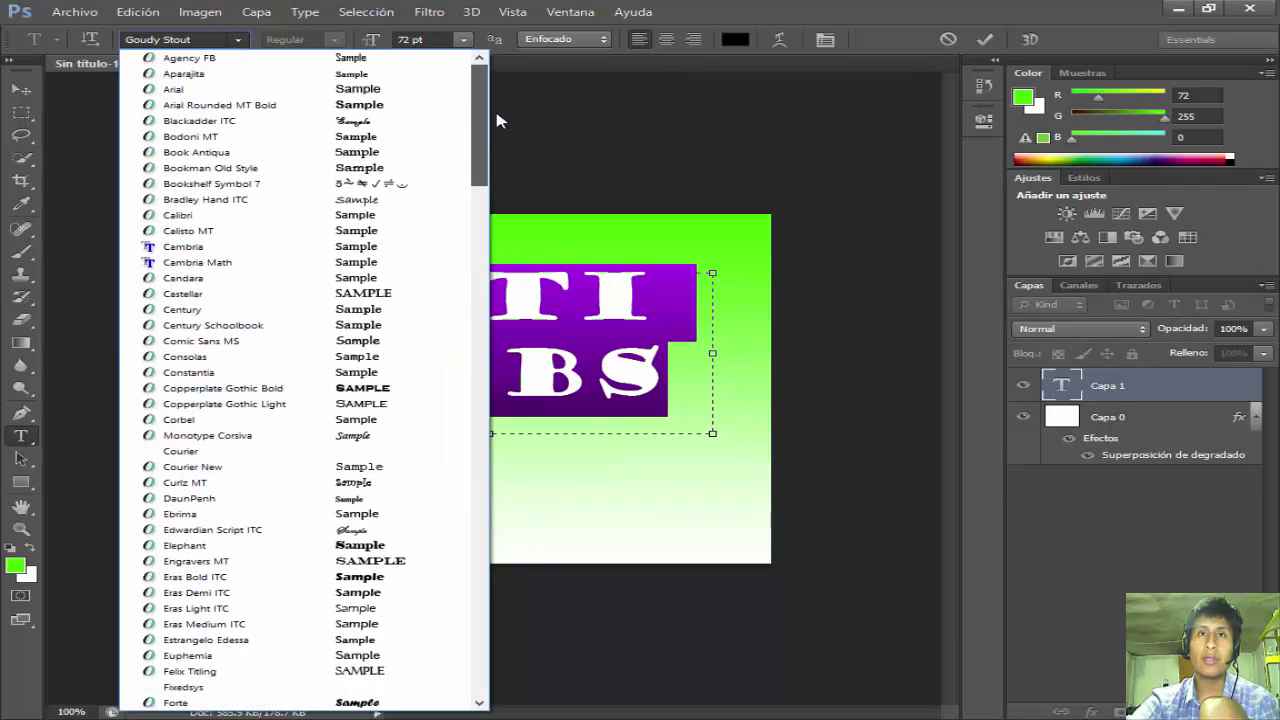
{"action": "left_click", "coordinate": [628, 361]}
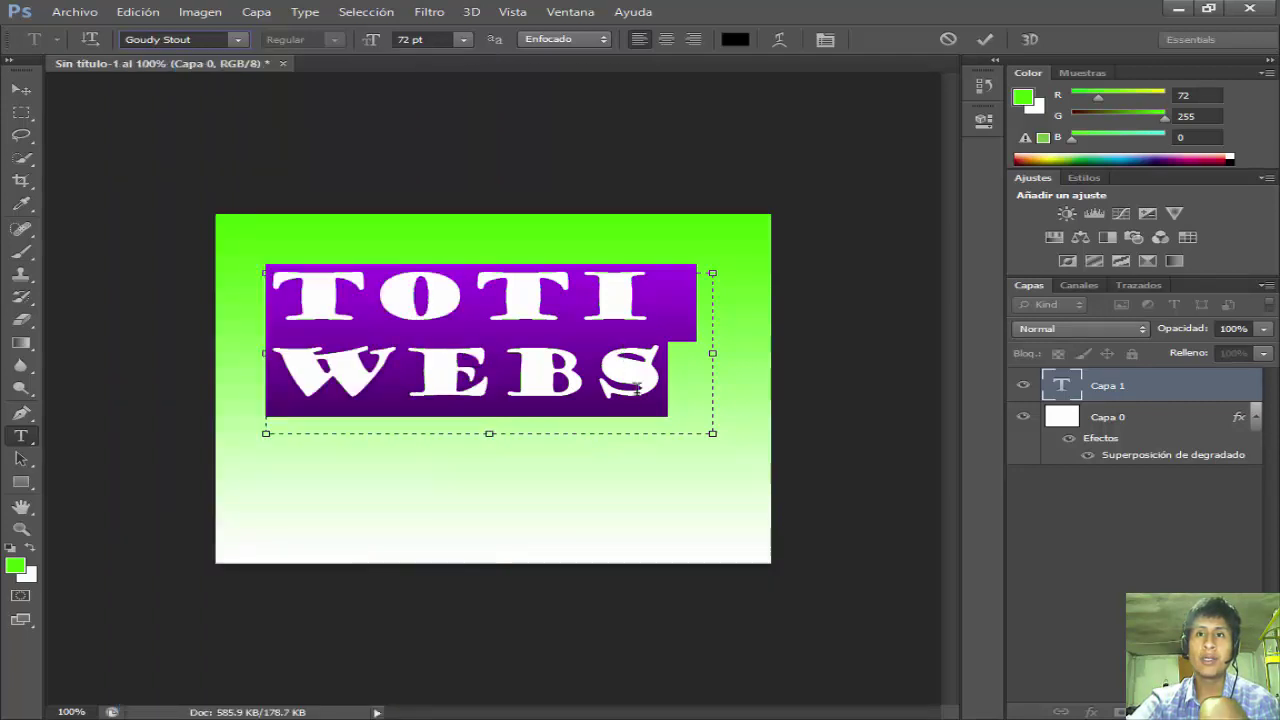
{"action": "left_click", "coordinate": [663, 383]}
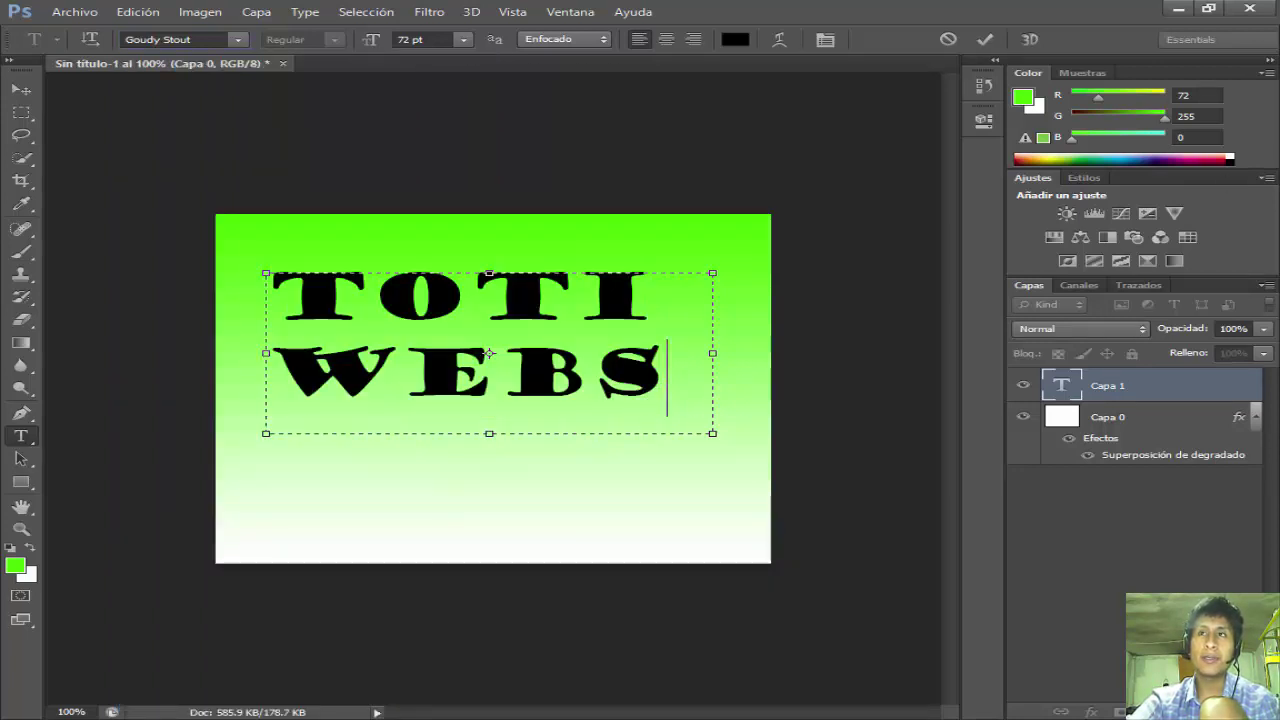
Switch to the browser, open Dafont from the Google results and look over its categories and recently added fonts.
{"action": "left_click", "coordinate": [1179, 8]}
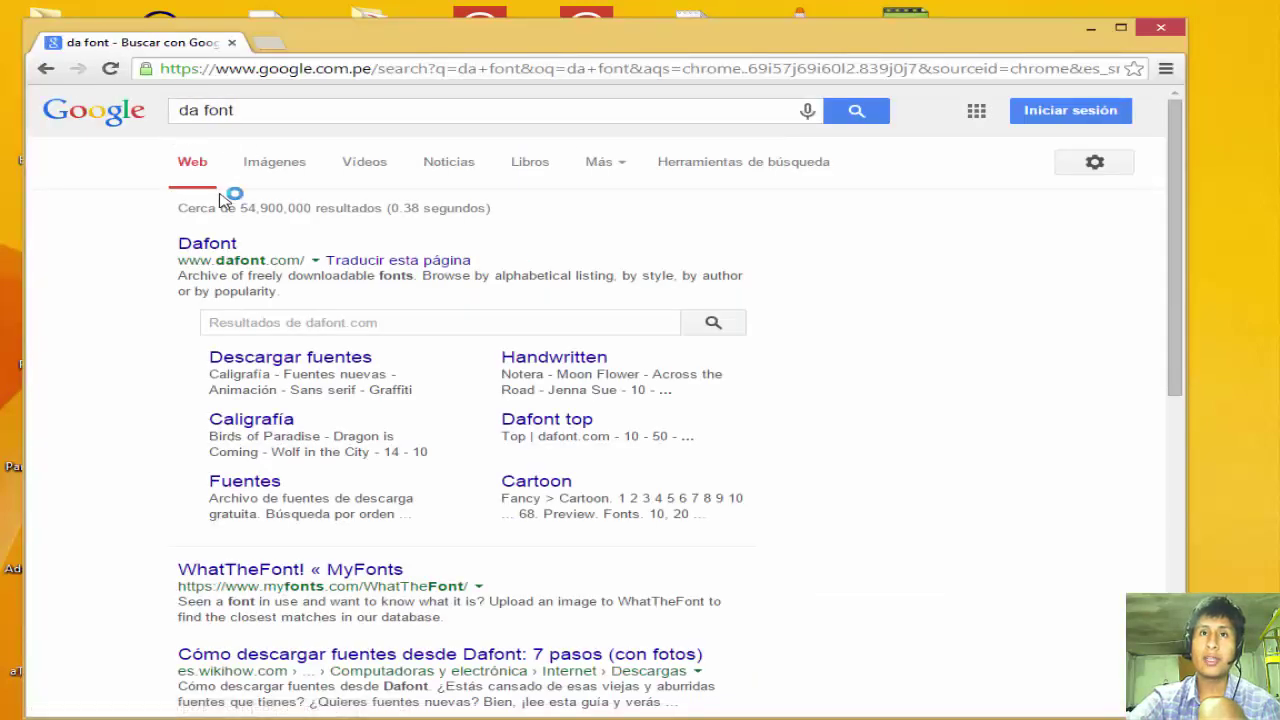
{"action": "left_click", "coordinate": [213, 245]}
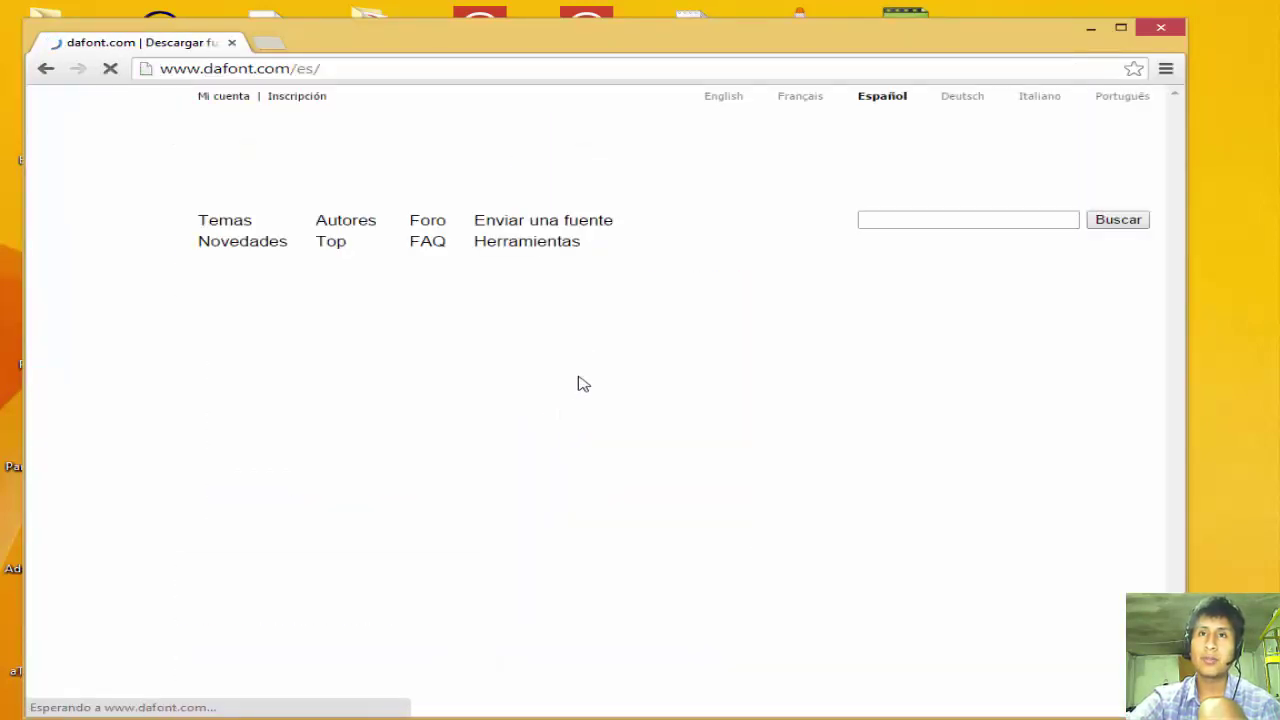
{"action": "left_click", "coordinate": [1121, 27]}
{"action": "scroll", "coordinate": [920, 374], "scroll_direction": "down", "scroll_amount": 3}
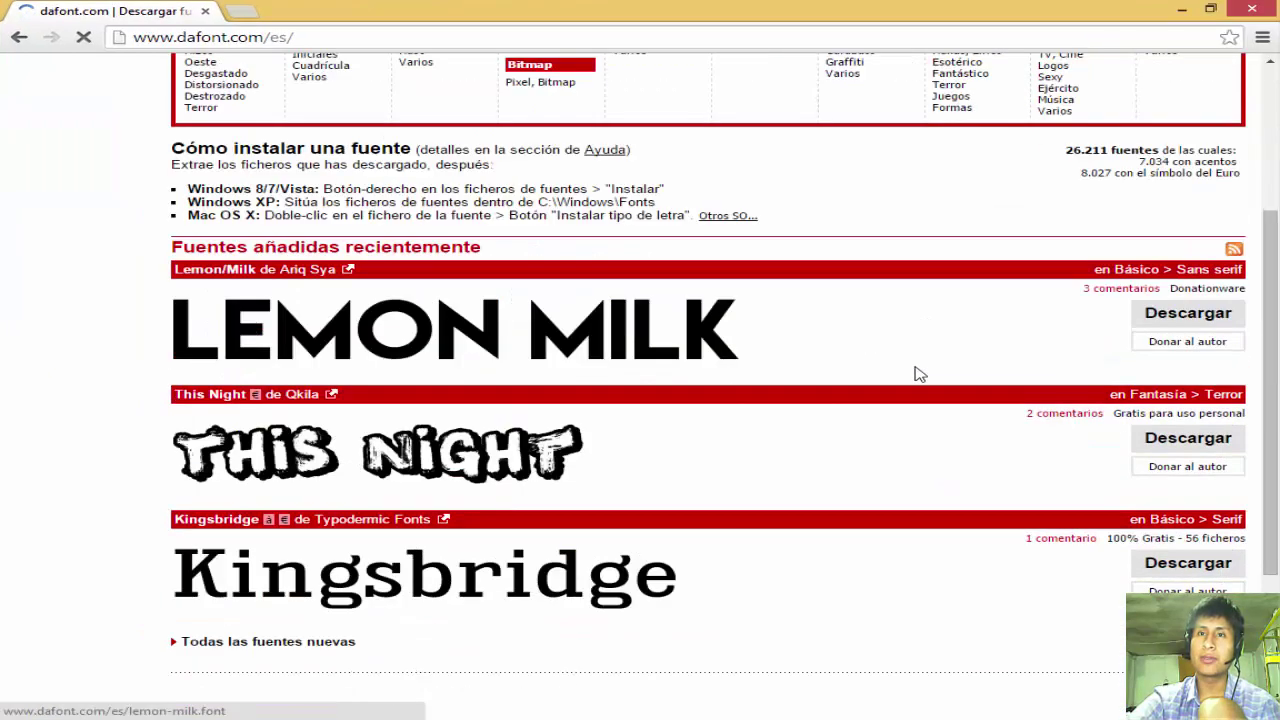
{"action": "scroll", "coordinate": [909, 371], "scroll_direction": "up", "scroll_amount": 3}
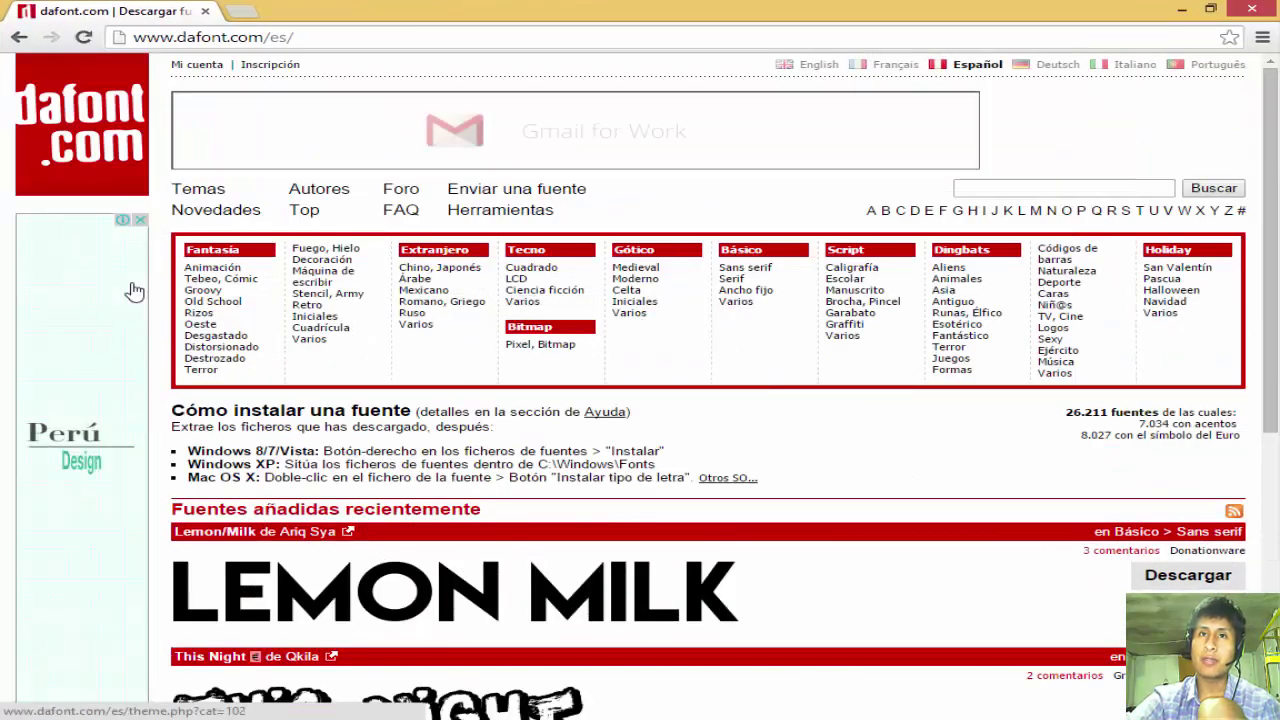
{"action": "scroll", "coordinate": [448, 337], "scroll_direction": "down", "scroll_amount": 4}
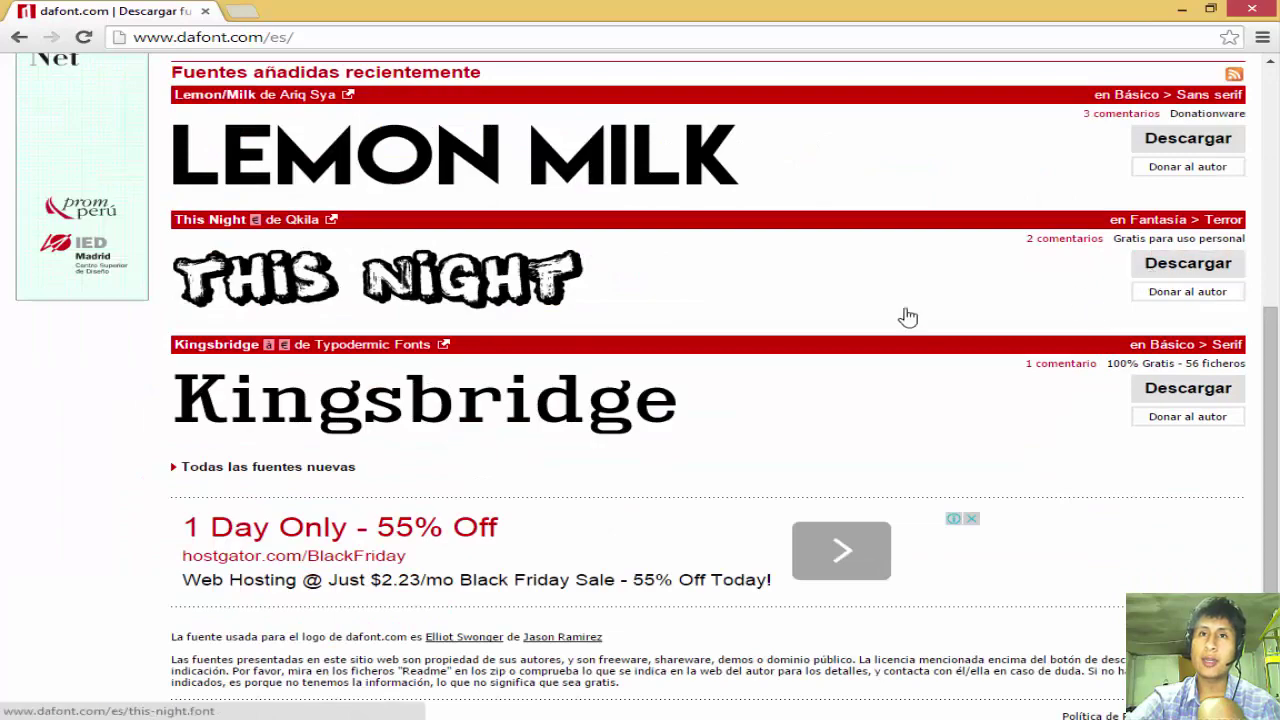
Look over the recently added fonts, search Dafont for GROBOLD and download the Grobold font.
{"action": "scroll", "coordinate": [640, 330], "scroll_direction": "up", "scroll_amount": 3}
{"action": "scroll", "coordinate": [372, 361], "scroll_direction": "down", "scroll_amount": 2}
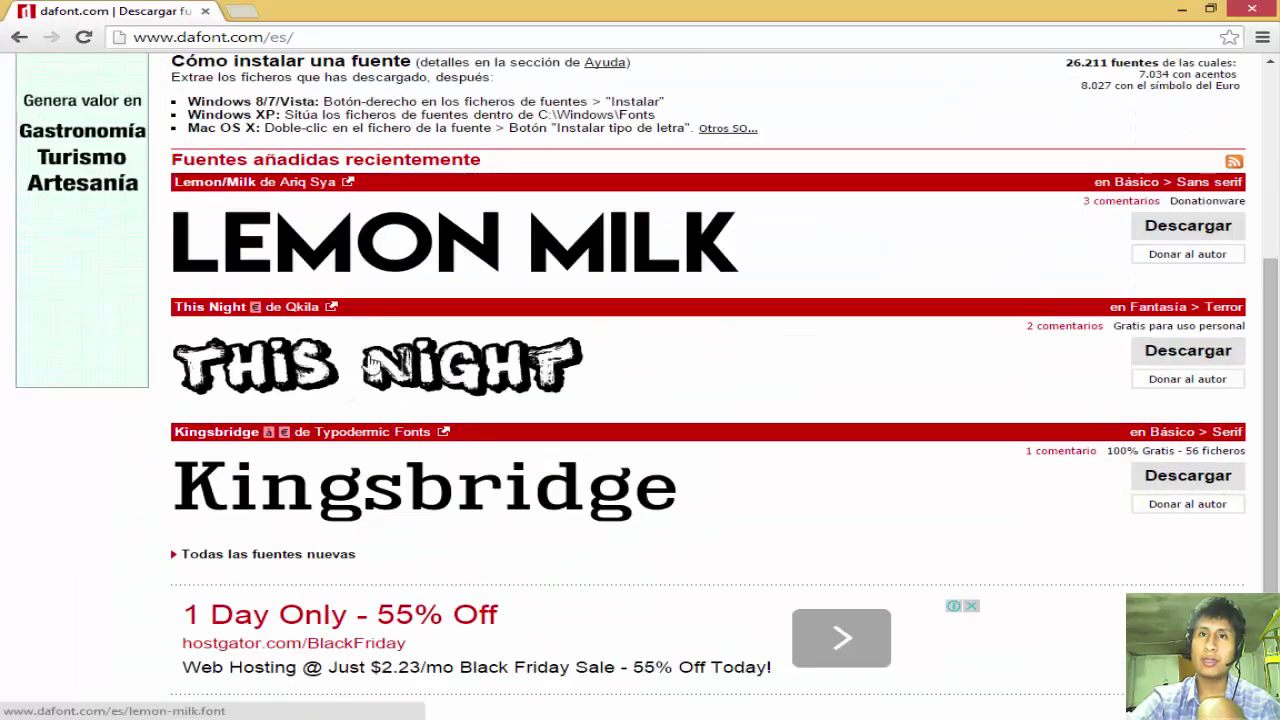
{"action": "scroll", "coordinate": [372, 361], "scroll_direction": "up", "scroll_amount": 3}
{"action": "scroll", "coordinate": [380, 374], "scroll_direction": "down", "scroll_amount": 3}
{"action": "scroll", "coordinate": [410, 398], "scroll_direction": "down", "scroll_amount": 2}
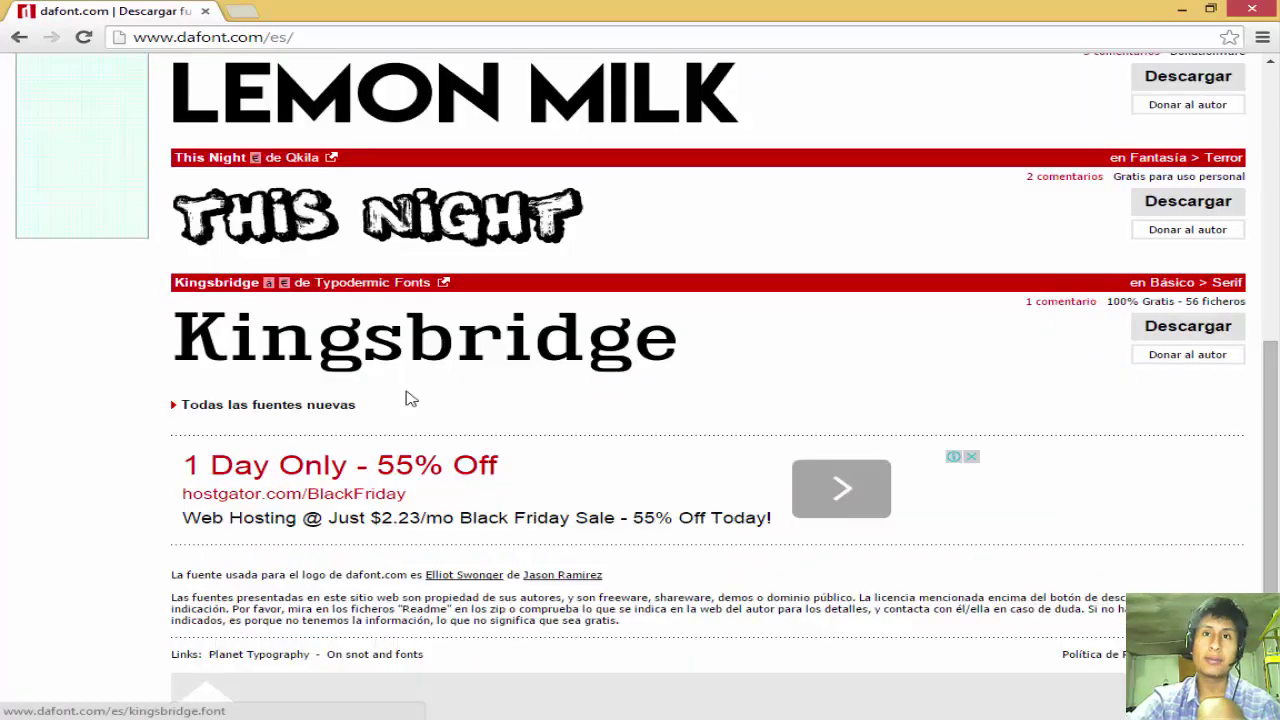
{"action": "scroll", "coordinate": [525, 276], "scroll_direction": "up", "scroll_amount": 5}
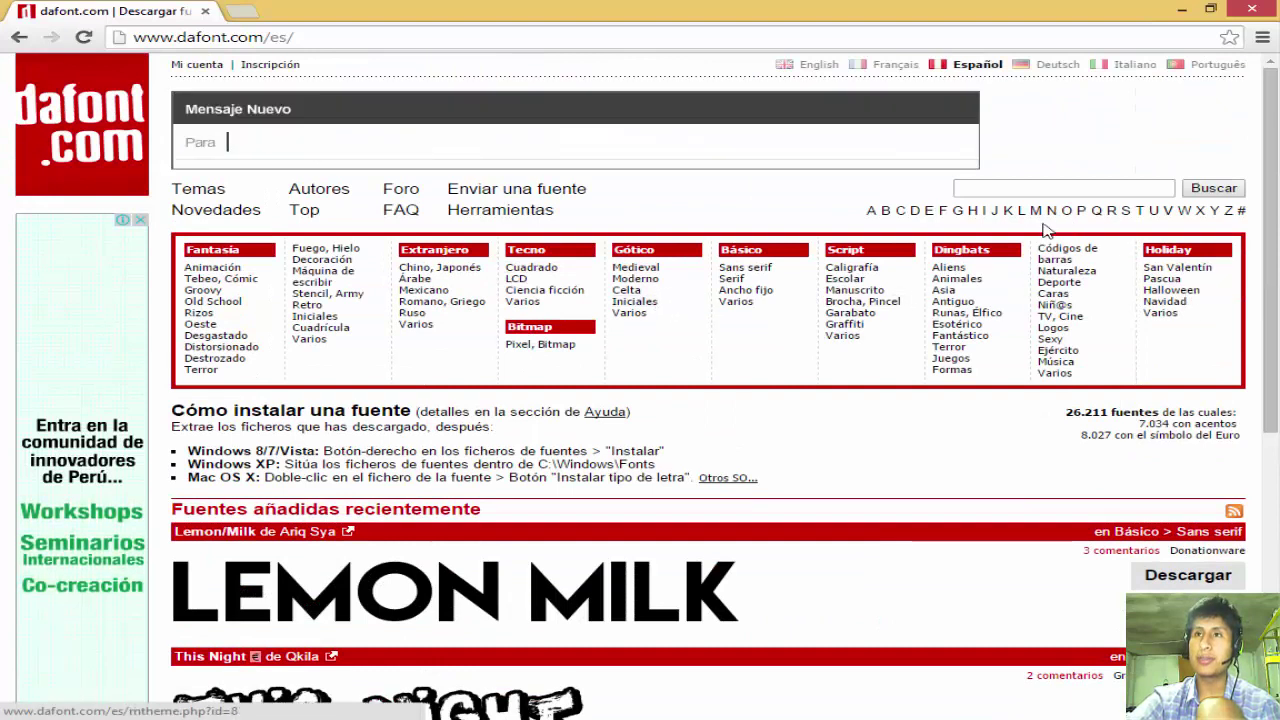
{"action": "left_click", "coordinate": [1045, 188]}
{"action": "type", "text": "GROBOLD"}
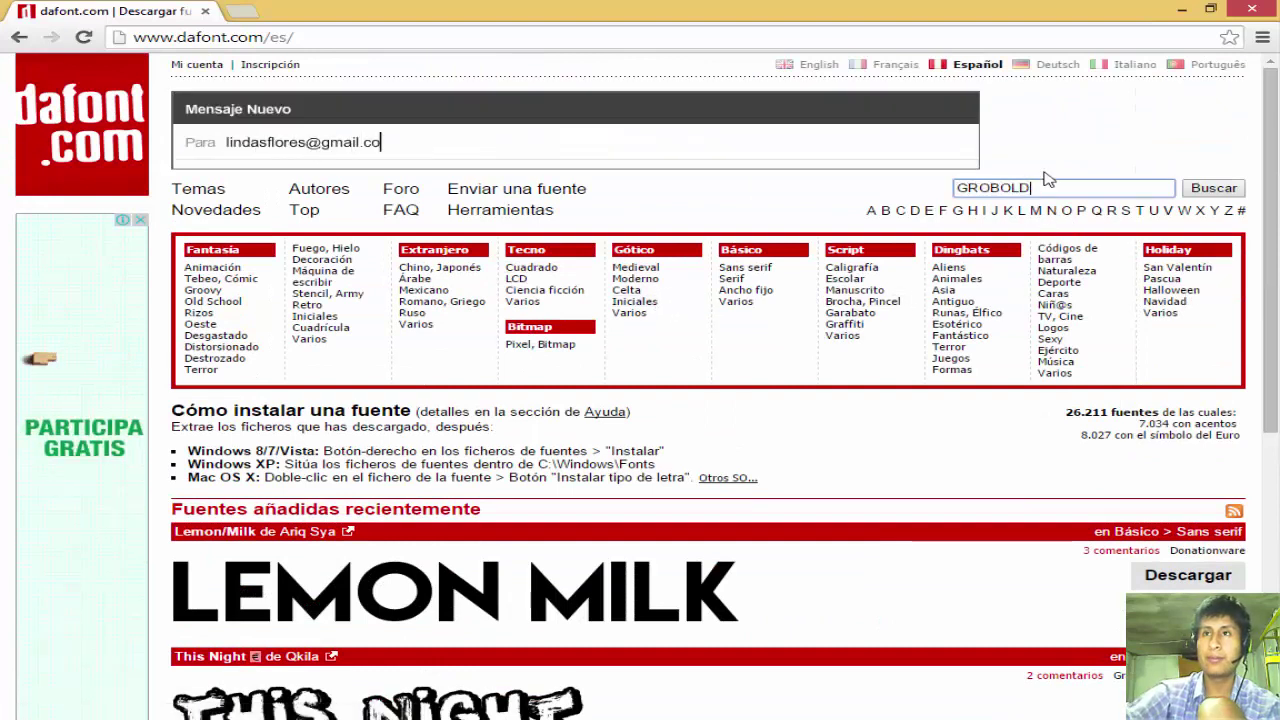
{"action": "key", "text": "Return"}
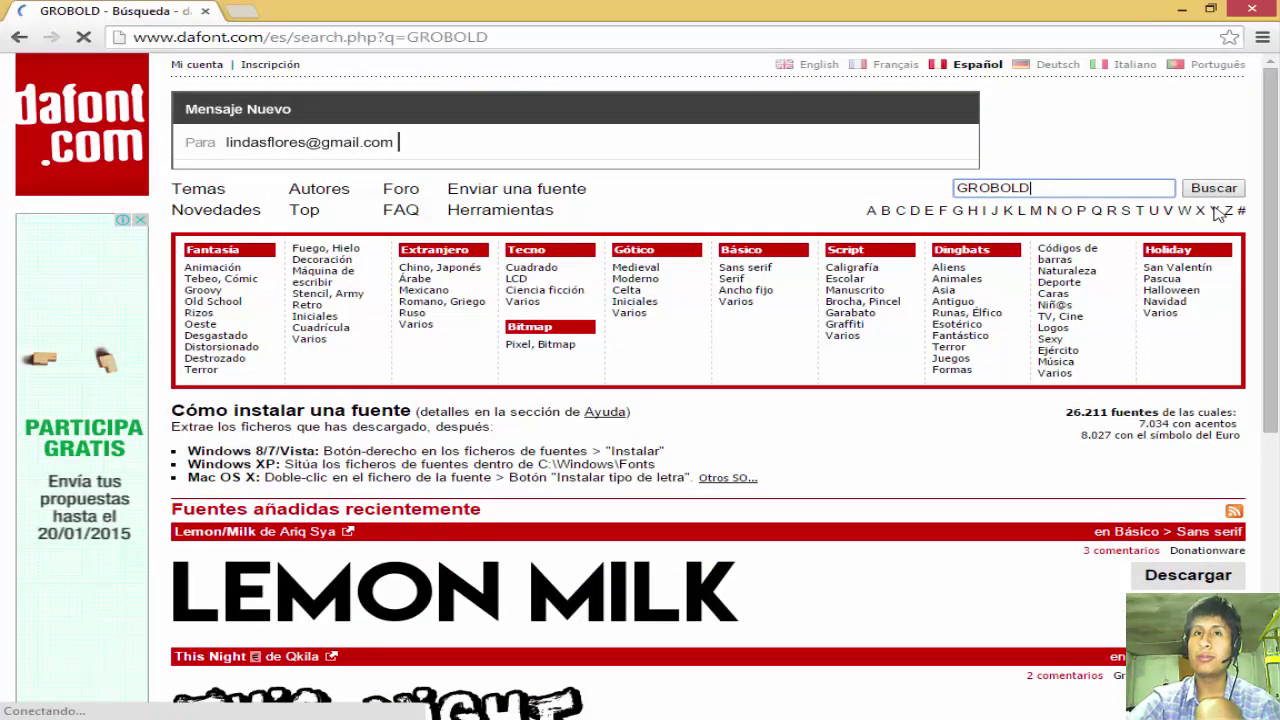
{"action": "scroll", "coordinate": [694, 440], "scroll_direction": "down", "scroll_amount": 1}
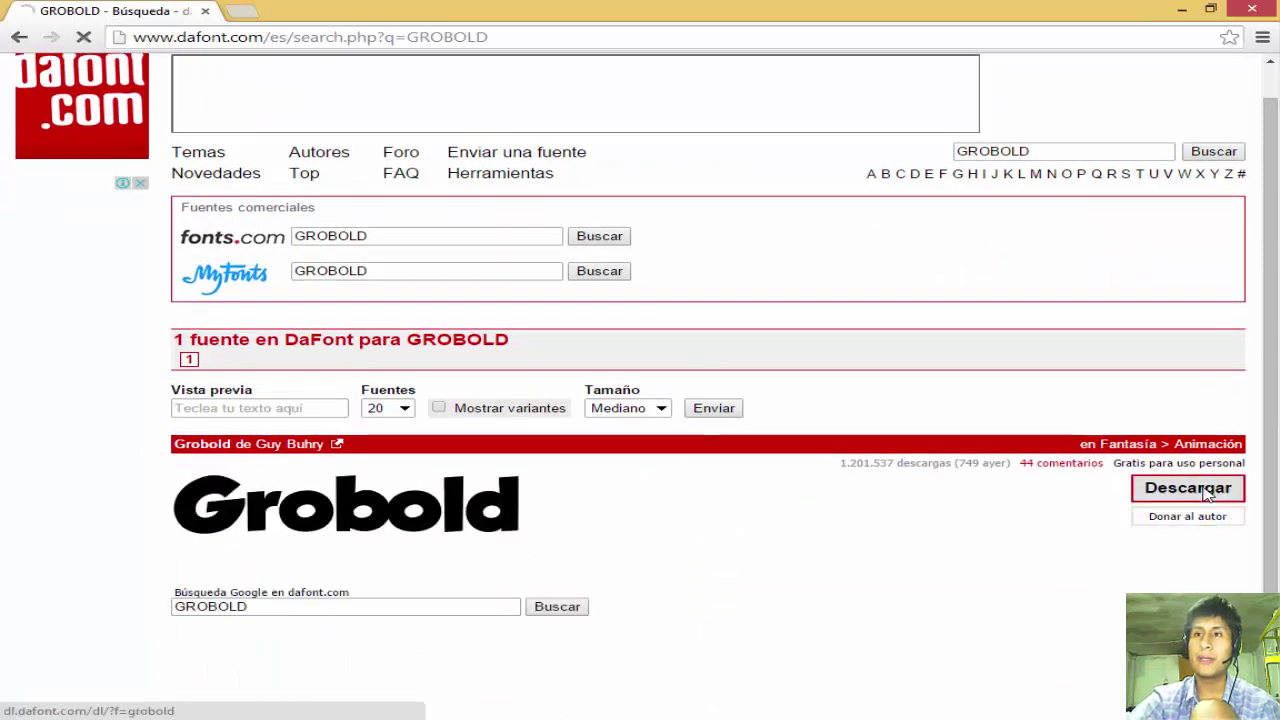
{"action": "left_click", "coordinate": [1206, 495]}
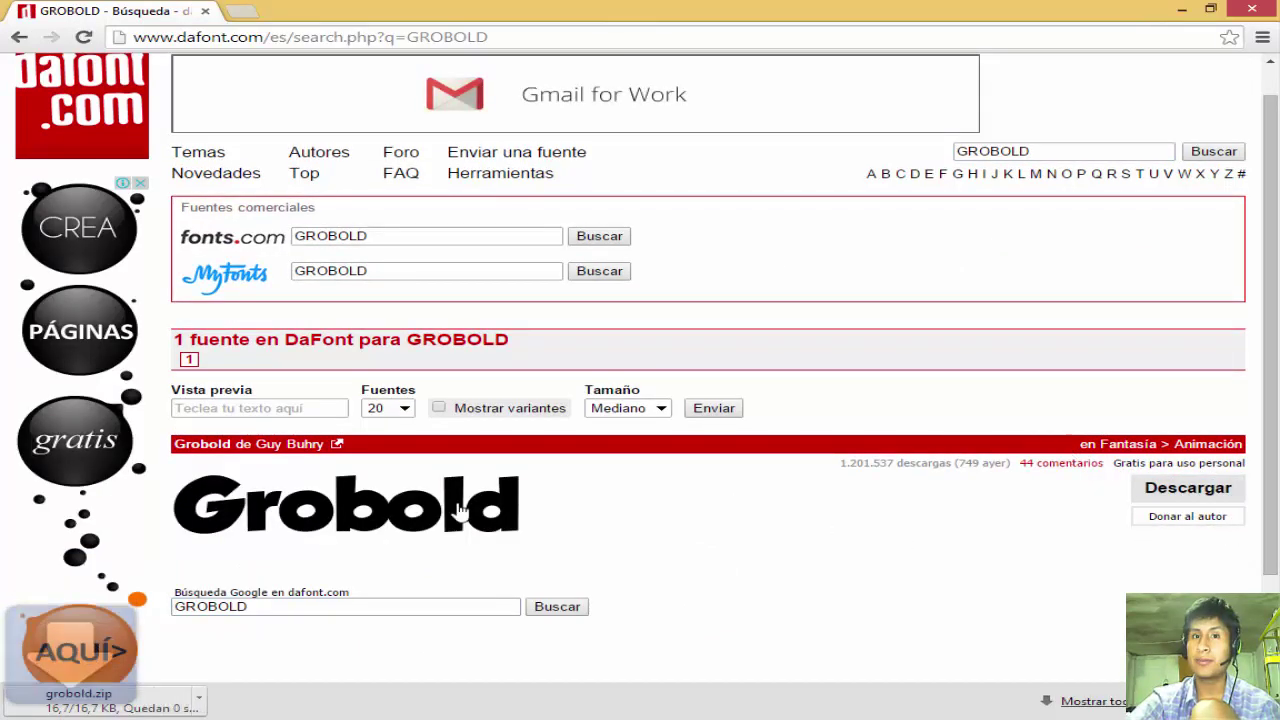
Search Dafont for AIRSTRIKE and download the Airstrike font.
{"action": "left_click", "coordinate": [1060, 152]}
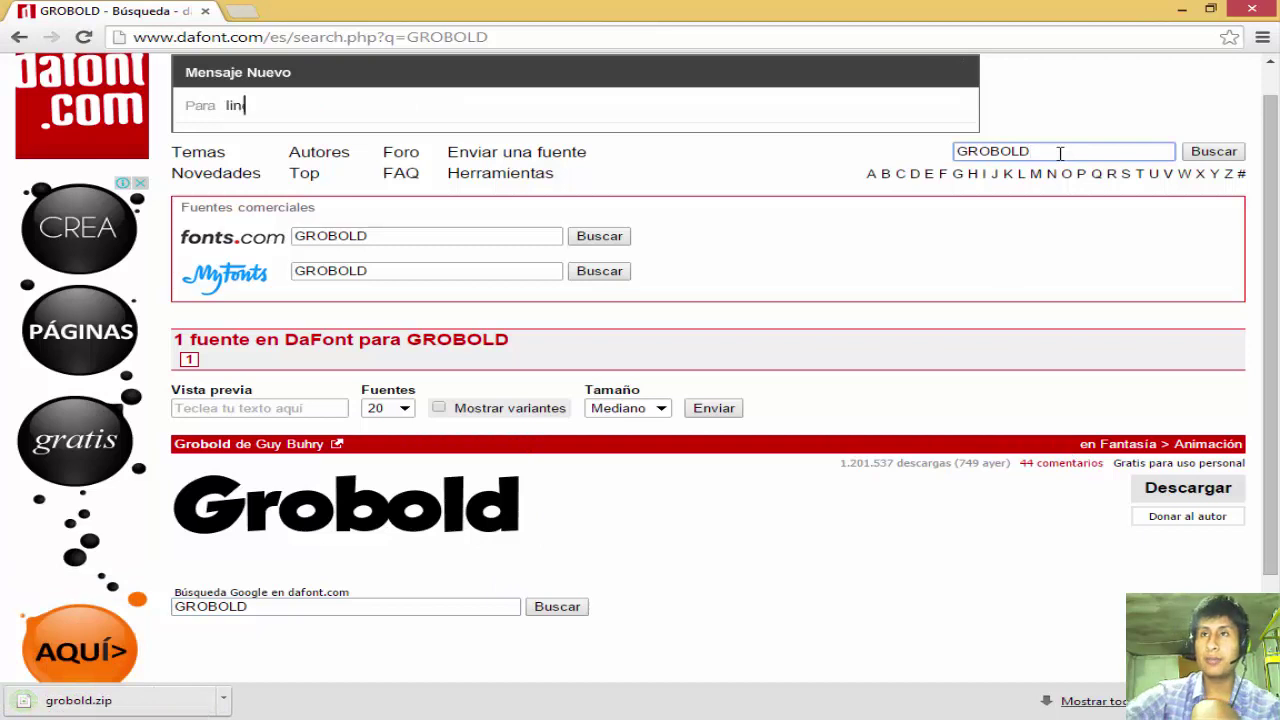
{"action": "key", "text": "BackSpace"}
{"action": "key", "text": "BackSpace"}
{"action": "key", "text": "BackSpace"}
{"action": "key", "text": "BackSpace"}
{"action": "key", "text": "BackSpace"}
{"action": "key", "text": "BackSpace"}
{"action": "key", "text": "BackSpace"}
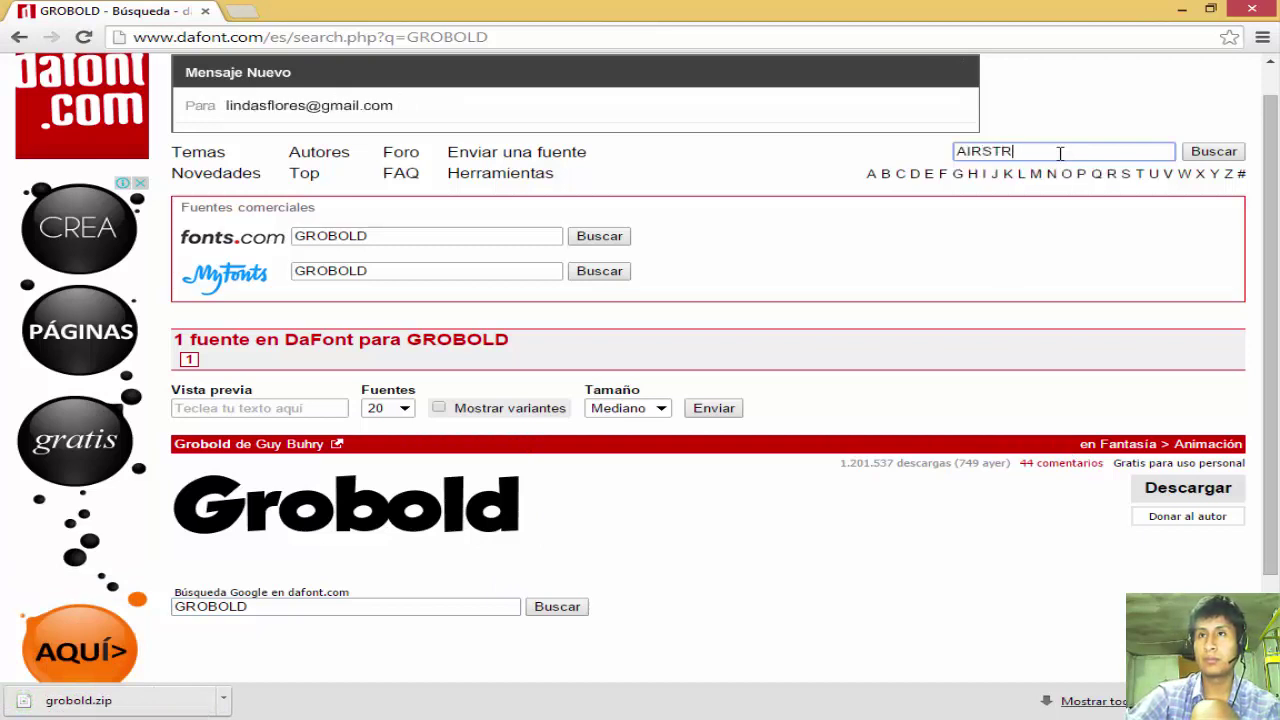
{"action": "key", "text": "Return"}
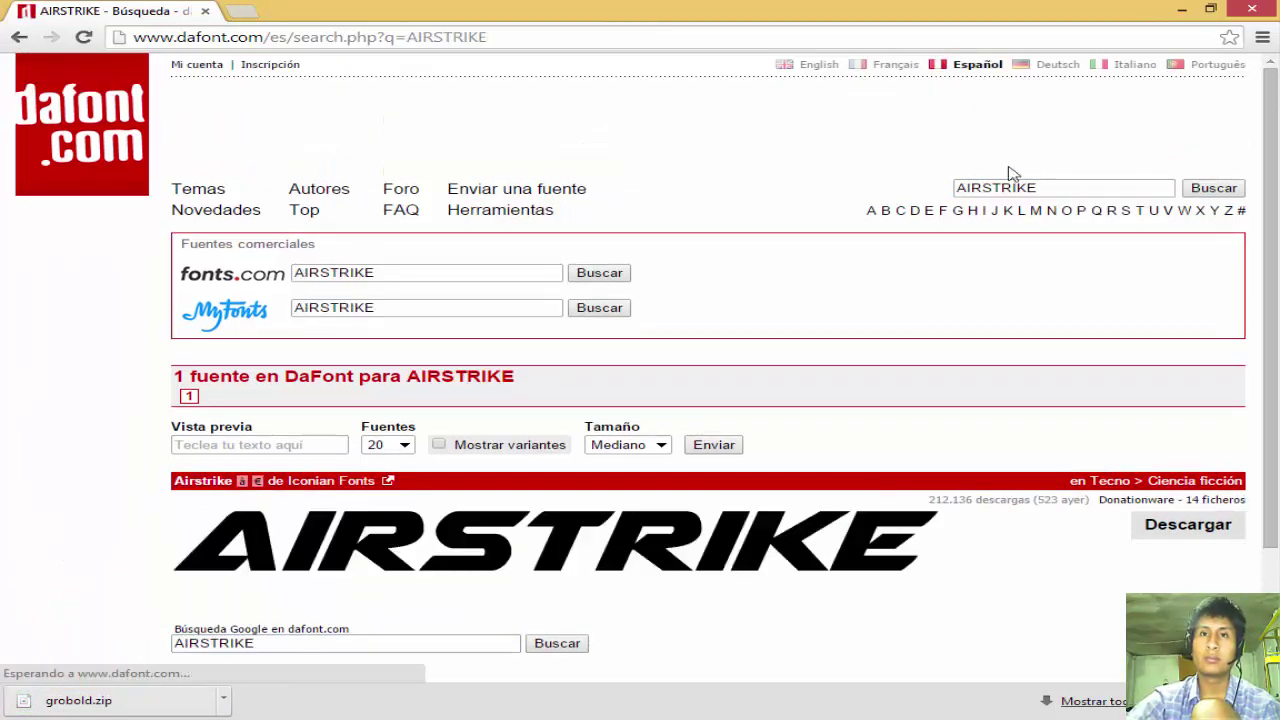
{"action": "scroll", "coordinate": [1126, 422], "scroll_direction": "down", "scroll_amount": 1}
{"action": "left_click", "coordinate": [1180, 367]}
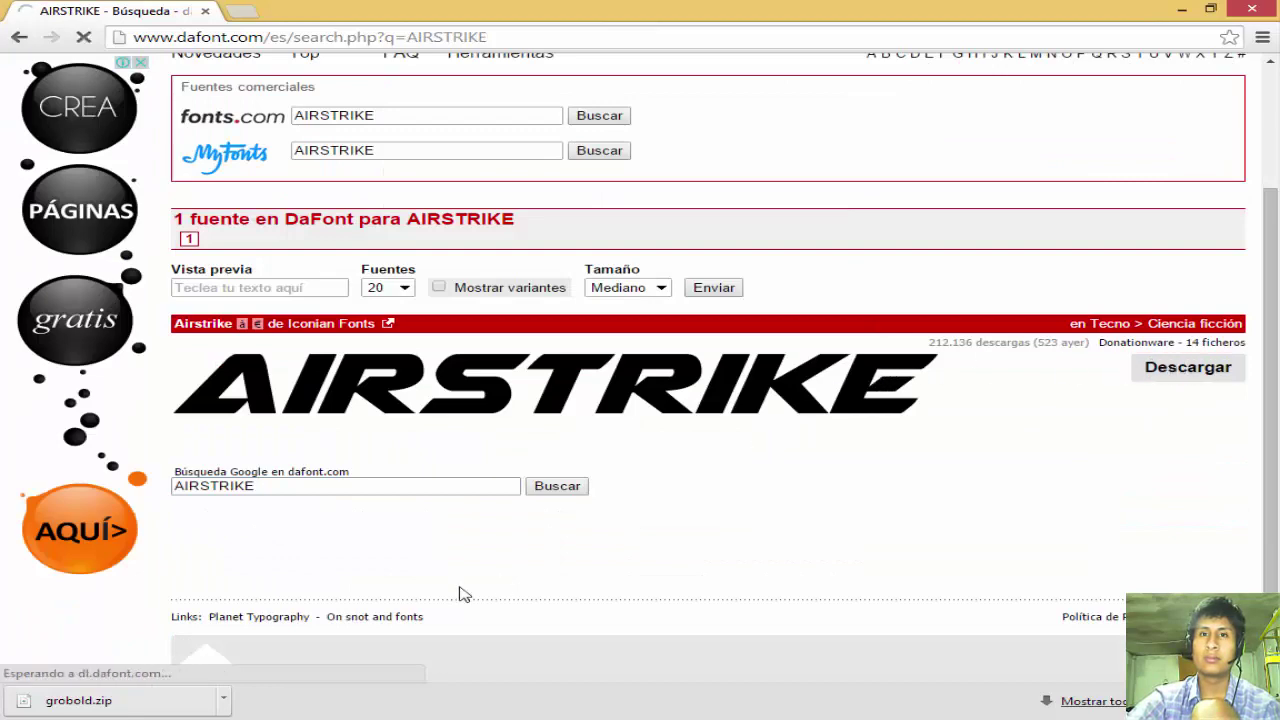
{"action": "scroll", "coordinate": [445, 400], "scroll_direction": "up", "scroll_amount": 2}
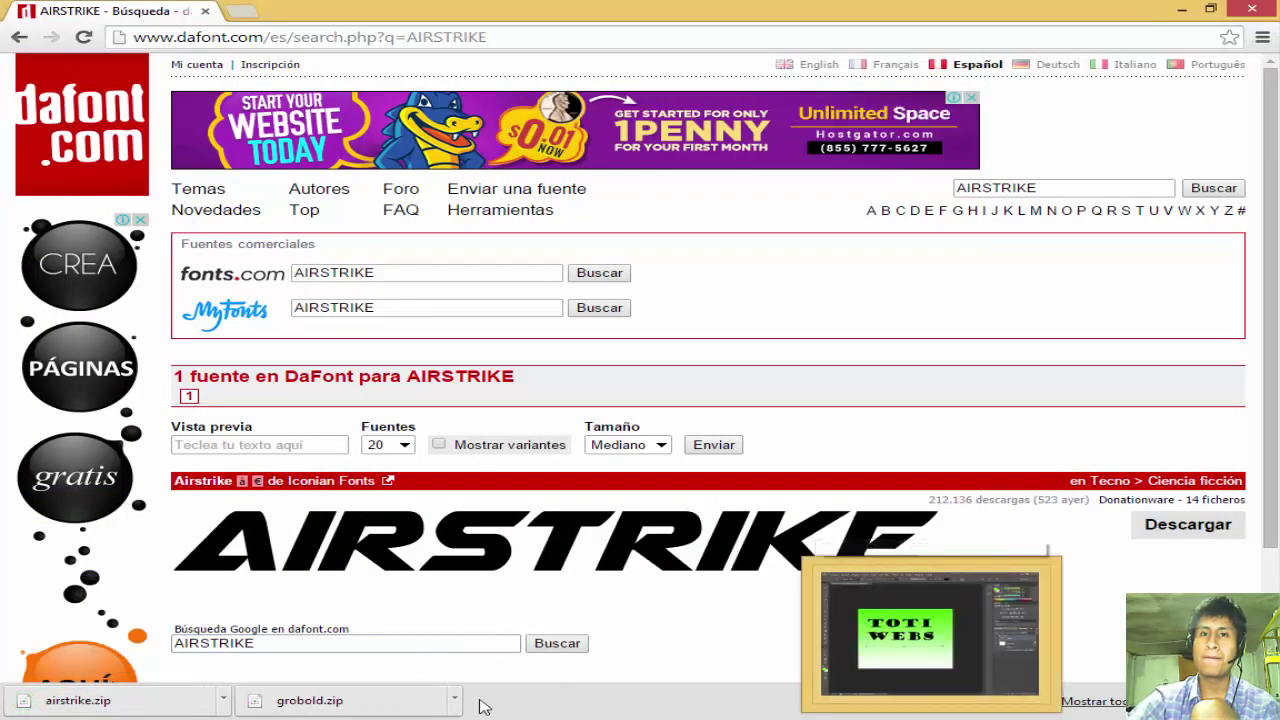
Open the downloaded grobold.zip with WinRAR, install the font from GROBOLD.ttf and close its preview.
{"action": "left_click", "coordinate": [359, 700]}
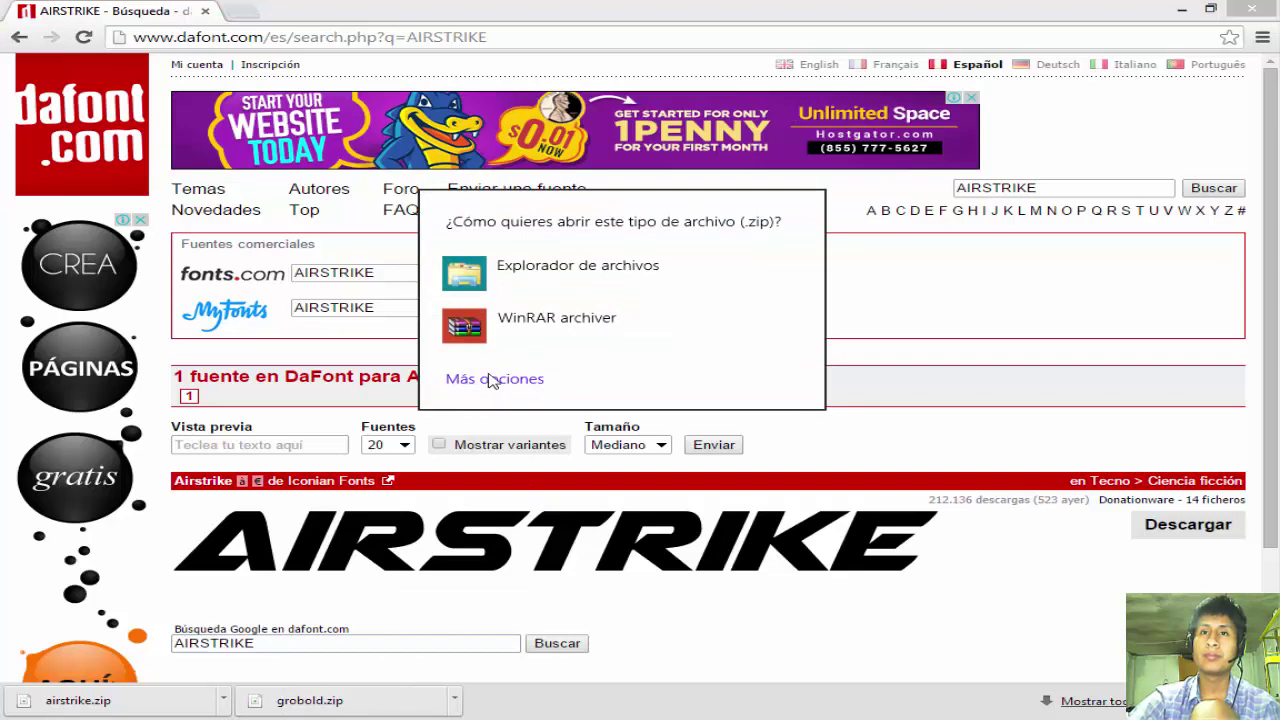
{"action": "left_click", "coordinate": [531, 337]}
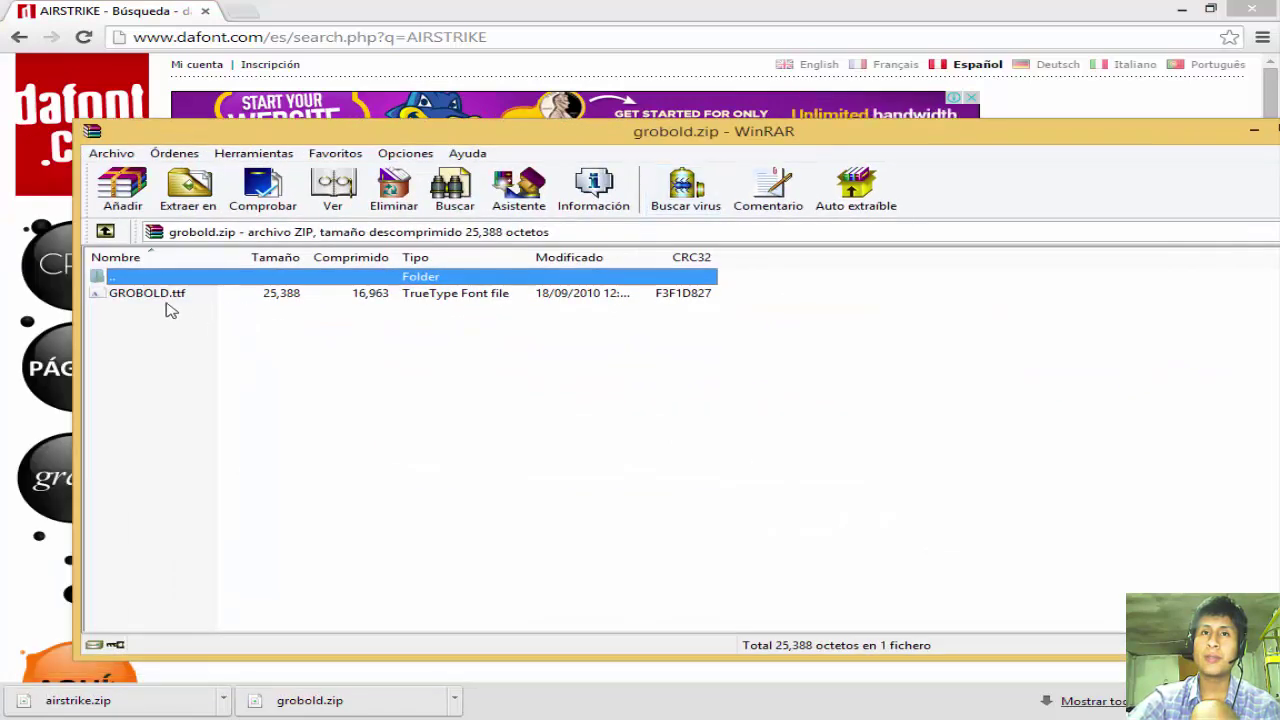
{"action": "double_click", "coordinate": [158, 297]}
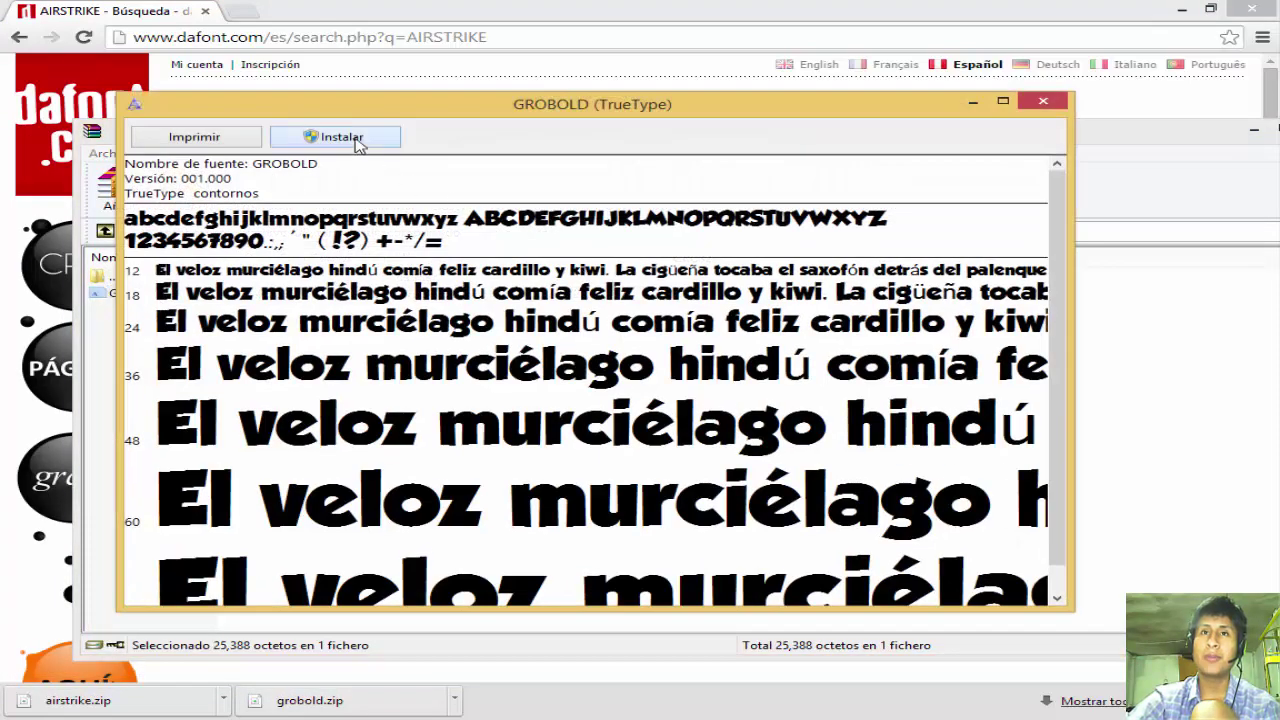
{"action": "left_click", "coordinate": [358, 142]}
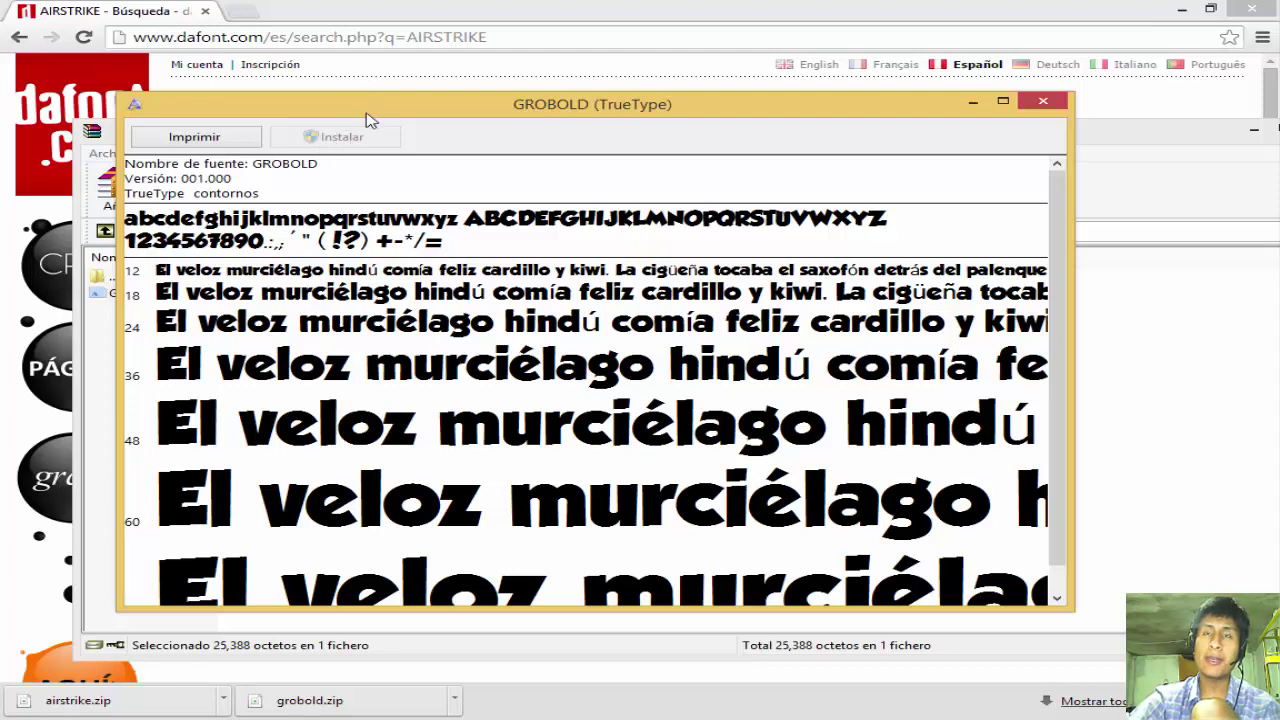
{"action": "left_click", "coordinate": [1042, 104]}
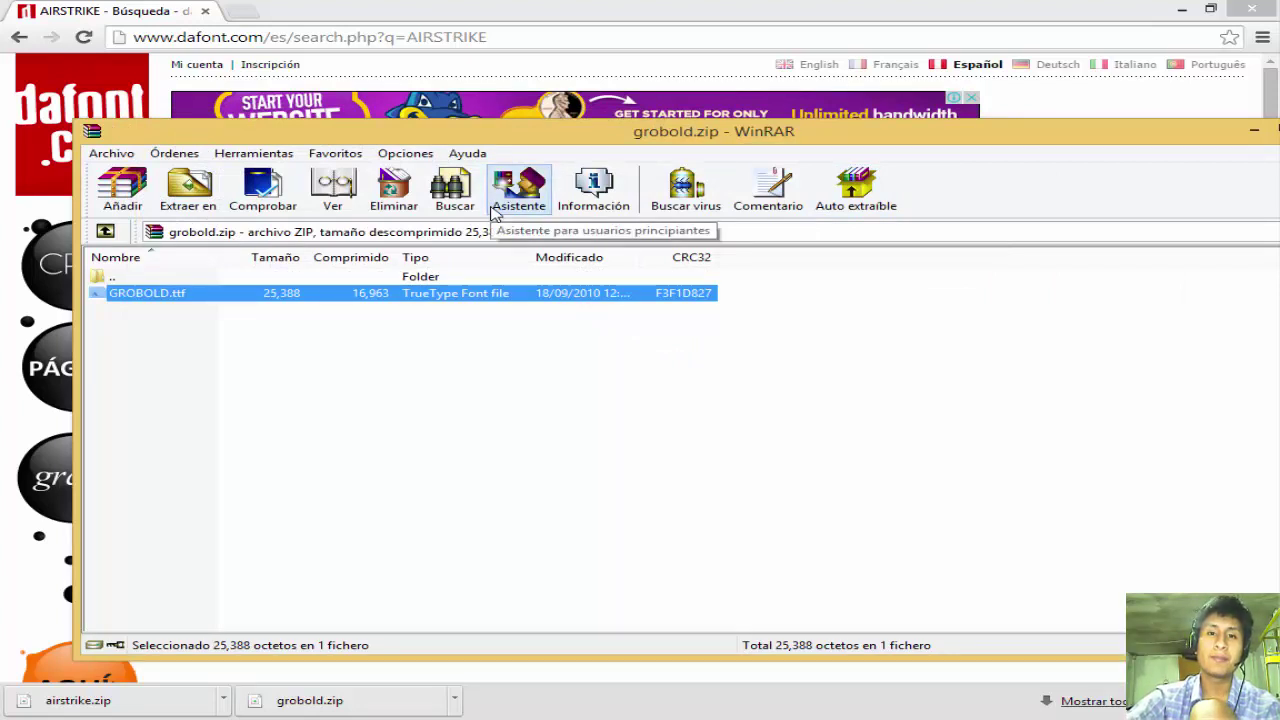
{"action": "right_click", "coordinate": [118, 299]}
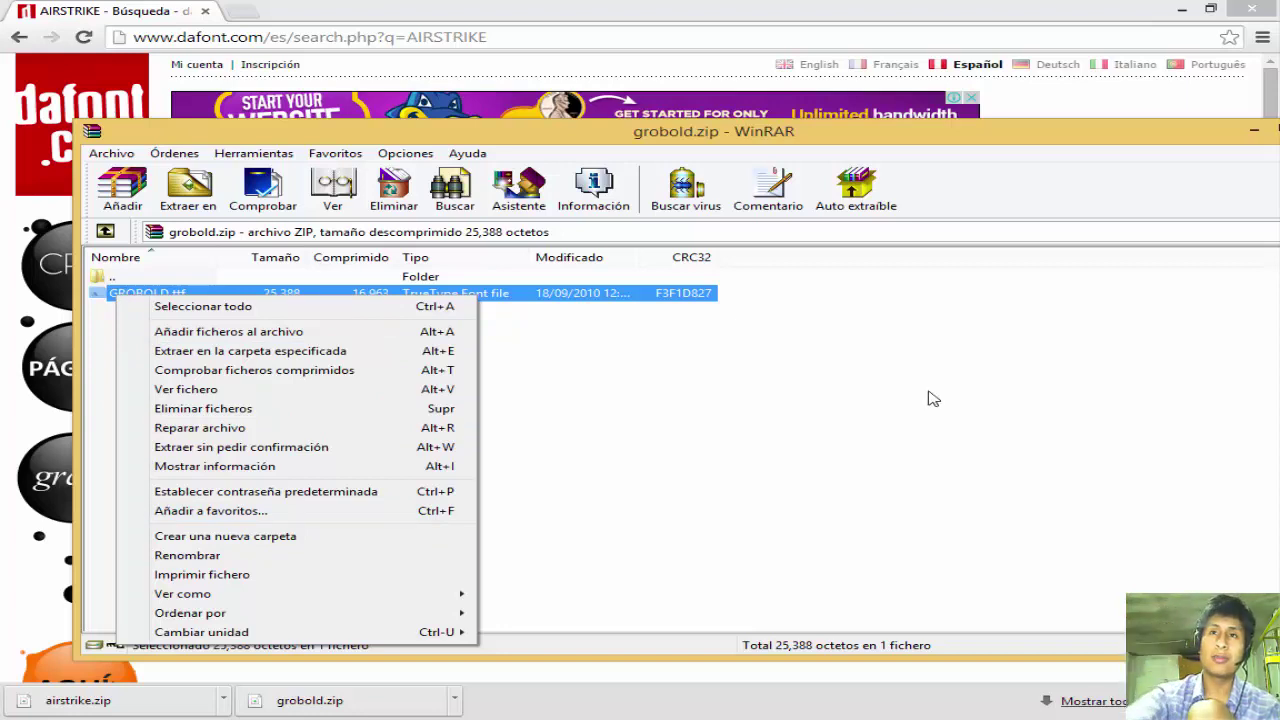
{"action": "left_click", "coordinate": [806, 343]}
{"action": "left_click", "coordinate": [810, 345]}
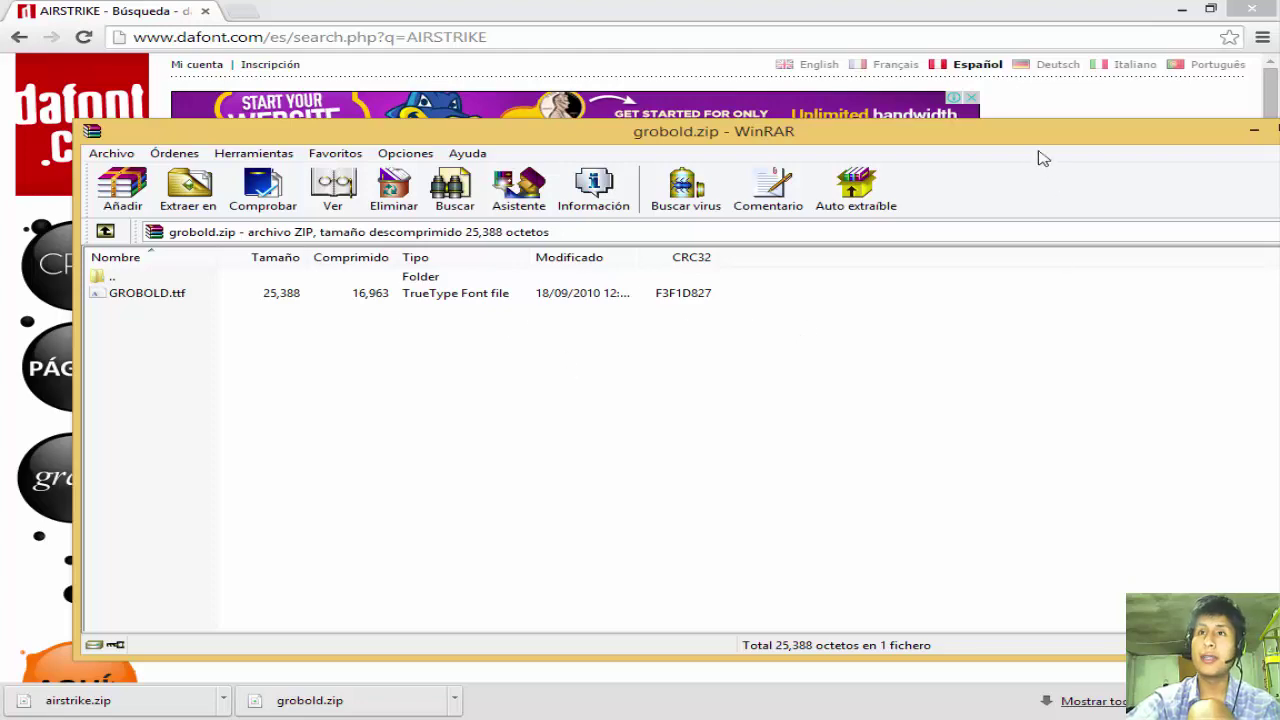
Close the grobold.zip archive and install the Airstrike Bold font from airstrikebold.ttf in airstrike.zip.
{"action": "left_click", "coordinate": [1228, 140]}
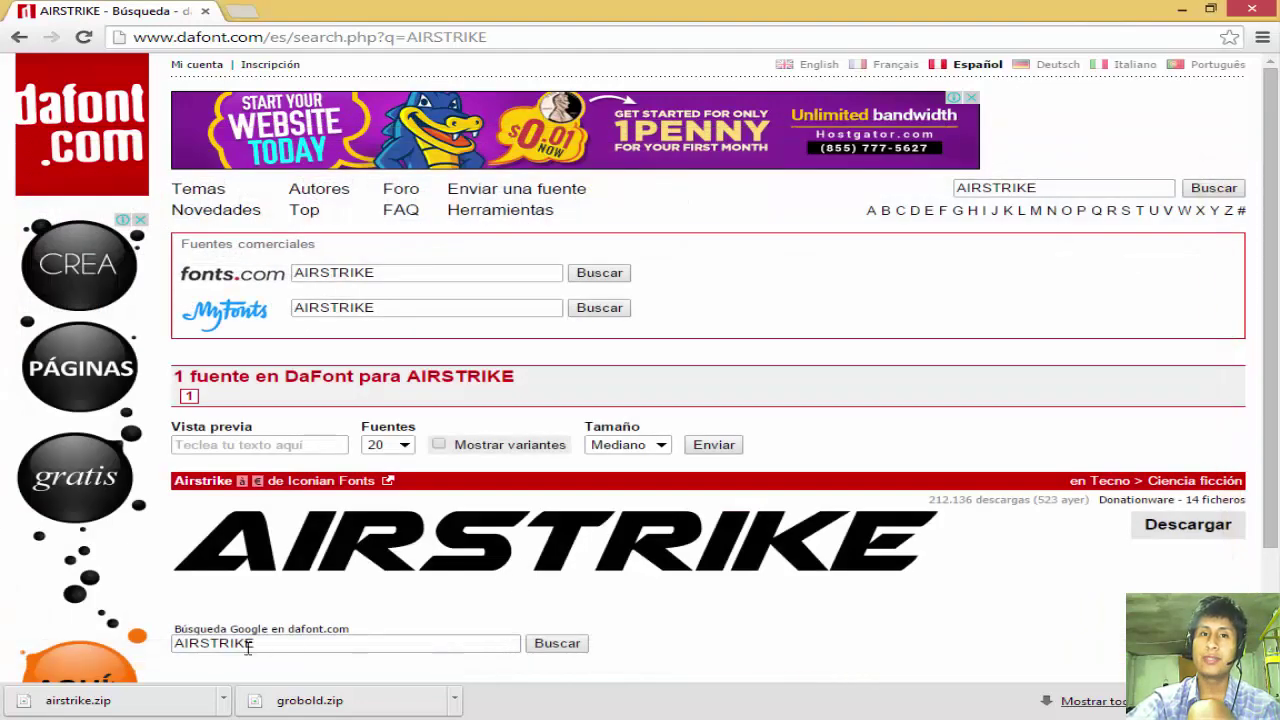
{"action": "left_click", "coordinate": [75, 705]}
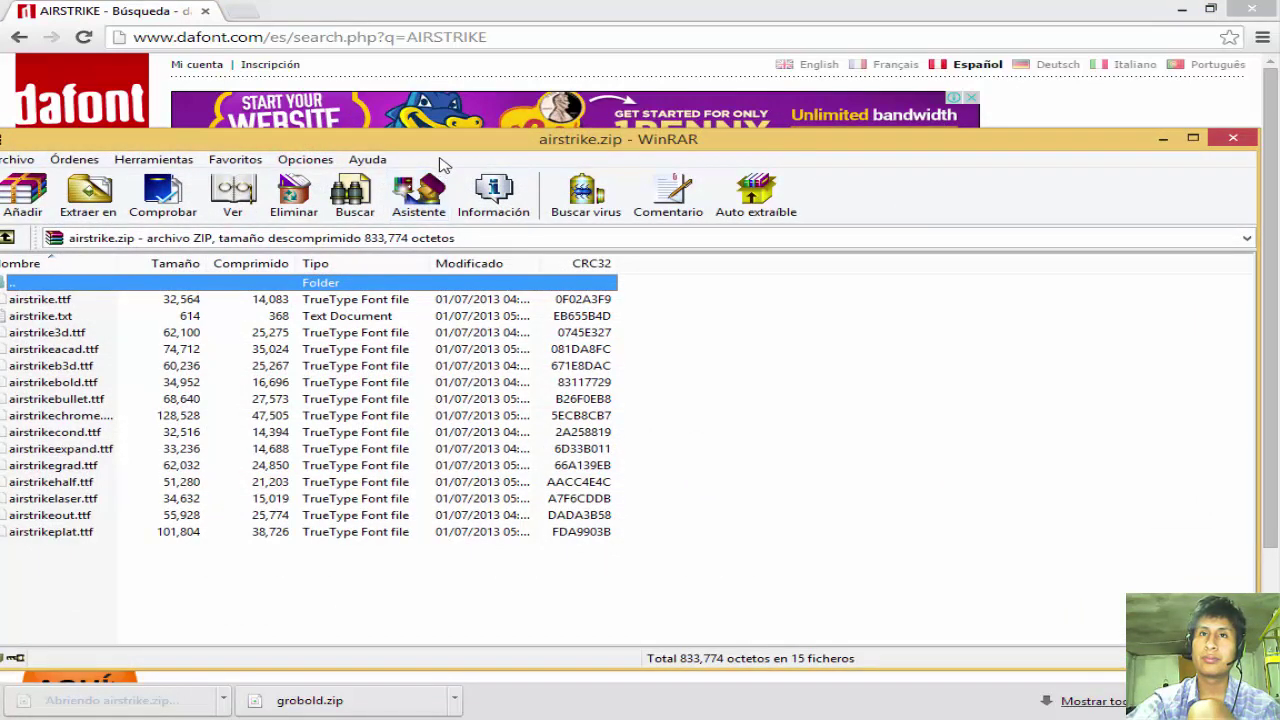
{"action": "left_click", "coordinate": [341, 377]}
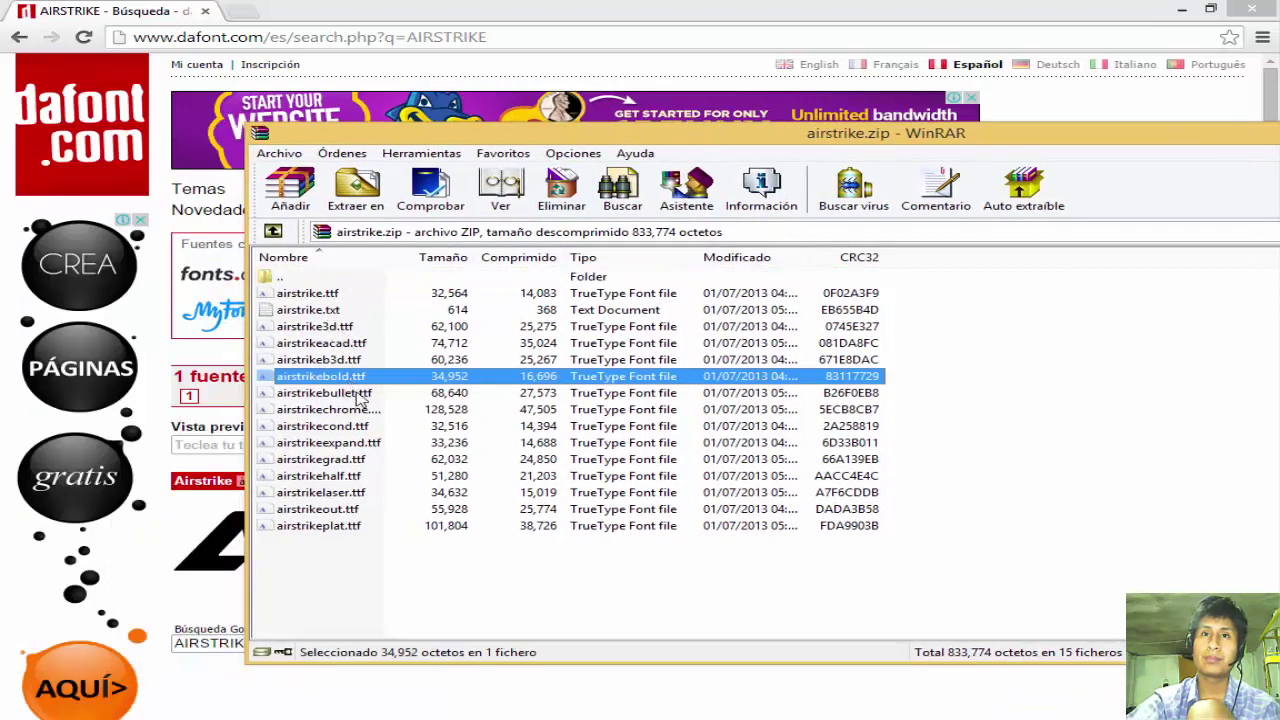
{"action": "double_click", "coordinate": [350, 377]}
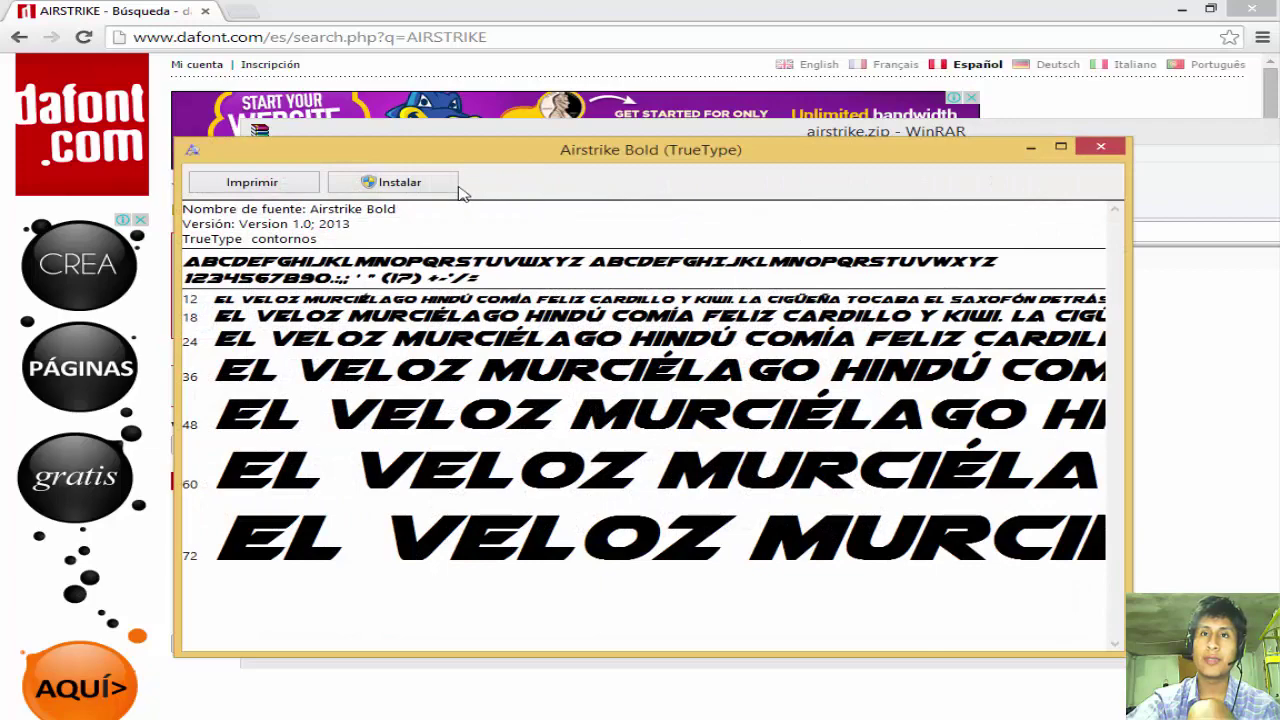
{"action": "left_click", "coordinate": [408, 190]}
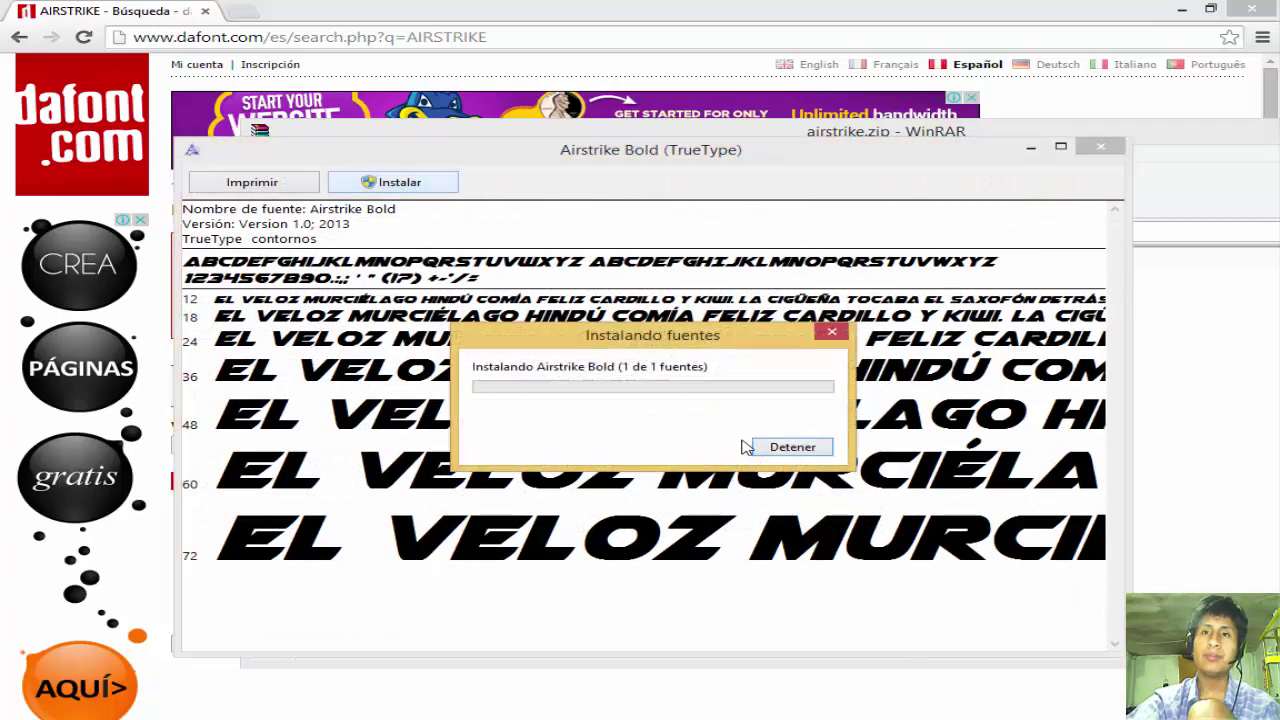
{"action": "left_click", "coordinate": [1100, 147]}
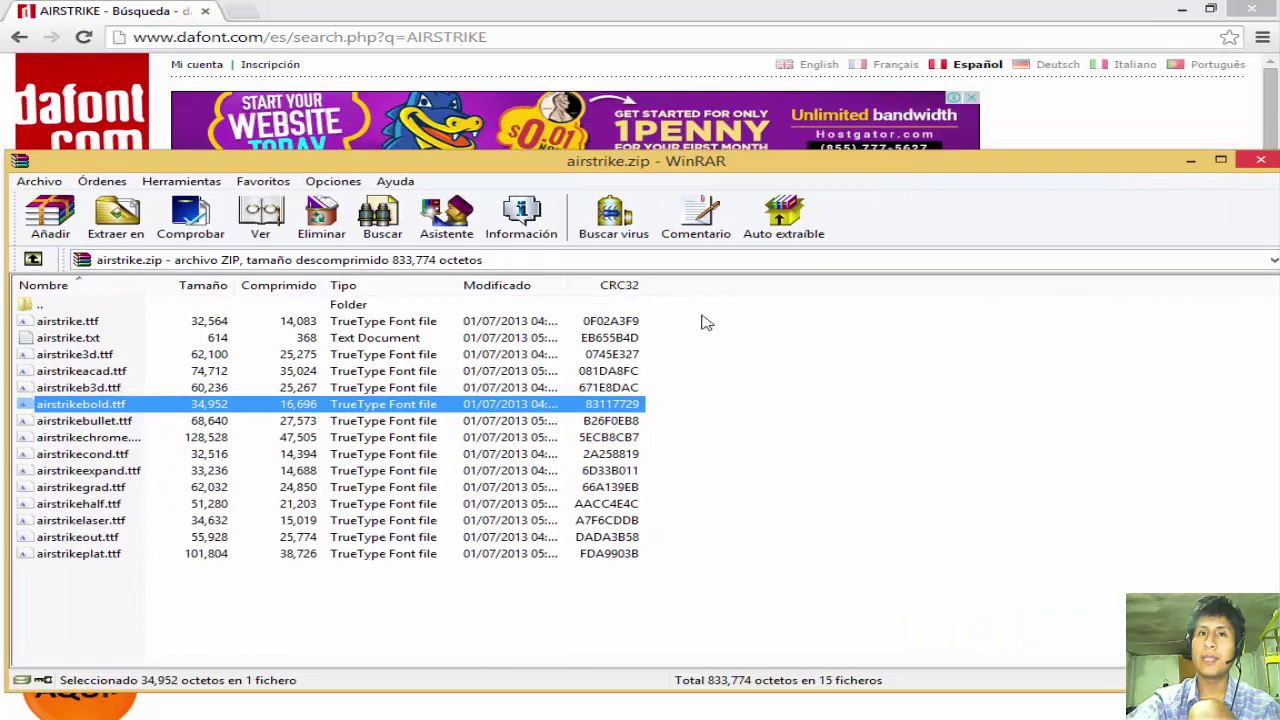
{"action": "left_click", "coordinate": [155, 456]}
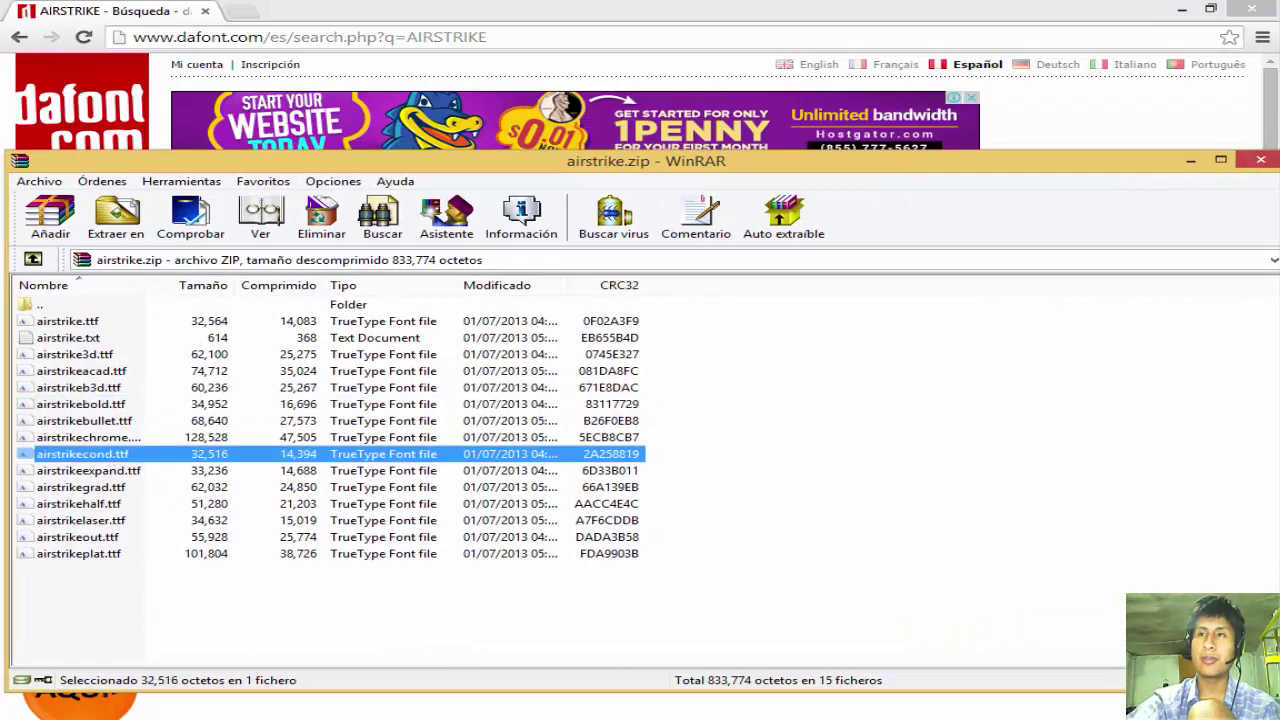
Close the airstrike.zip archive and the browser, switch back to Photoshop and dismiss the program compatibility assistant.
{"action": "left_click", "coordinate": [1261, 160]}
{"action": "left_click", "coordinate": [1252, 9]}
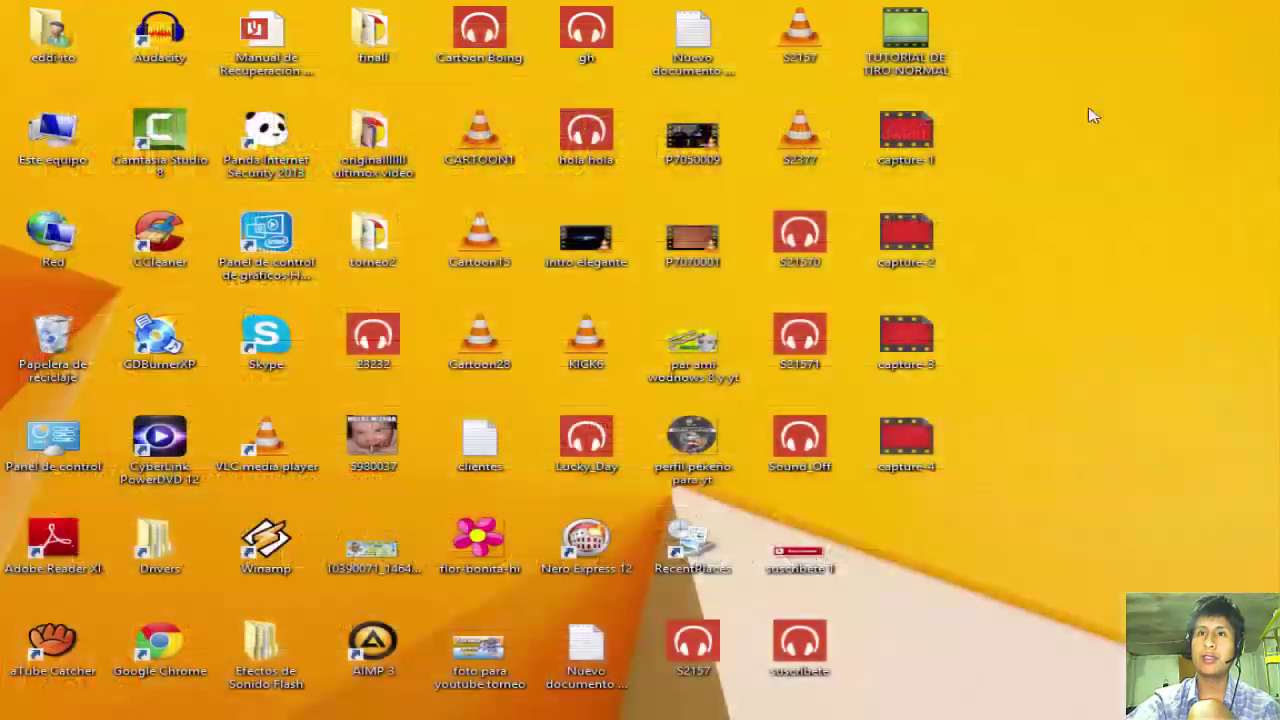
{"action": "key", "text": "alt+Tab"}
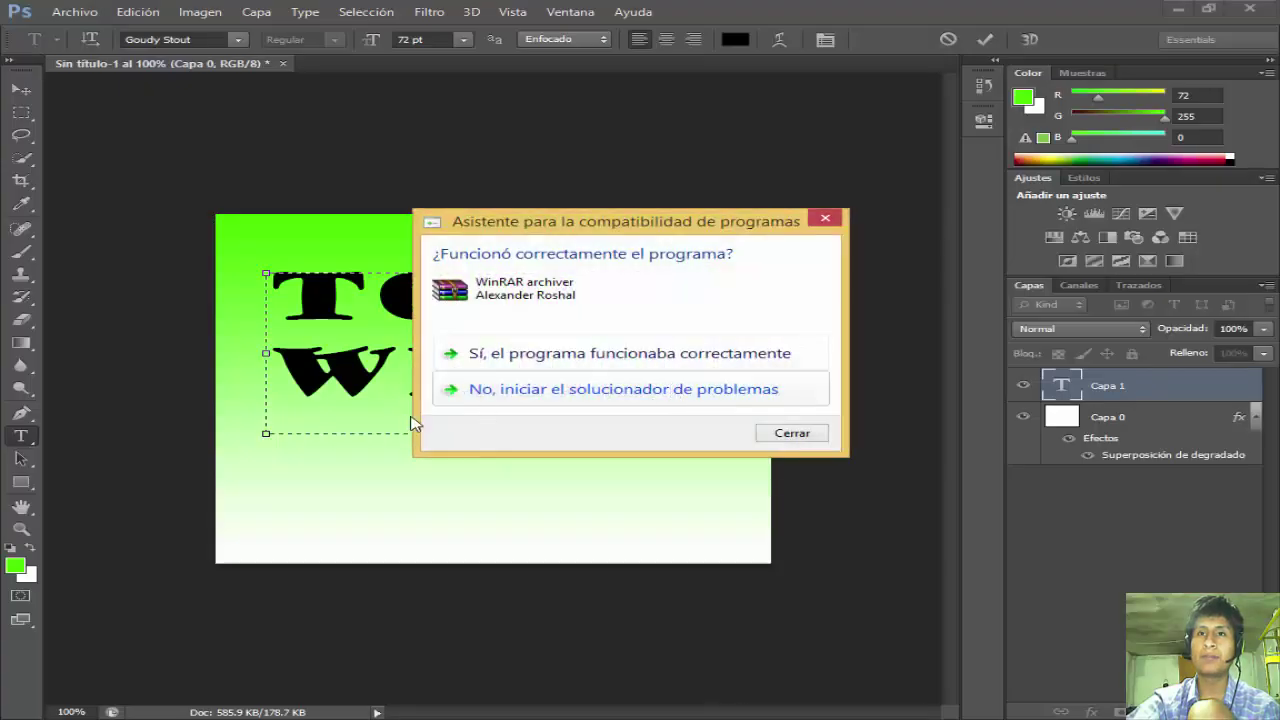
{"action": "left_click", "coordinate": [792, 433]}
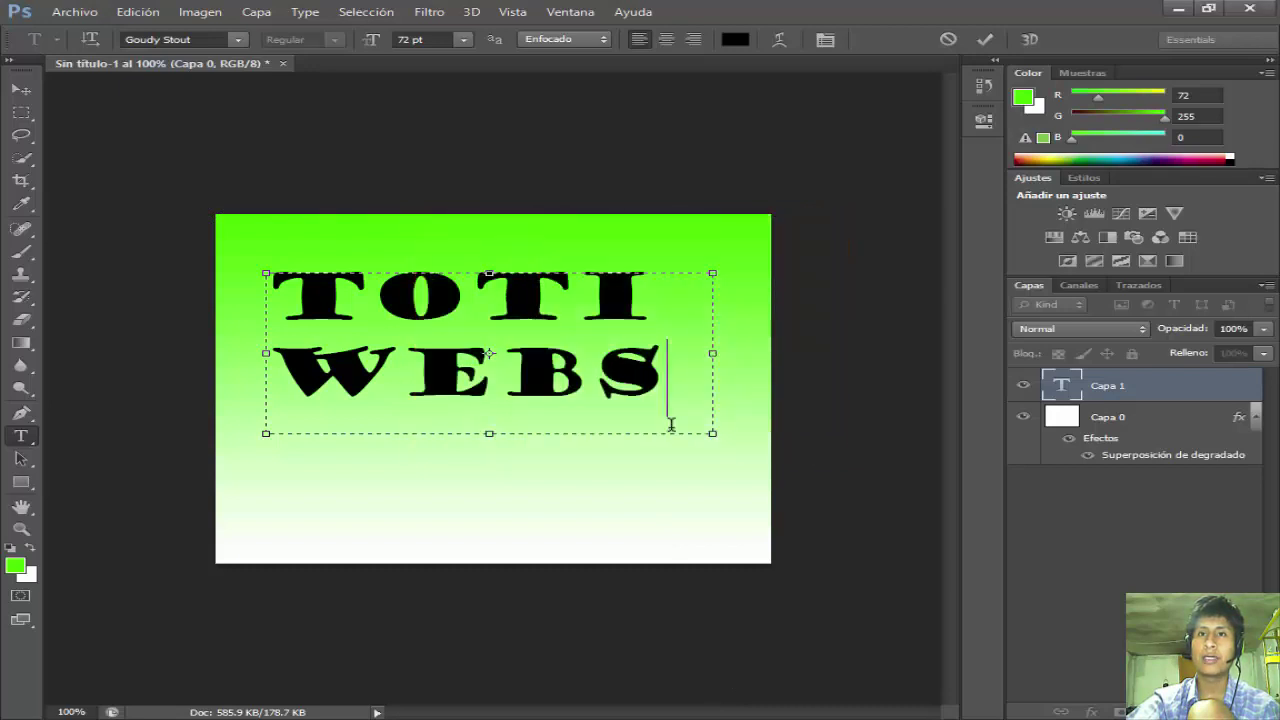
Change the font of the whole Toti Webs text to GROBOLD.
{"action": "key", "text": "ctrl+a"}
{"action": "left_click", "coordinate": [237, 40]}
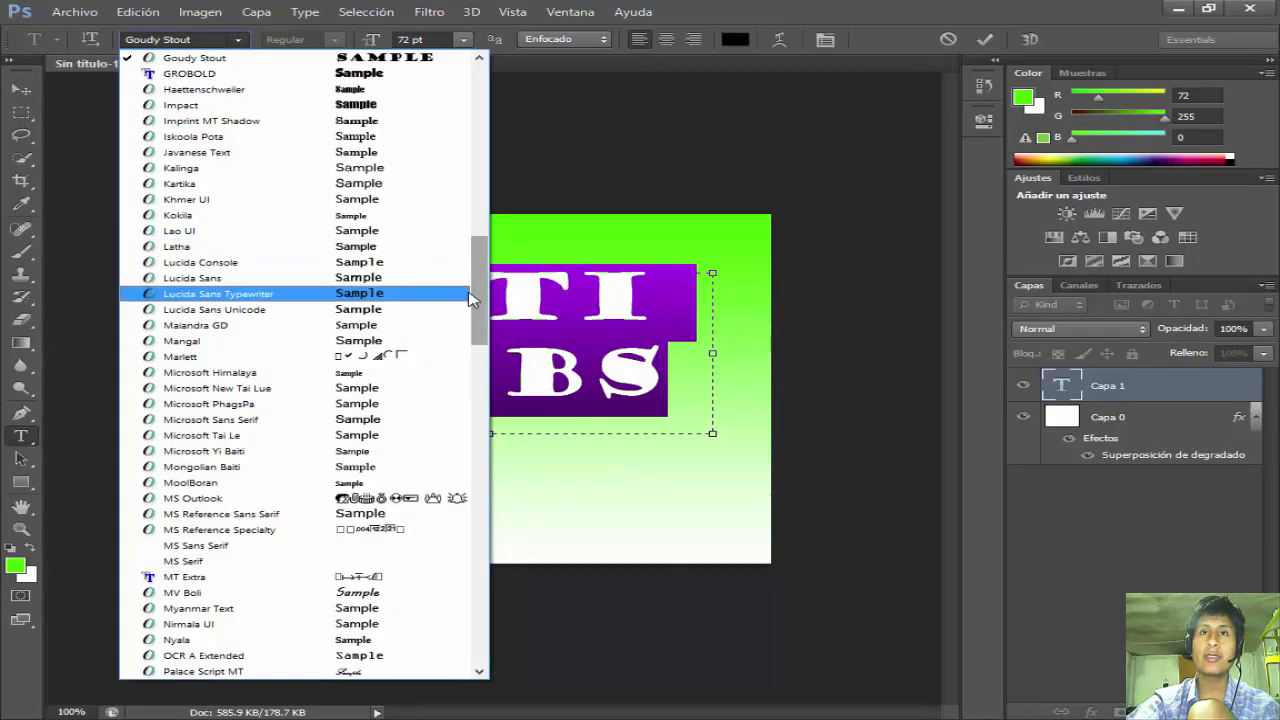
{"action": "scroll", "coordinate": [479, 290], "scroll_direction": "up", "scroll_amount": 5}
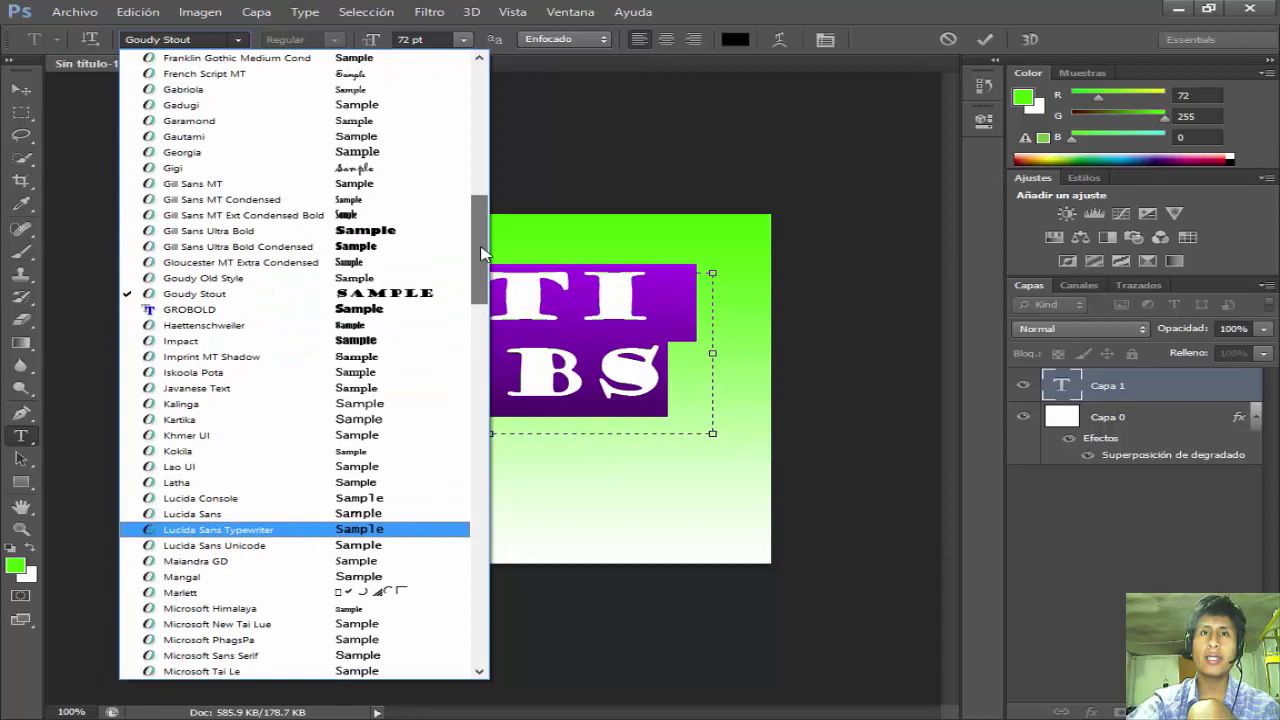
{"action": "left_click", "coordinate": [258, 306]}
{"action": "left_click", "coordinate": [495, 320]}
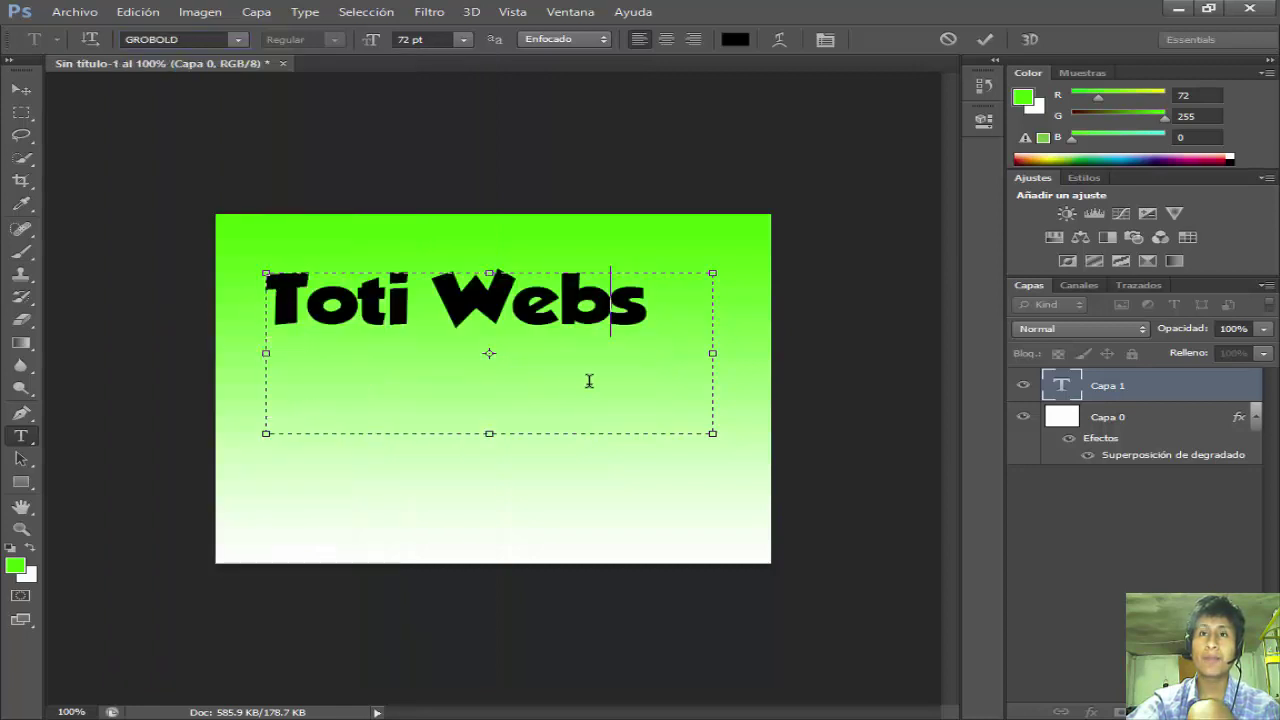
{"action": "key", "text": "ctrl+a"}
{"action": "left_click", "coordinate": [629, 349]}
{"action": "left_click_drag", "start_coordinate": [641, 304], "coordinate": [249, 312]}
{"action": "left_click", "coordinate": [543, 371]}
{"action": "left_click", "coordinate": [563, 416]}
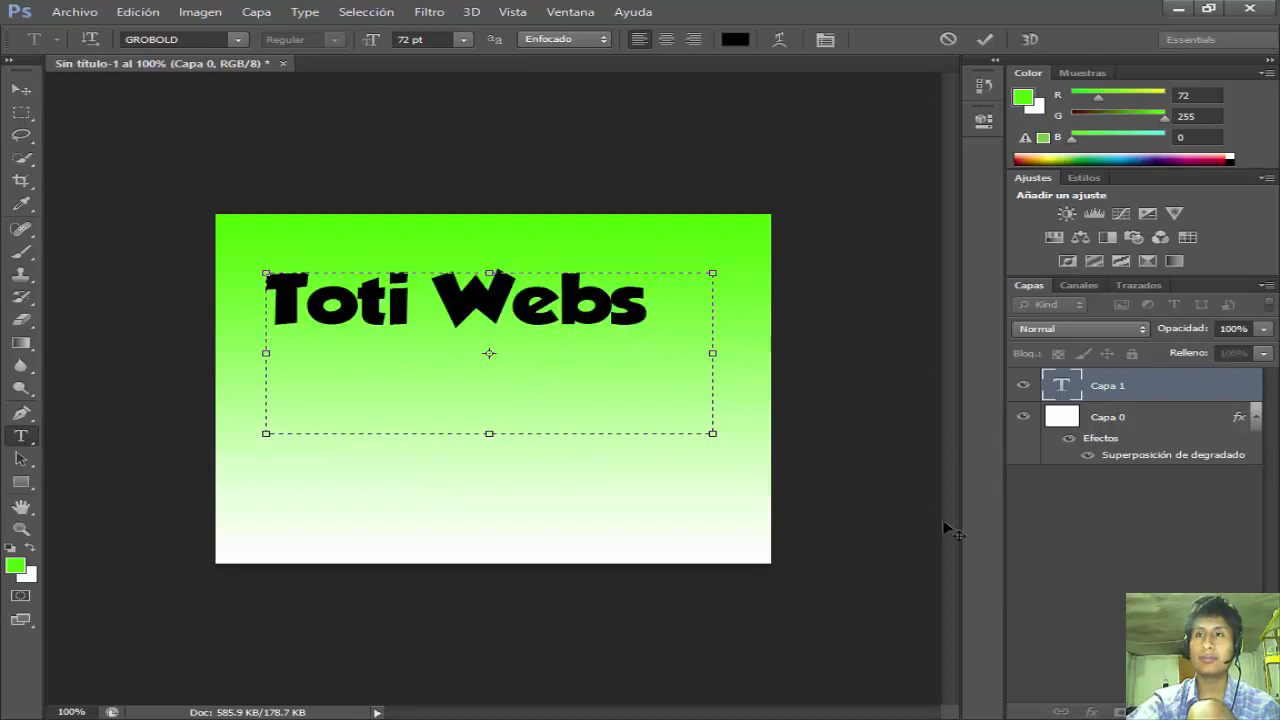
Commit the text edit and select the Toti Webs text layer.
{"action": "left_click", "coordinate": [1112, 416]}
{"action": "left_click", "coordinate": [1040, 490]}
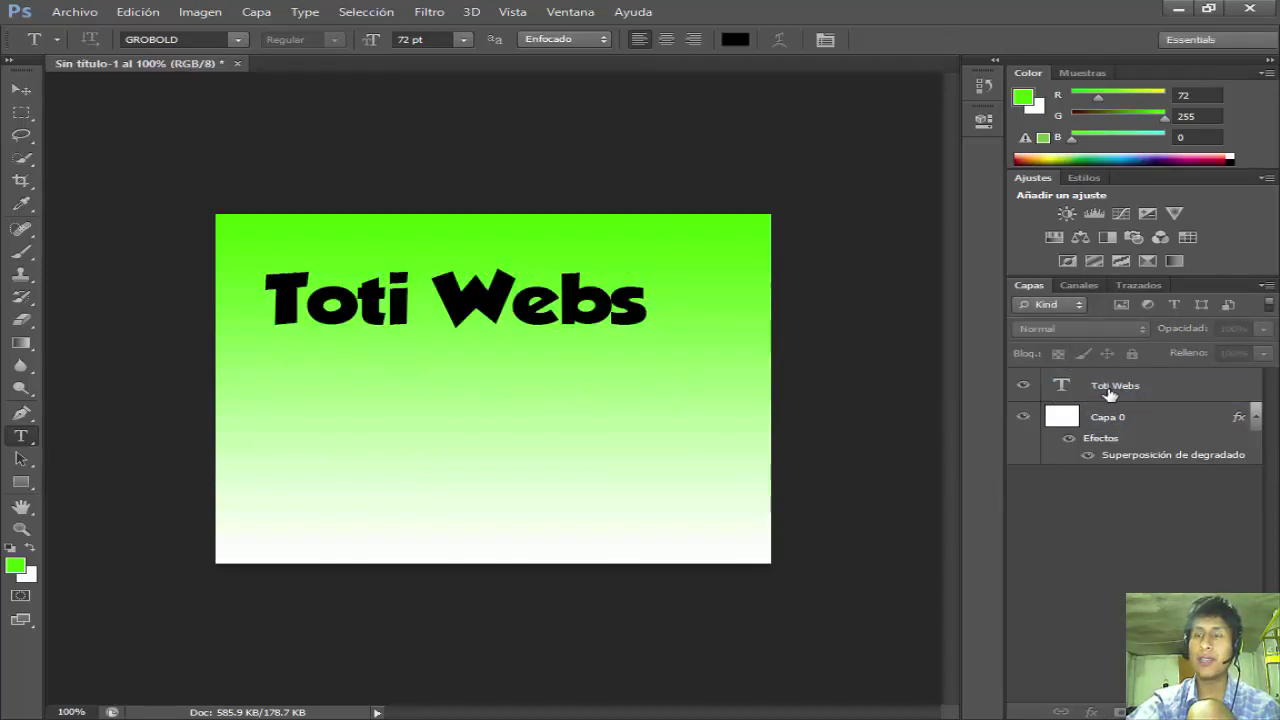
{"action": "left_click", "coordinate": [1105, 388]}
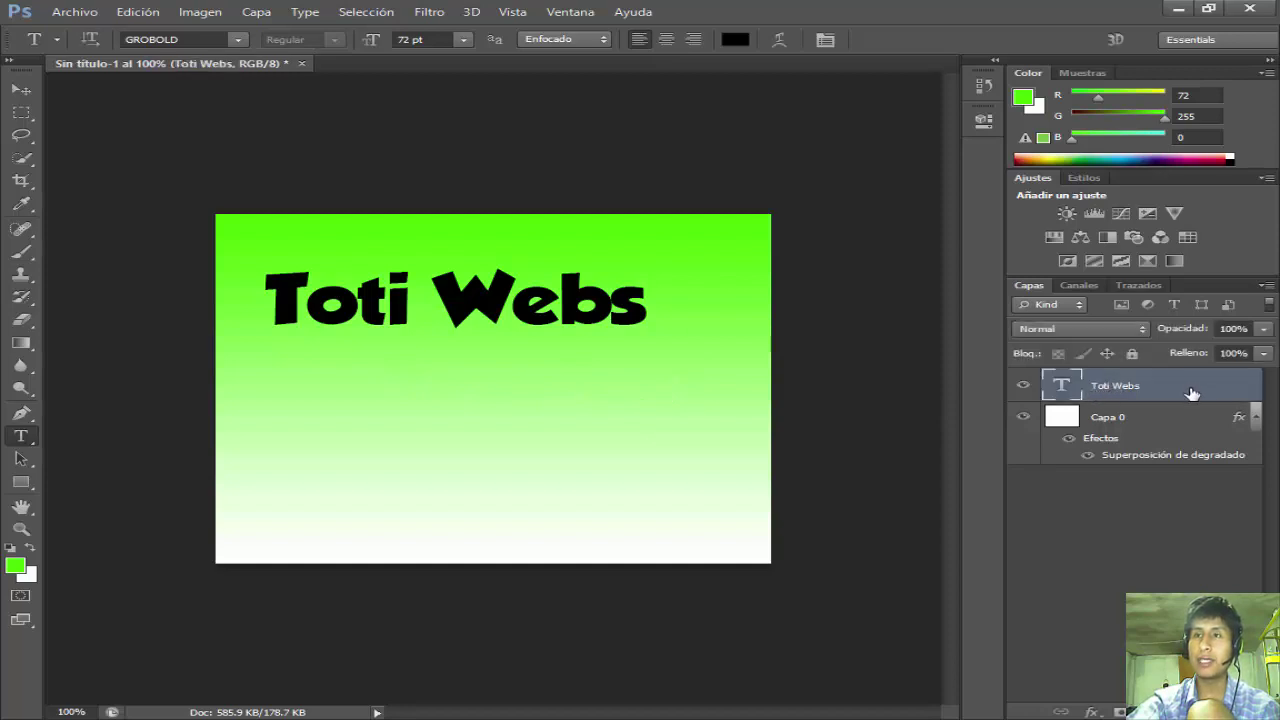
Open the Toti Webs layer's style settings and enable the Stroke effect.
{"action": "double_click", "coordinate": [1252, 390]}
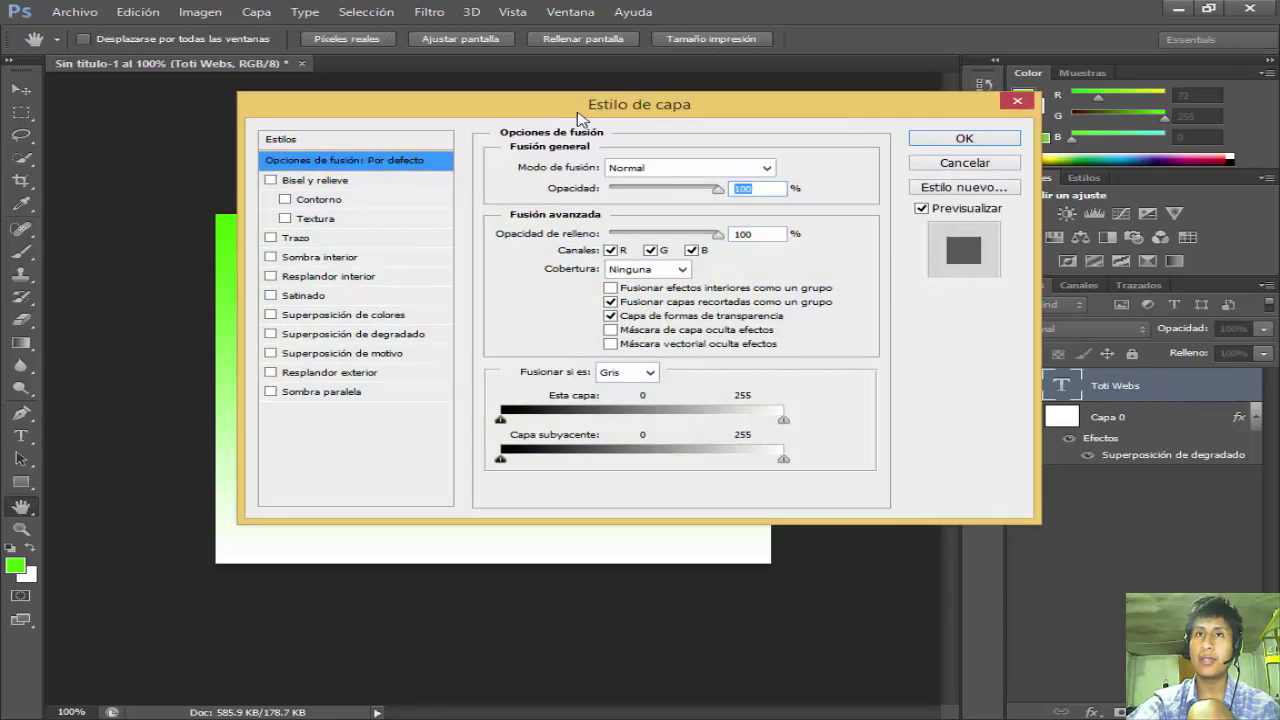
{"action": "left_click_drag", "start_coordinate": [586, 118], "coordinate": [597, 331]}
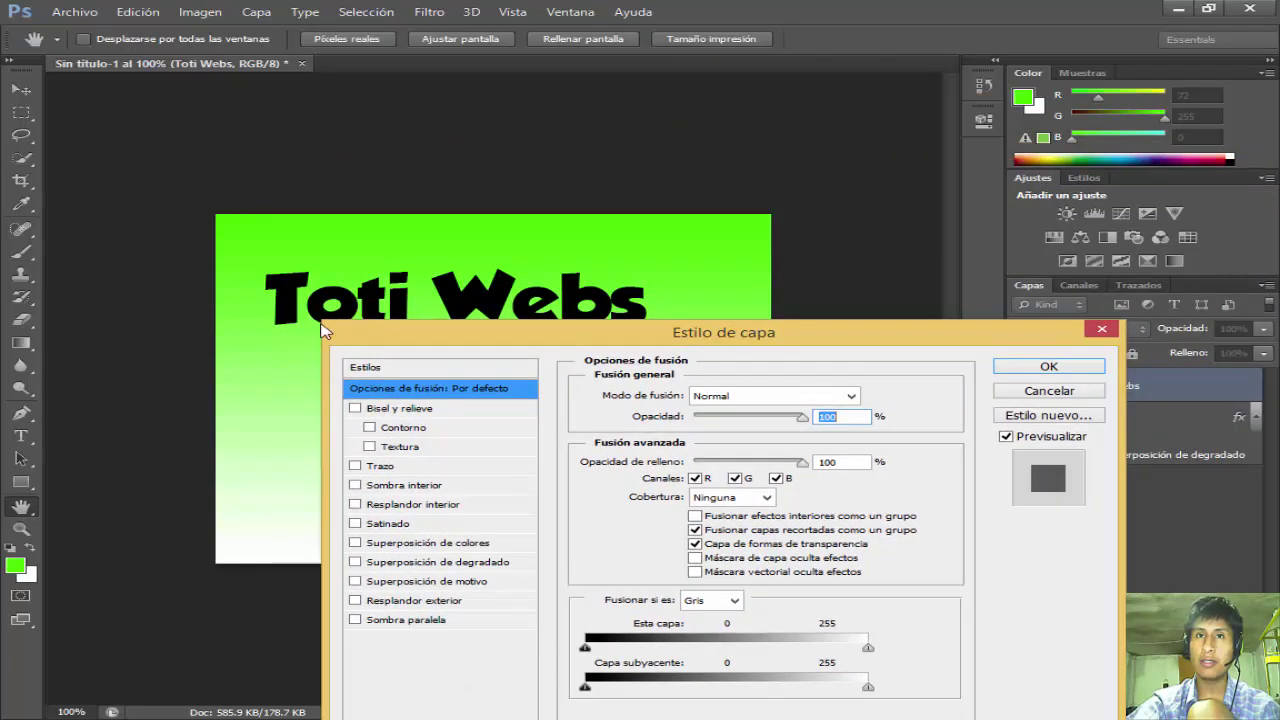
{"action": "left_click_drag", "start_coordinate": [444, 336], "coordinate": [489, 406]}
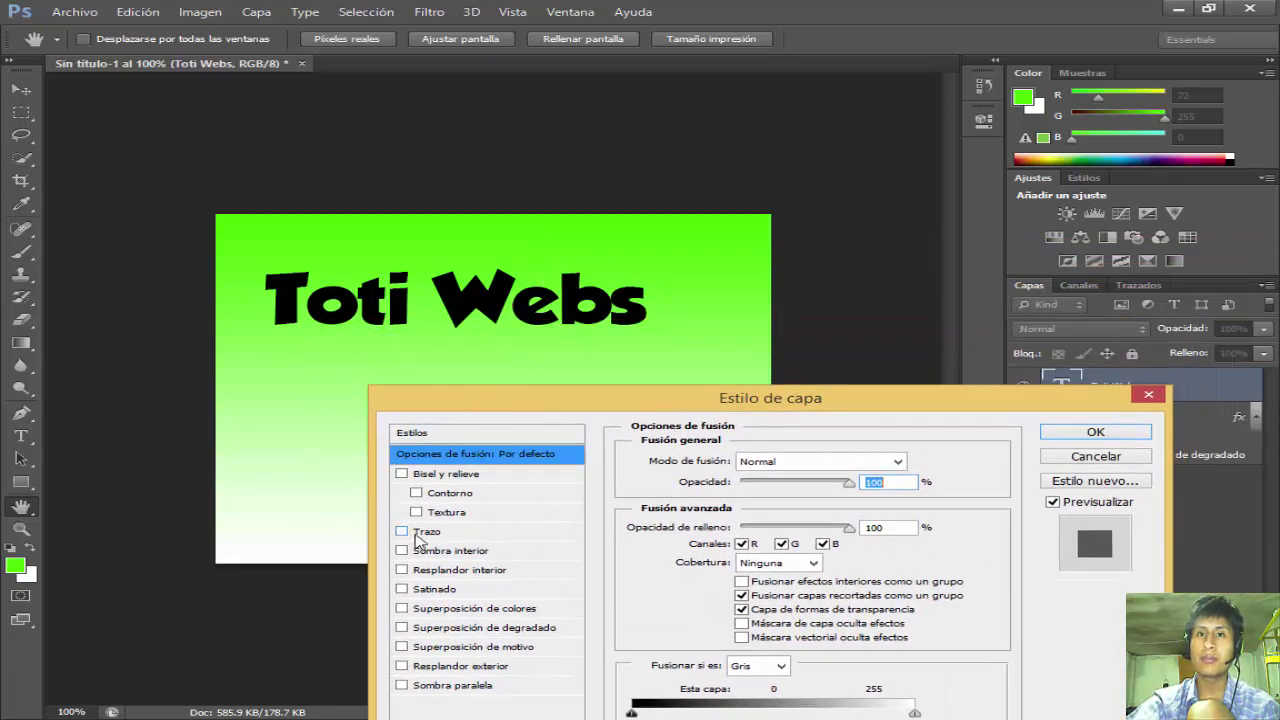
{"action": "left_click", "coordinate": [418, 535]}
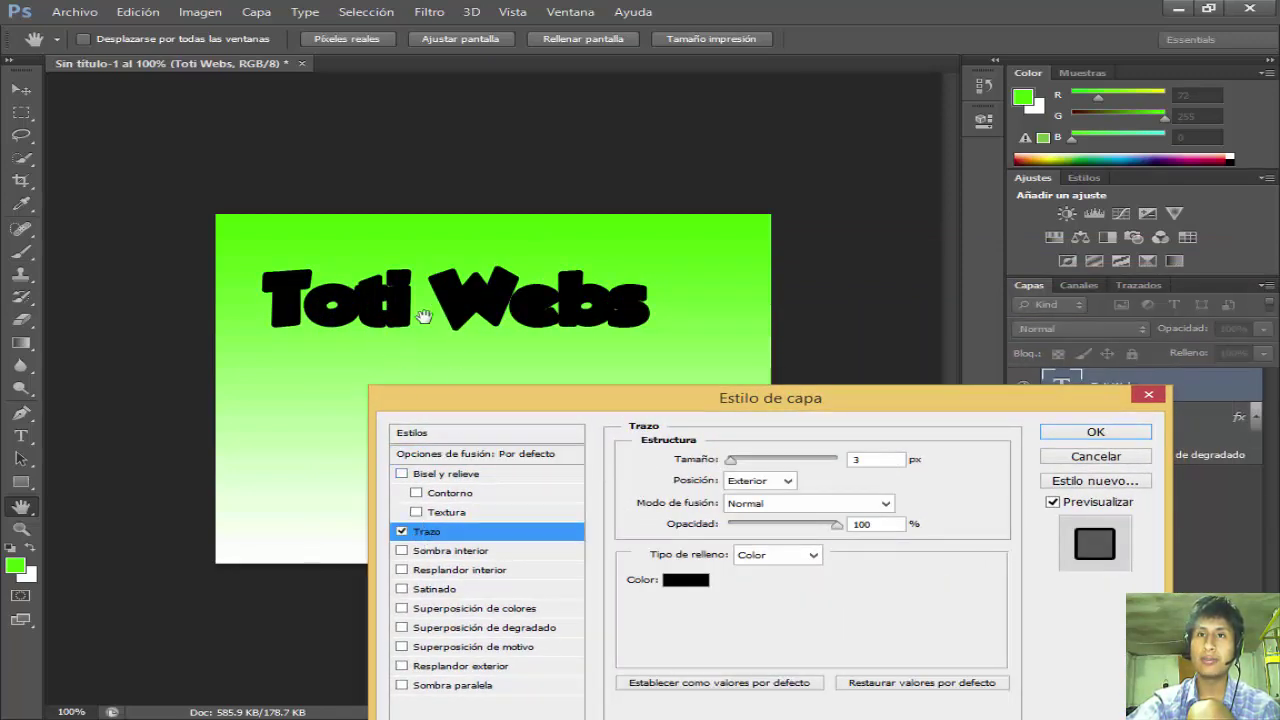
Set the stroke colour to white (ffffff) and its size to 2 px.
{"action": "left_click", "coordinate": [685, 579]}
{"action": "left_click_drag", "start_coordinate": [600, 137], "coordinate": [690, 299]}
{"action": "left_click", "coordinate": [582, 447]}
{"action": "mouse_move", "coordinate": [582, 447]}
{"action": "left_mouse_down"}
{"action": "mouse_move", "coordinate": [686, 363]}
{"action": "mouse_move", "coordinate": [714, 357]}
{"action": "left_mouse_up"}
{"action": "left_click_drag", "start_coordinate": [730, 459], "coordinate": [736, 369]}
{"action": "mouse_move", "coordinate": [735, 528]}
{"action": "left_mouse_down"}
{"action": "mouse_move", "coordinate": [742, 570]}
{"action": "mouse_move", "coordinate": [730, 358]}
{"action": "left_mouse_up"}
{"action": "left_click", "coordinate": [428, 346]}
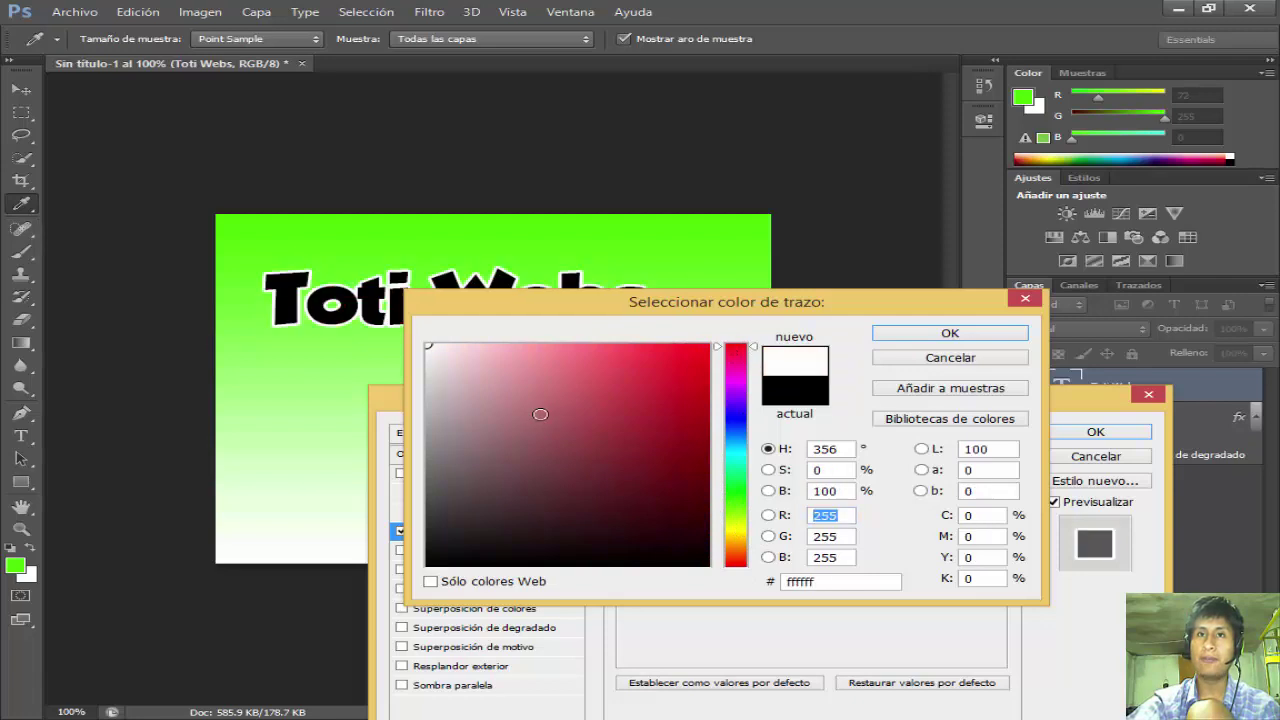
{"action": "left_click", "coordinate": [905, 333]}
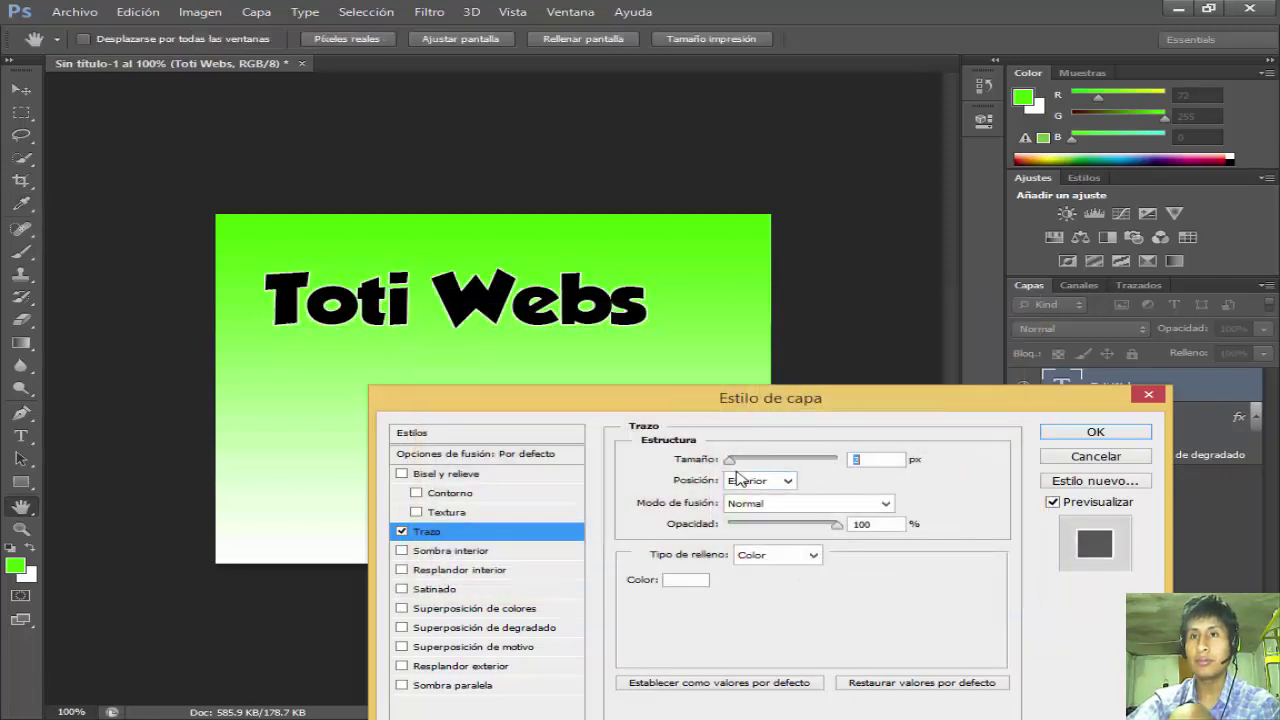
Add a Gradient Overlay to the Toti Webs text and open its gradient presets.
{"action": "left_click_drag", "start_coordinate": [650, 398], "coordinate": [857, 249]}
{"action": "left_click", "coordinate": [680, 483]}
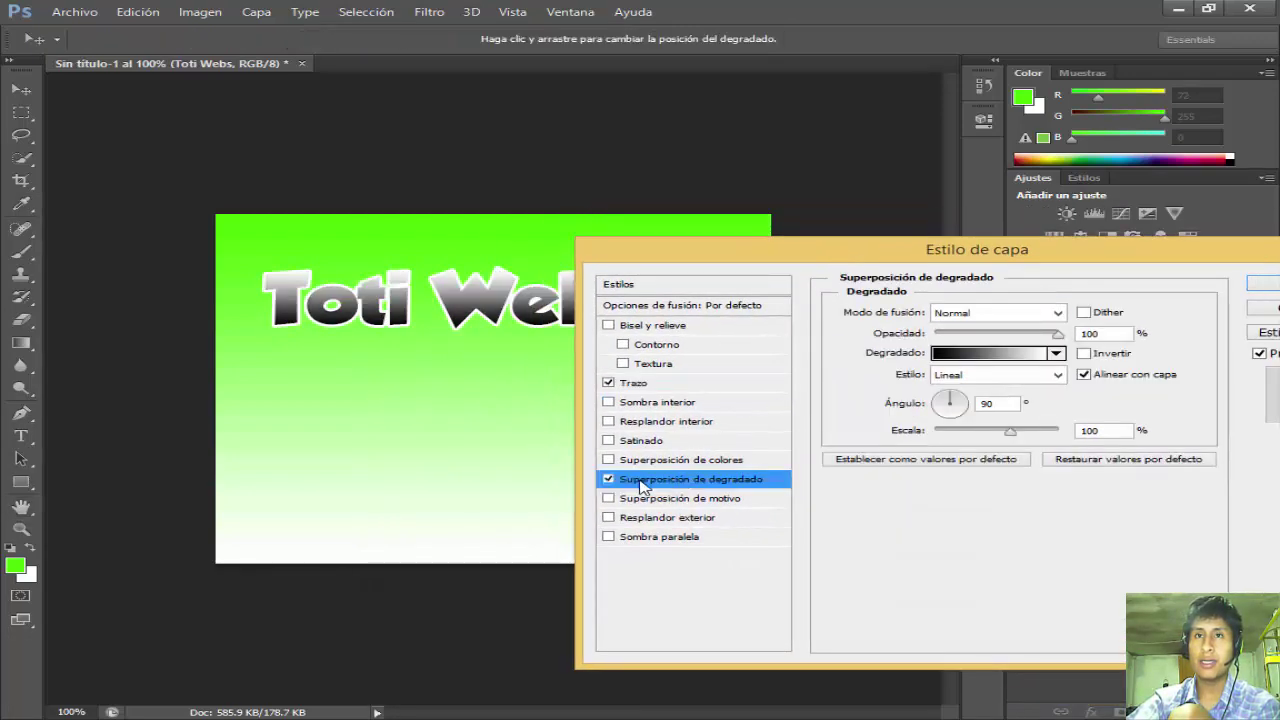
{"action": "left_click_drag", "start_coordinate": [818, 258], "coordinate": [771, 383]}
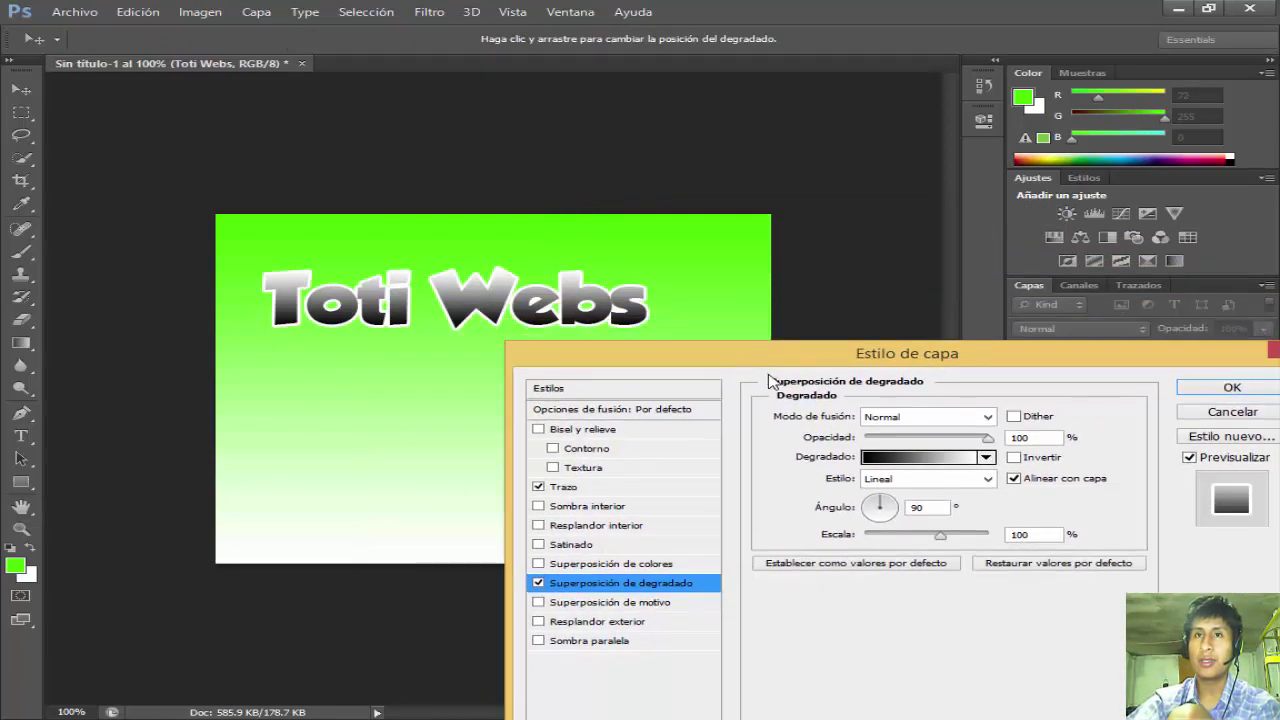
{"action": "left_click", "coordinate": [985, 457]}
Try several gradient presets on the text, including the green, red-green, blue-yellow and violet-green-orange ones.
{"action": "left_click", "coordinate": [817, 490]}
{"action": "left_click", "coordinate": [852, 495]}
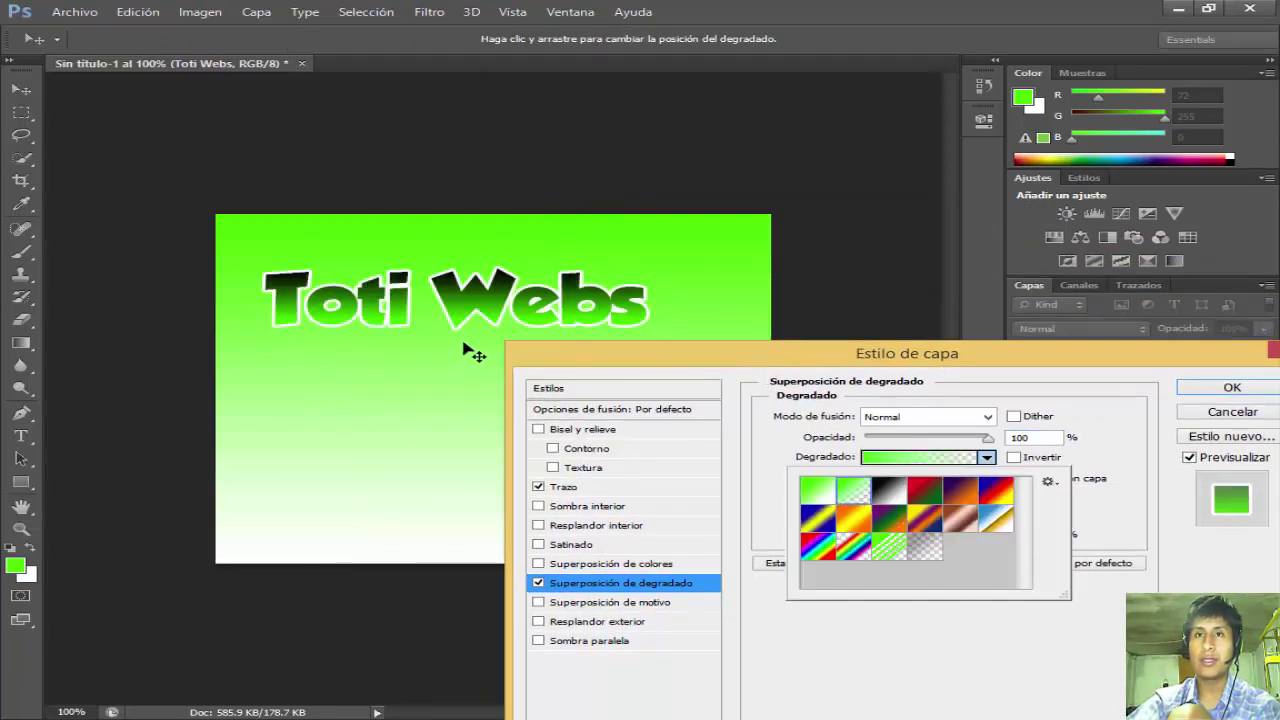
{"action": "left_click", "coordinate": [998, 492]}
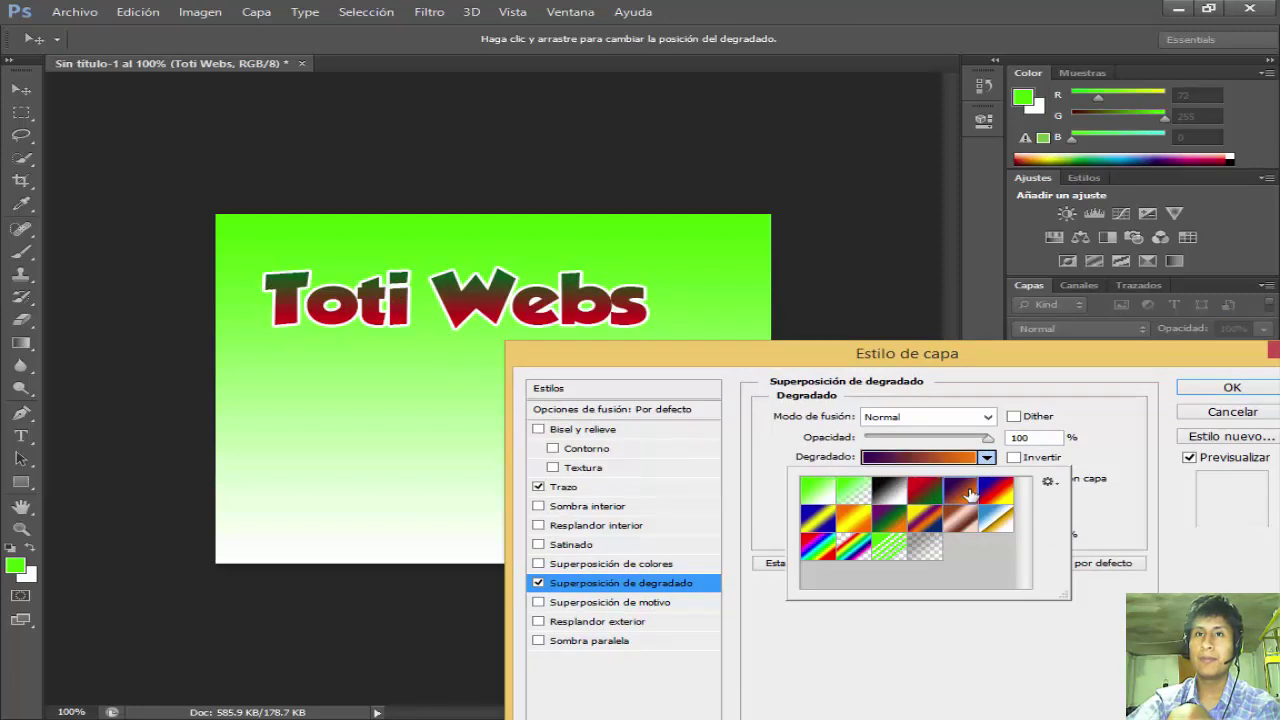
{"action": "left_click", "coordinate": [968, 500]}
{"action": "left_click", "coordinate": [896, 524]}
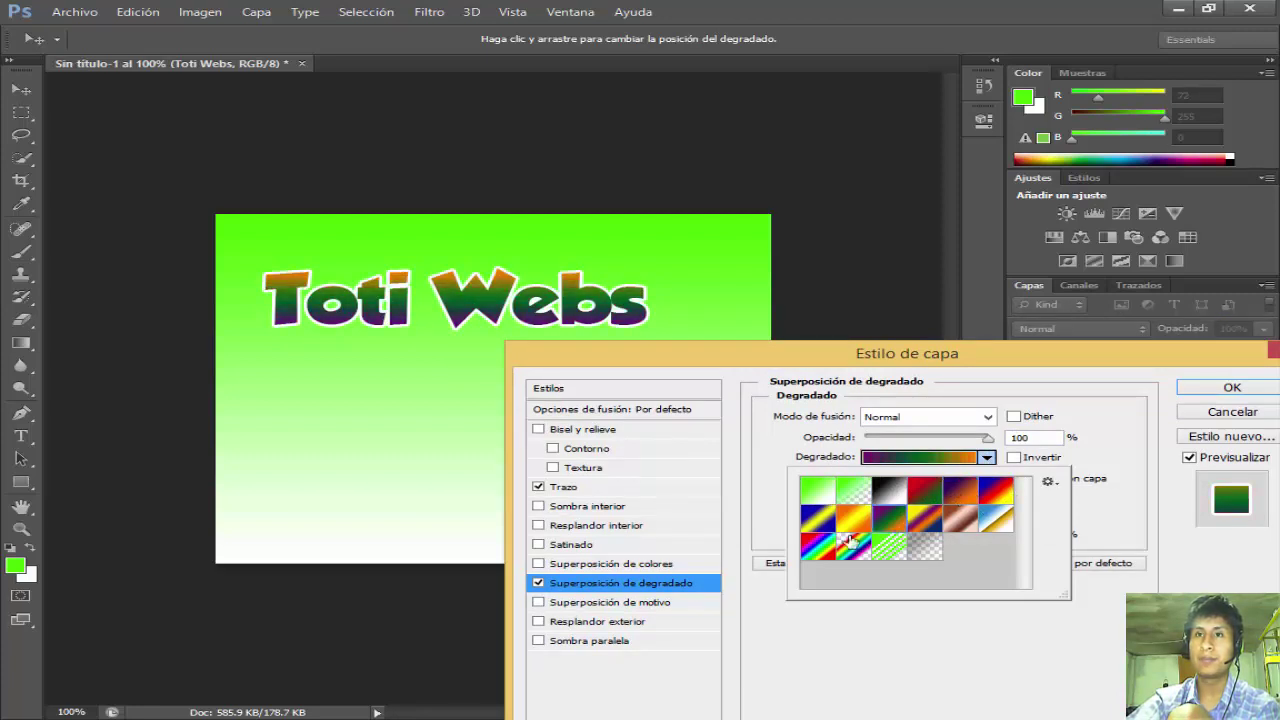
{"action": "left_click", "coordinate": [850, 545]}
{"action": "left_click", "coordinate": [858, 518]}
{"action": "left_click", "coordinate": [806, 522]}
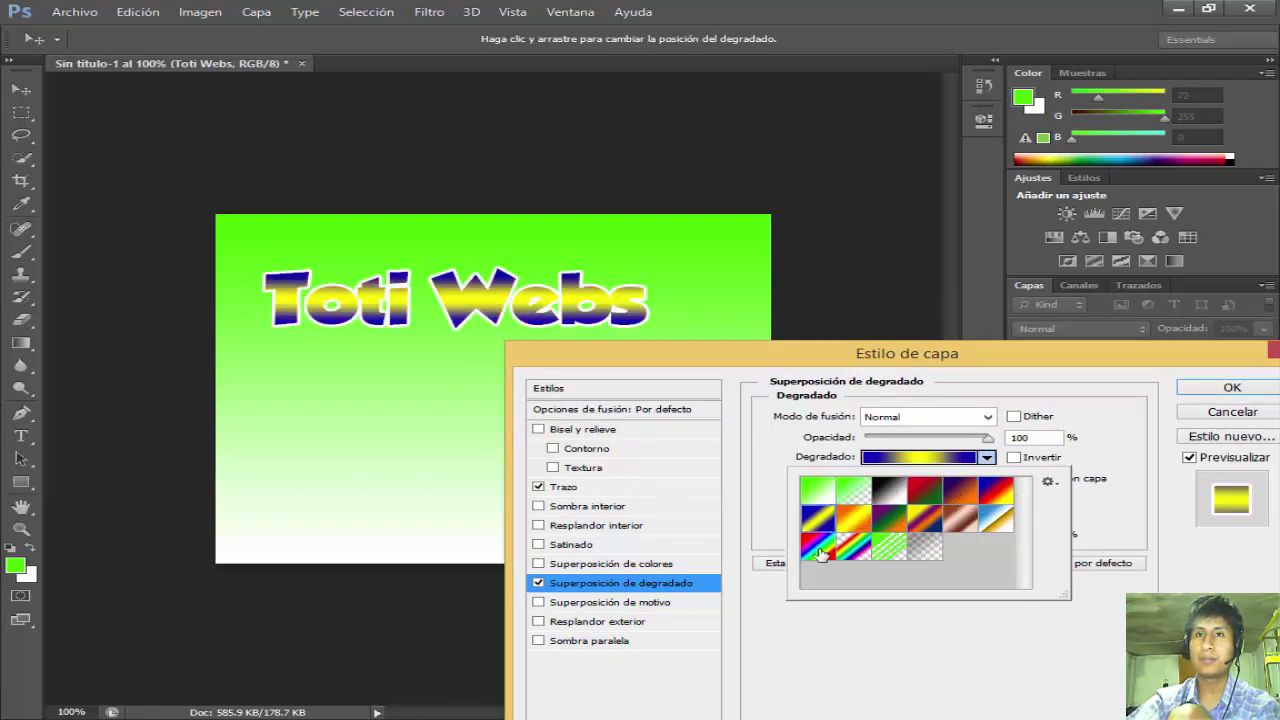
{"action": "left_click", "coordinate": [852, 545]}
{"action": "left_click", "coordinate": [893, 522]}
{"action": "left_click", "coordinate": [894, 496]}
{"action": "left_click", "coordinate": [889, 518]}
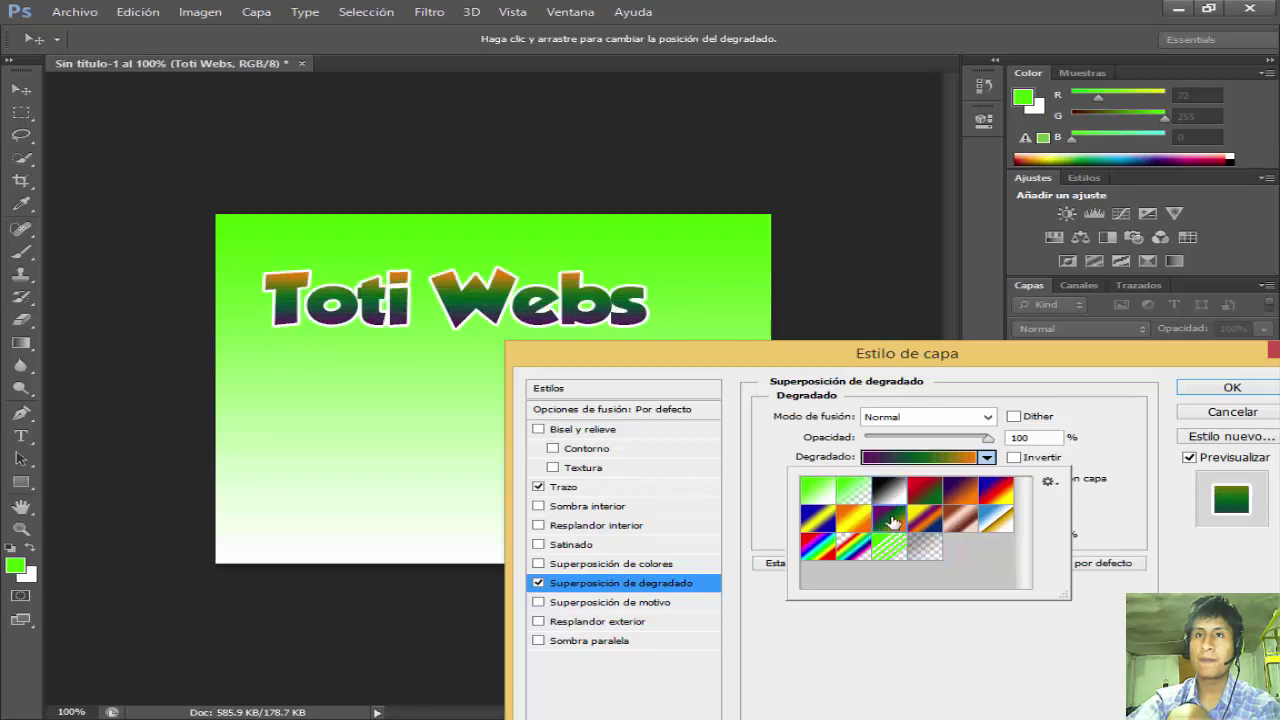
{"action": "left_click", "coordinate": [853, 518]}
{"action": "left_click", "coordinate": [925, 490]}
Apply the violet-to-orange gradient preset to the text and set the gradient scale to 79%.
{"action": "left_click", "coordinate": [963, 490]}
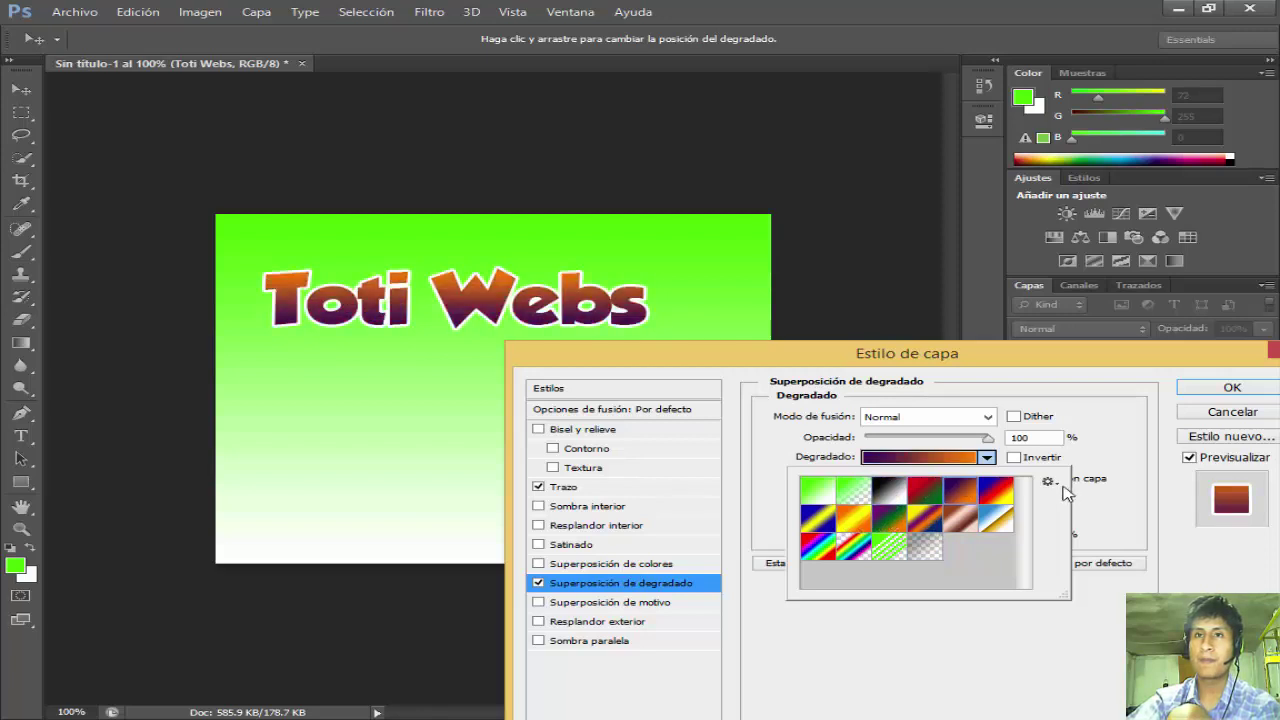
{"action": "left_click", "coordinate": [1066, 680]}
{"action": "left_click_drag", "start_coordinate": [987, 535], "coordinate": [919, 541]}
Enable a Drop Shadow on the text, switching it off and on again to compare the effect.
{"action": "left_click_drag", "start_coordinate": [1086, 358], "coordinate": [1066, 285]}
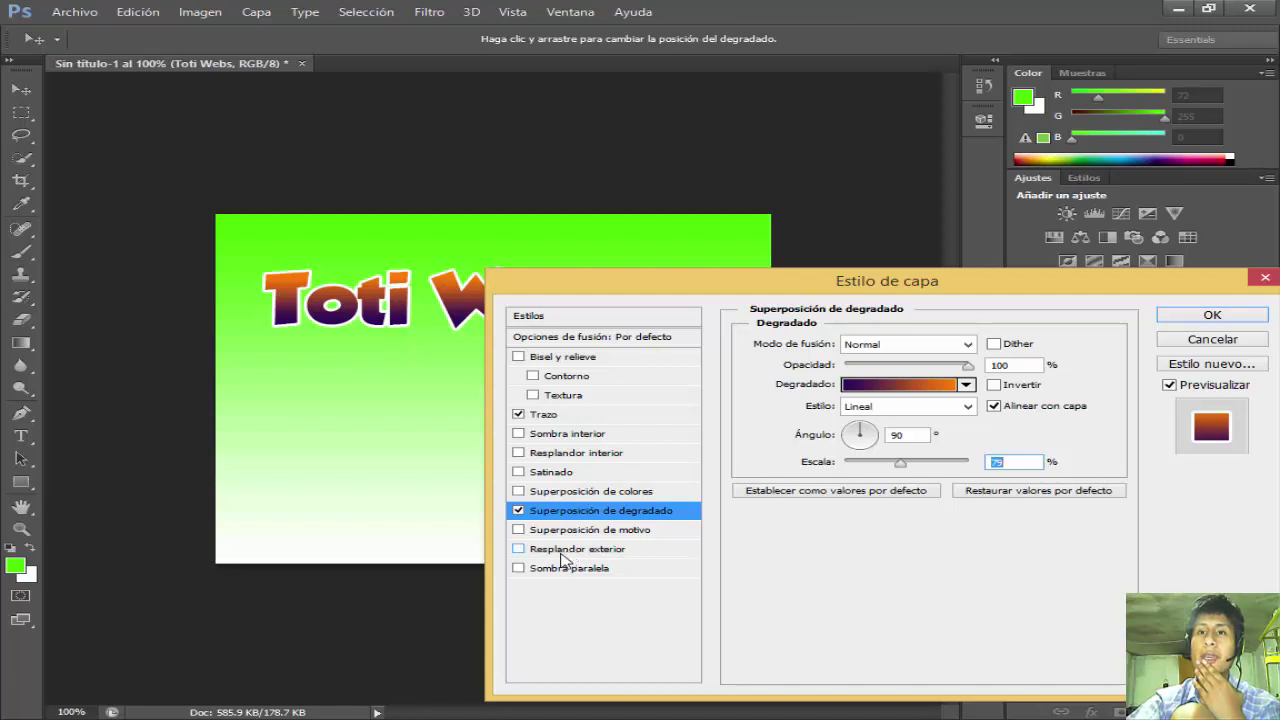
{"action": "left_click", "coordinate": [545, 575]}
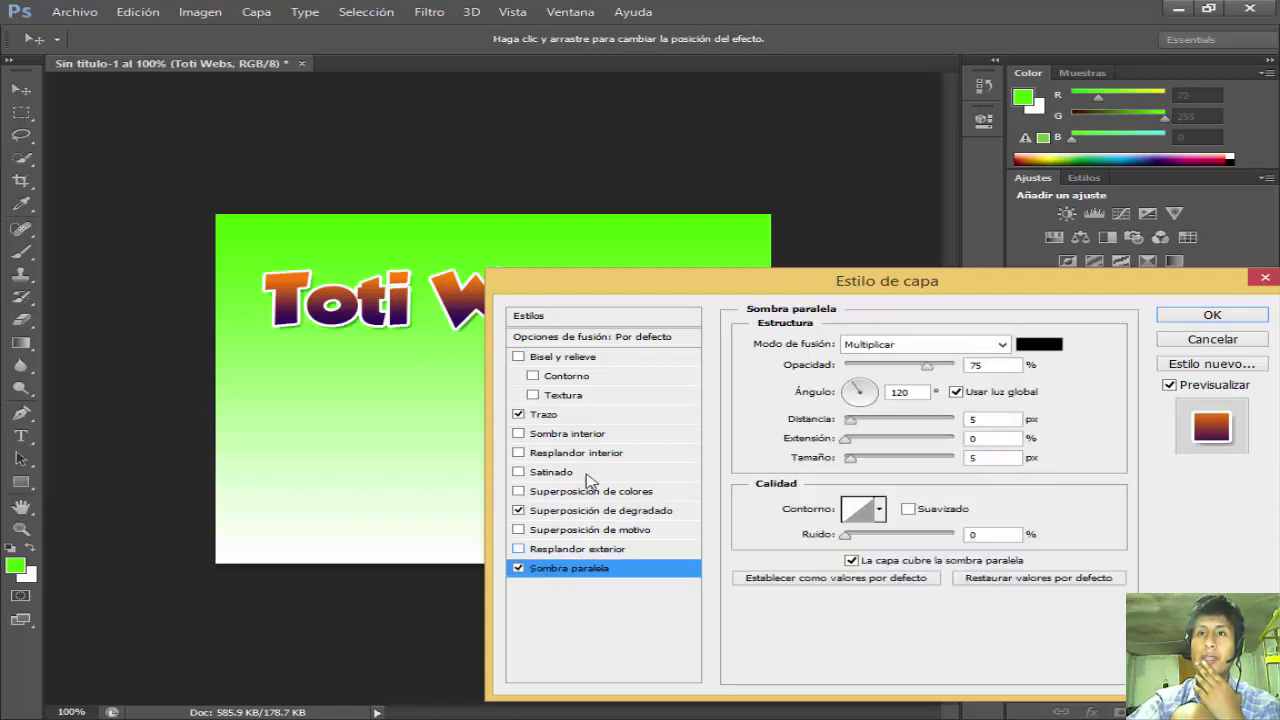
{"action": "left_click_drag", "start_coordinate": [625, 287], "coordinate": [717, 363]}
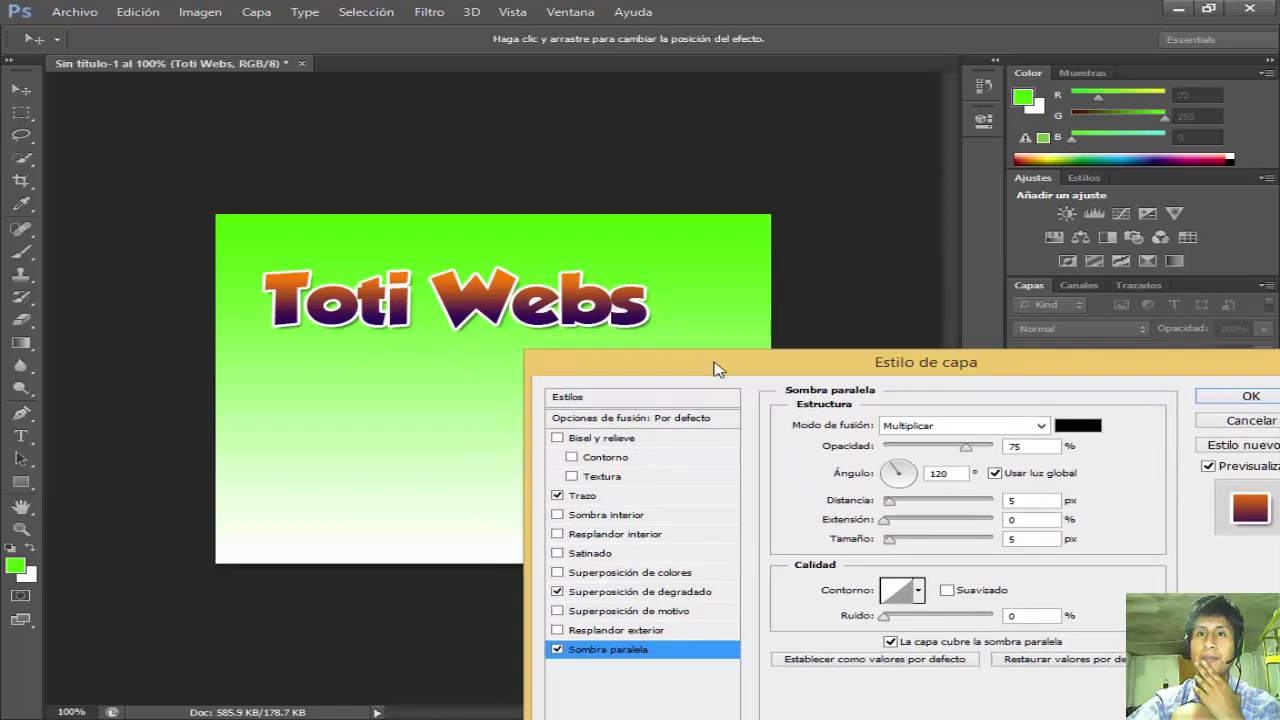
{"action": "left_click", "coordinate": [551, 656]}
{"action": "left_click", "coordinate": [551, 657]}
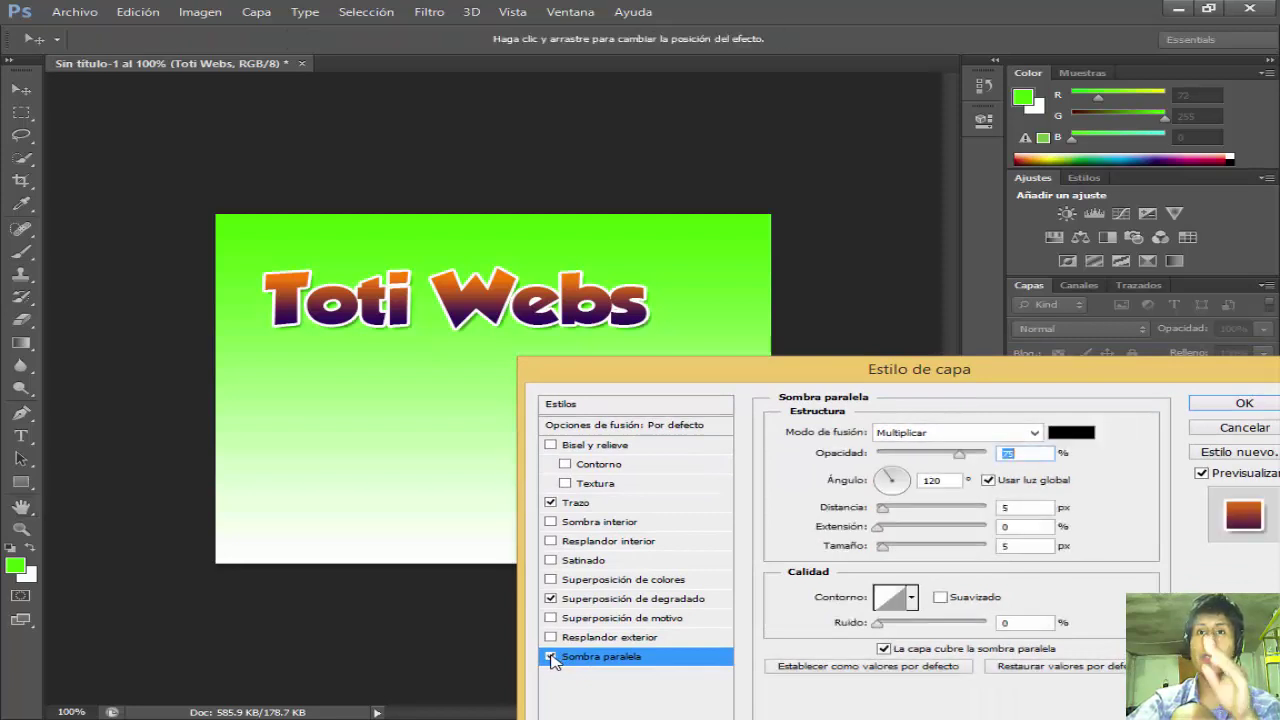
Set the drop shadow's opacity to 100%, distance to 9 px, spread to 50% and size to 7 px.
{"action": "left_click_drag", "start_coordinate": [977, 458], "coordinate": [1003, 452]}
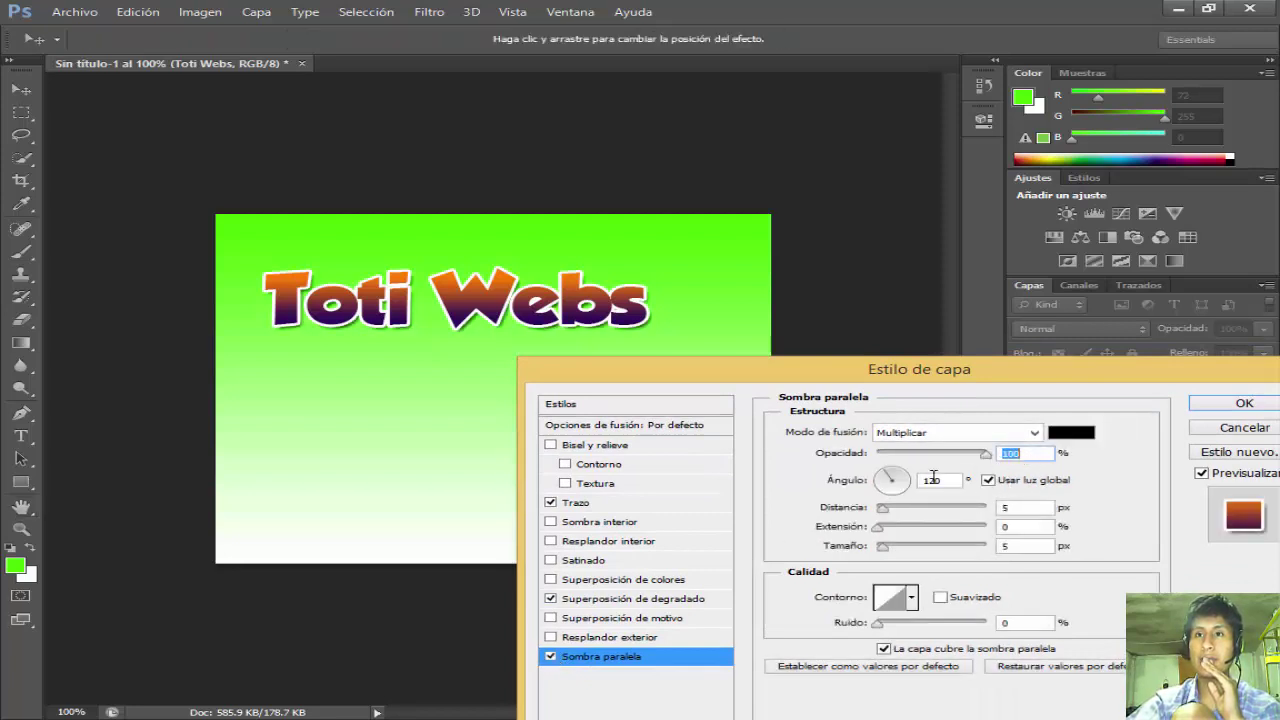
{"action": "left_click_drag", "start_coordinate": [887, 545], "coordinate": [936, 548]}
{"action": "left_click_drag", "start_coordinate": [886, 509], "coordinate": [886, 511]}
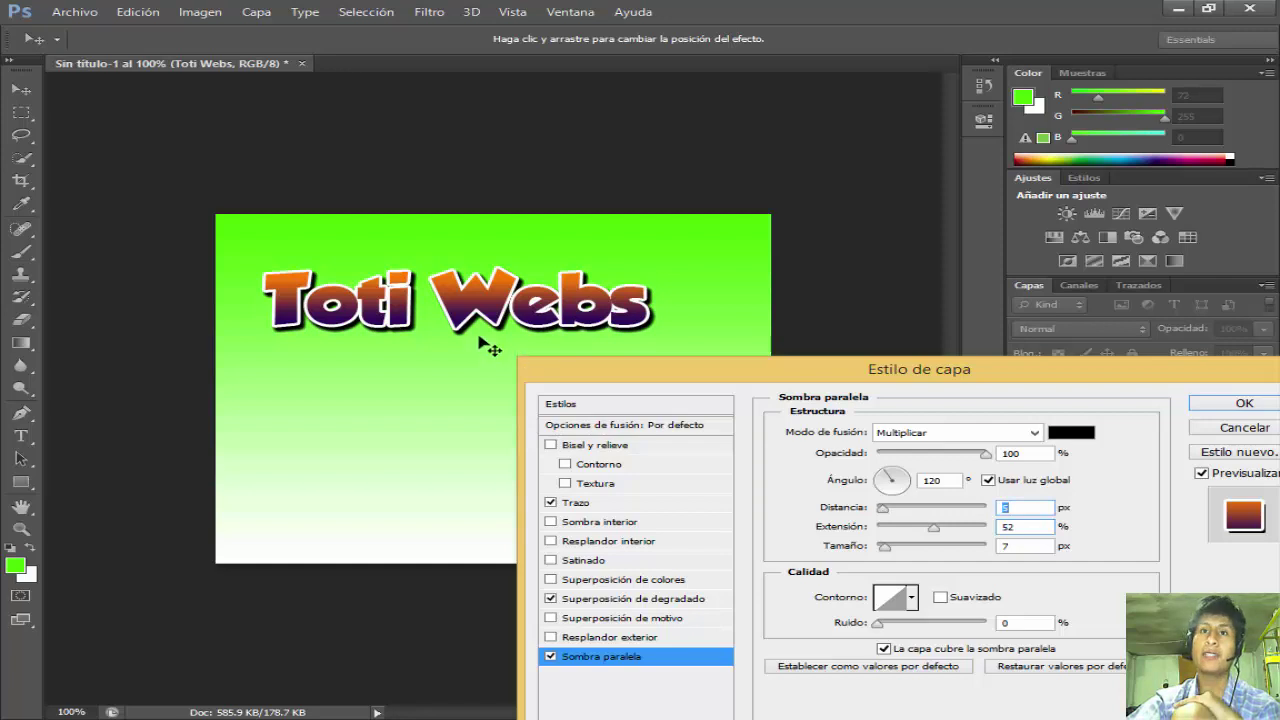
{"action": "left_click_drag", "start_coordinate": [716, 378], "coordinate": [672, 404]}
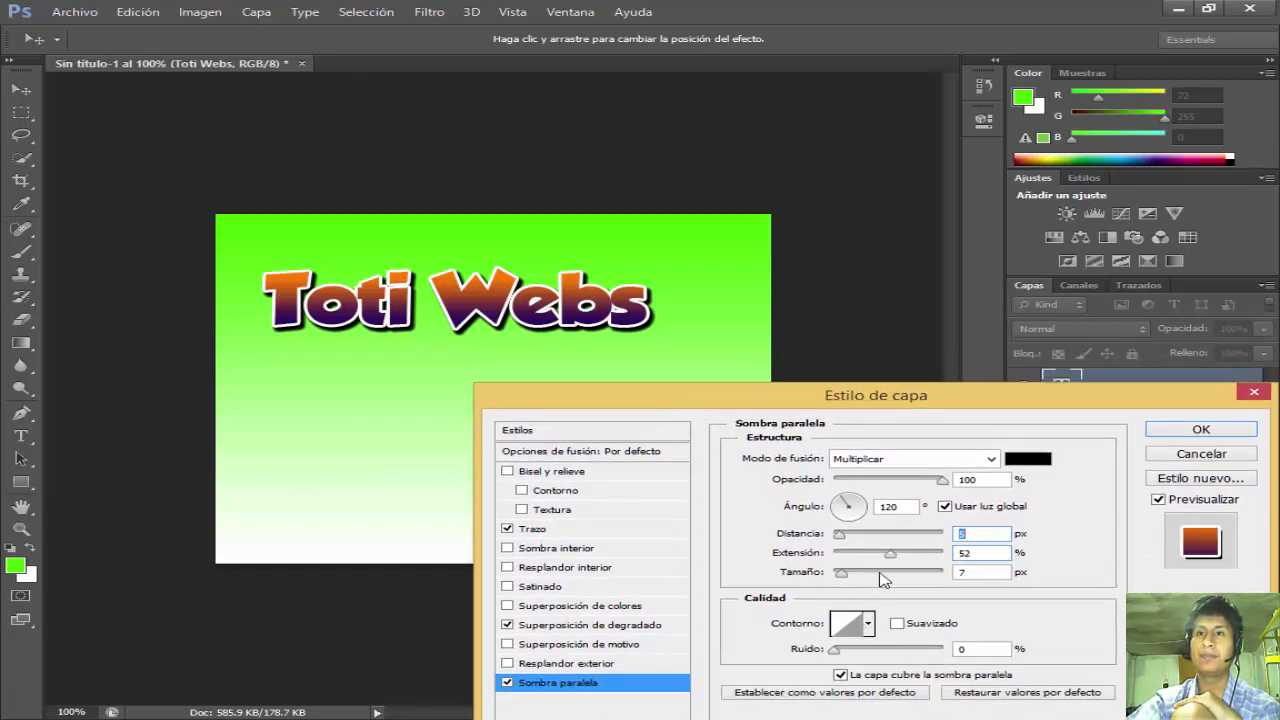
{"action": "left_click_drag", "start_coordinate": [894, 555], "coordinate": [889, 563]}
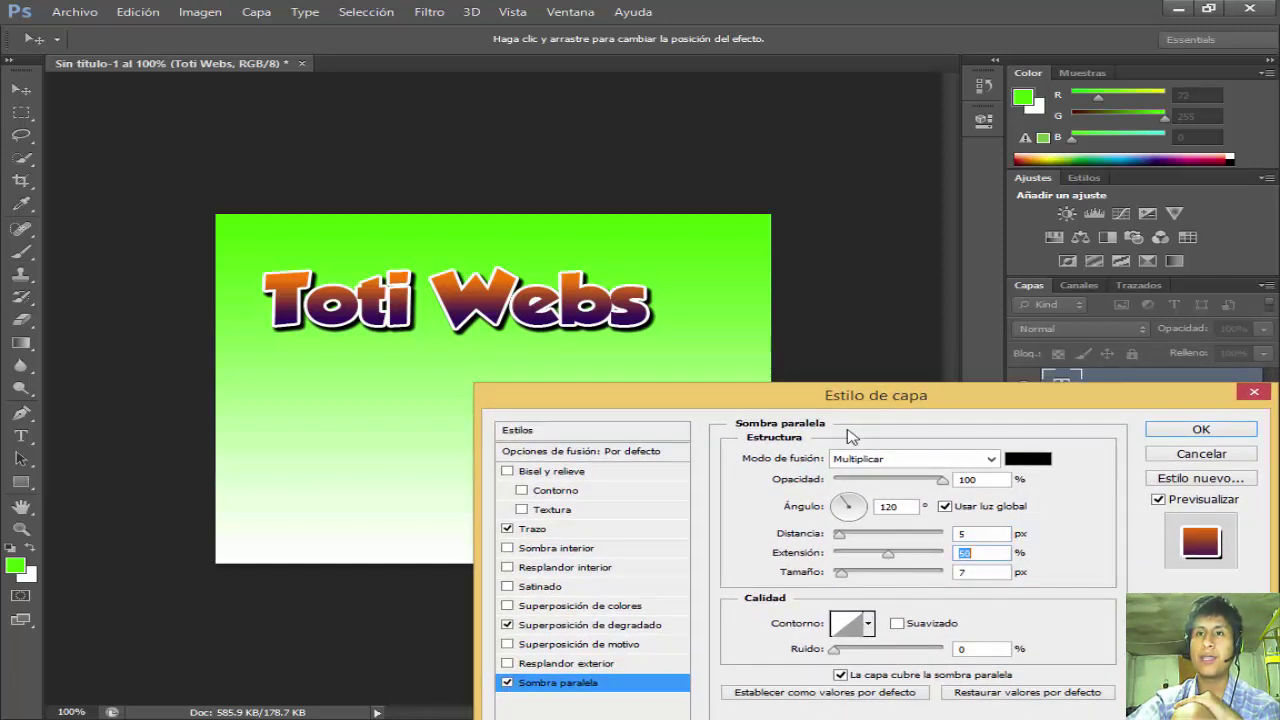
{"action": "left_click_drag", "start_coordinate": [838, 396], "coordinate": [771, 410]}
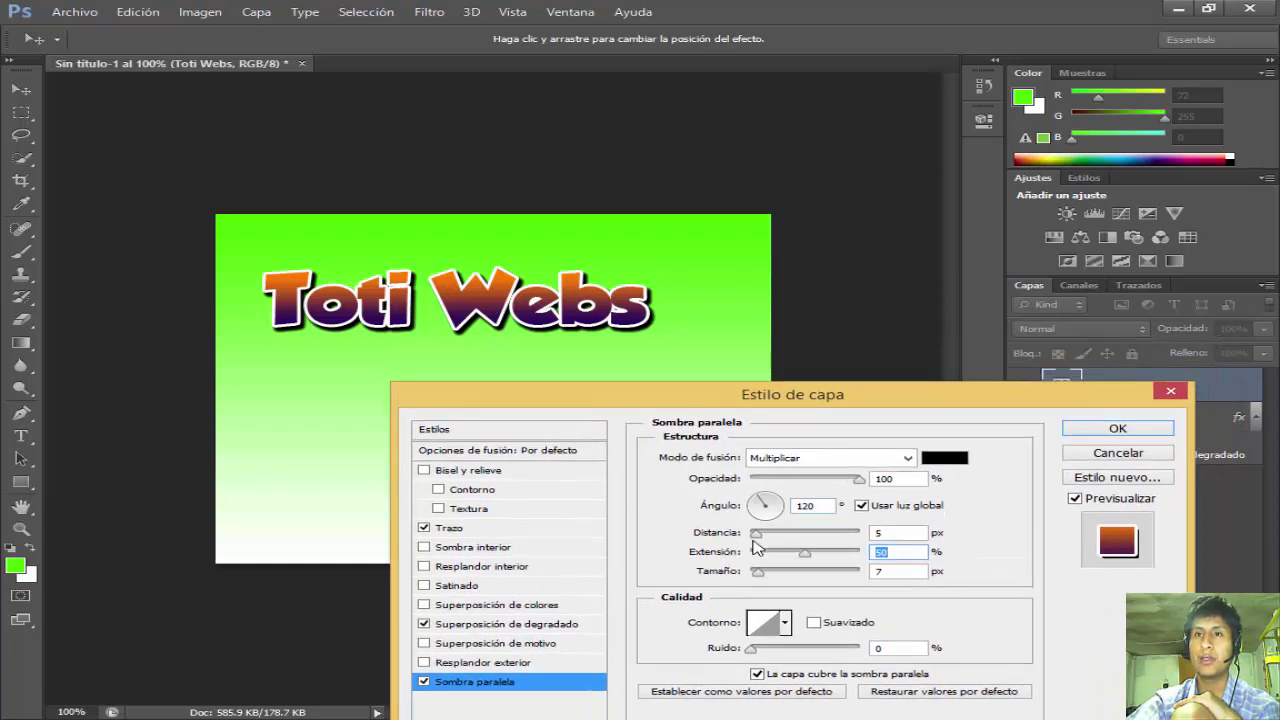
{"action": "left_click_drag", "start_coordinate": [757, 535], "coordinate": [764, 539]}
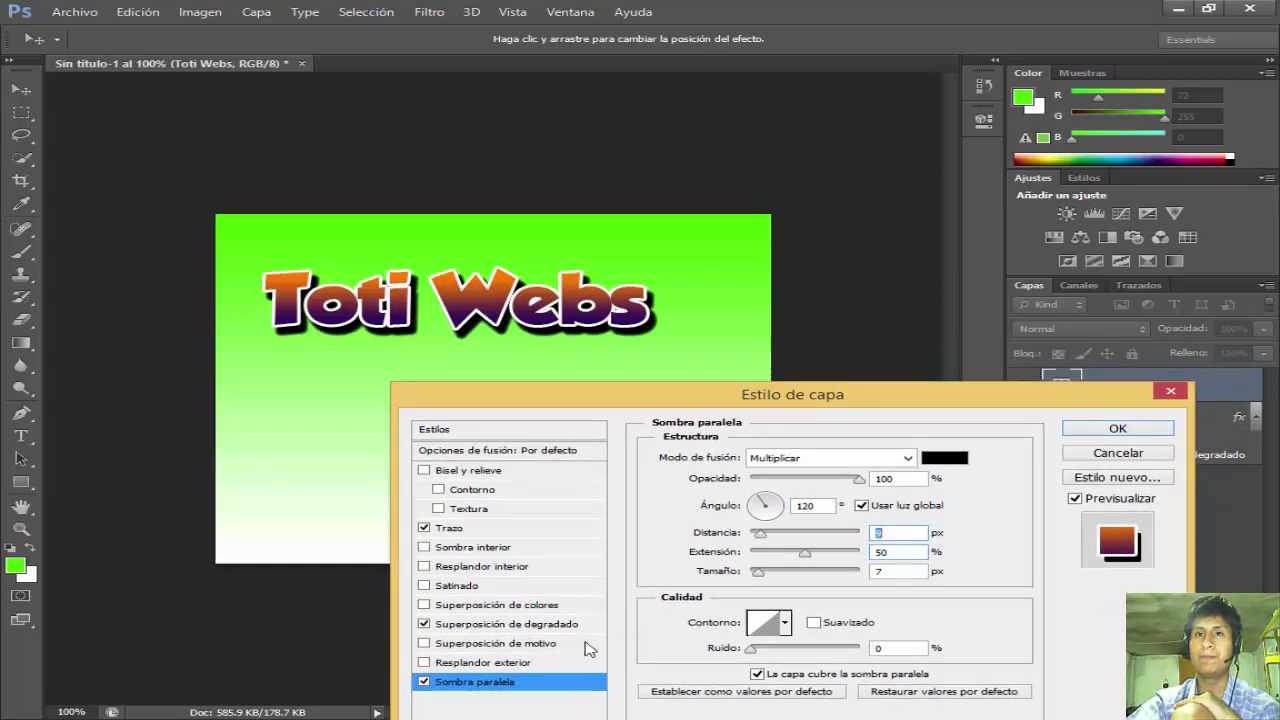
Try an Outer Glow and switch it off, then enable an Inner Shadow on the text with the default settings.
{"action": "left_click", "coordinate": [496, 665]}
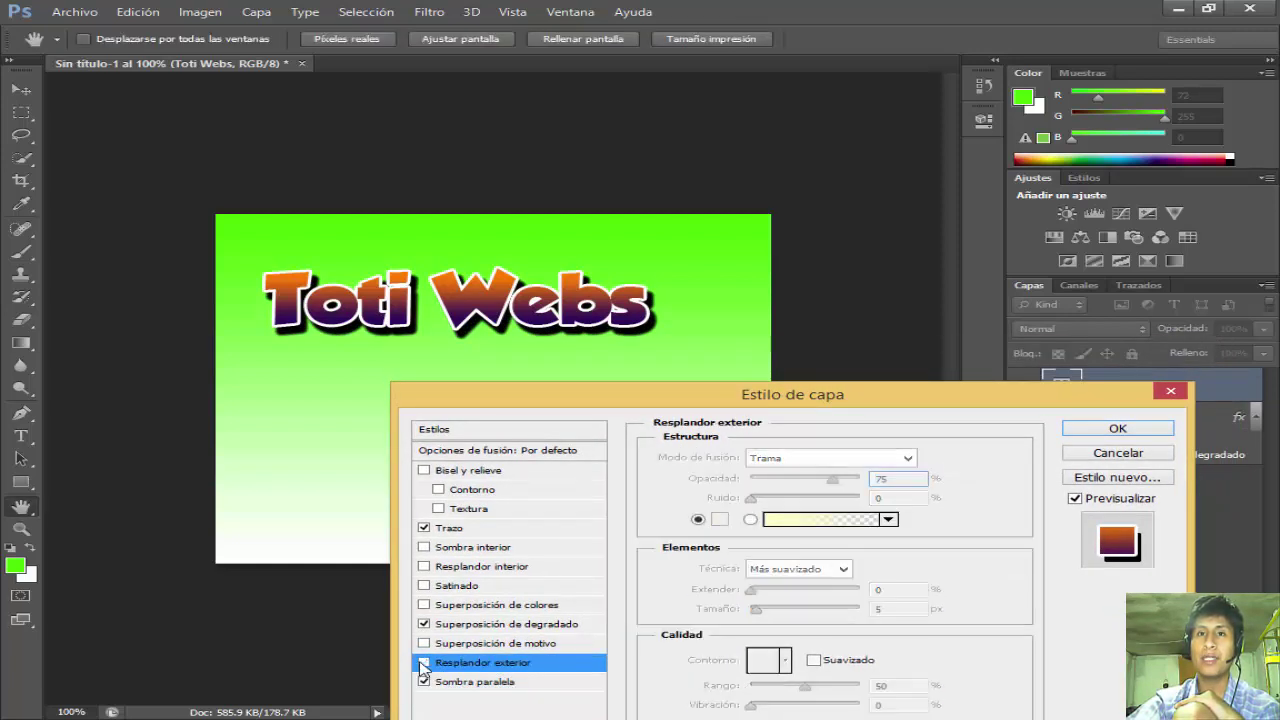
{"action": "left_click", "coordinate": [482, 549]}
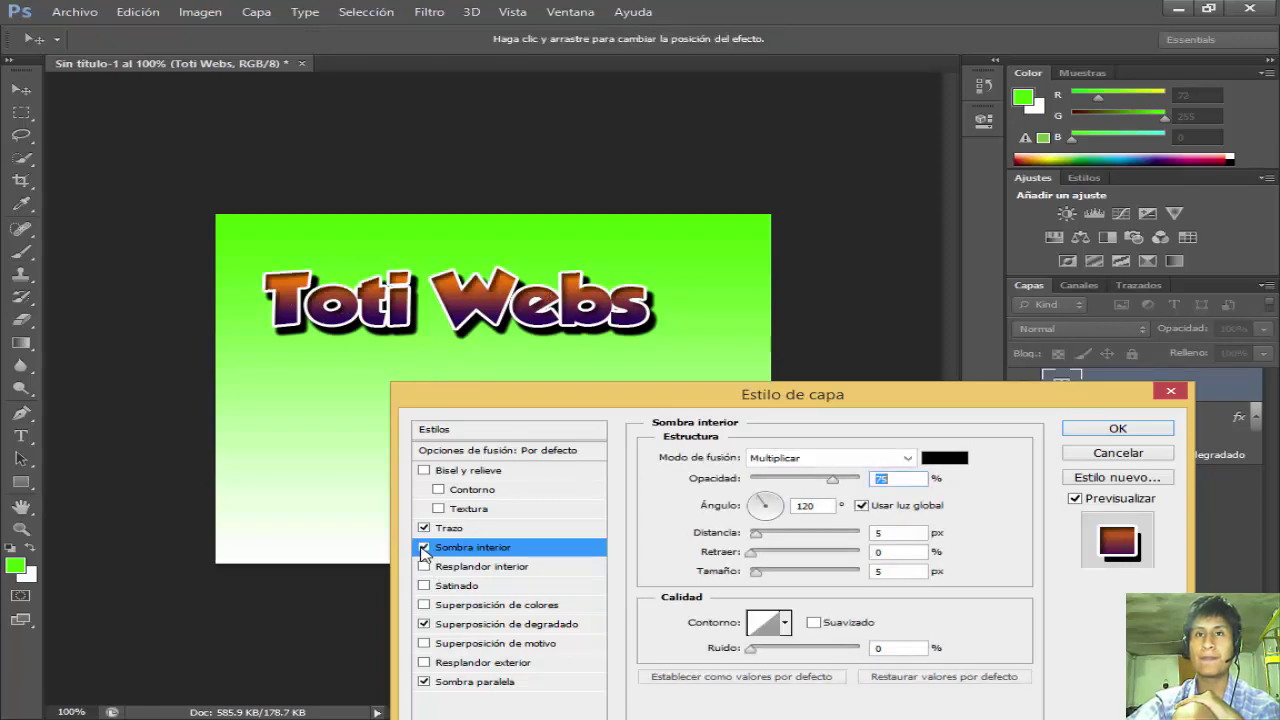
{"action": "left_click_drag", "start_coordinate": [726, 406], "coordinate": [750, 332]}
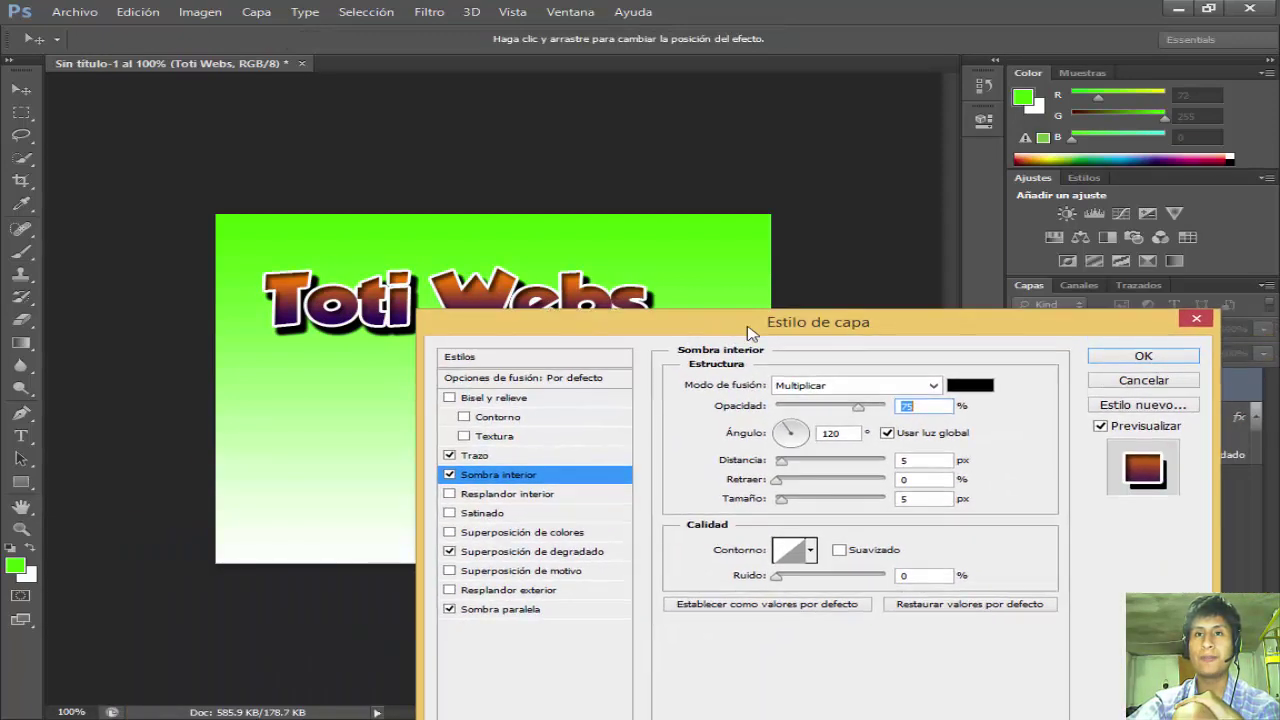
Try Bevel and Emboss with Contour, Satin and Color Overlay on the text, switching each one off again.
{"action": "left_click", "coordinate": [505, 418]}
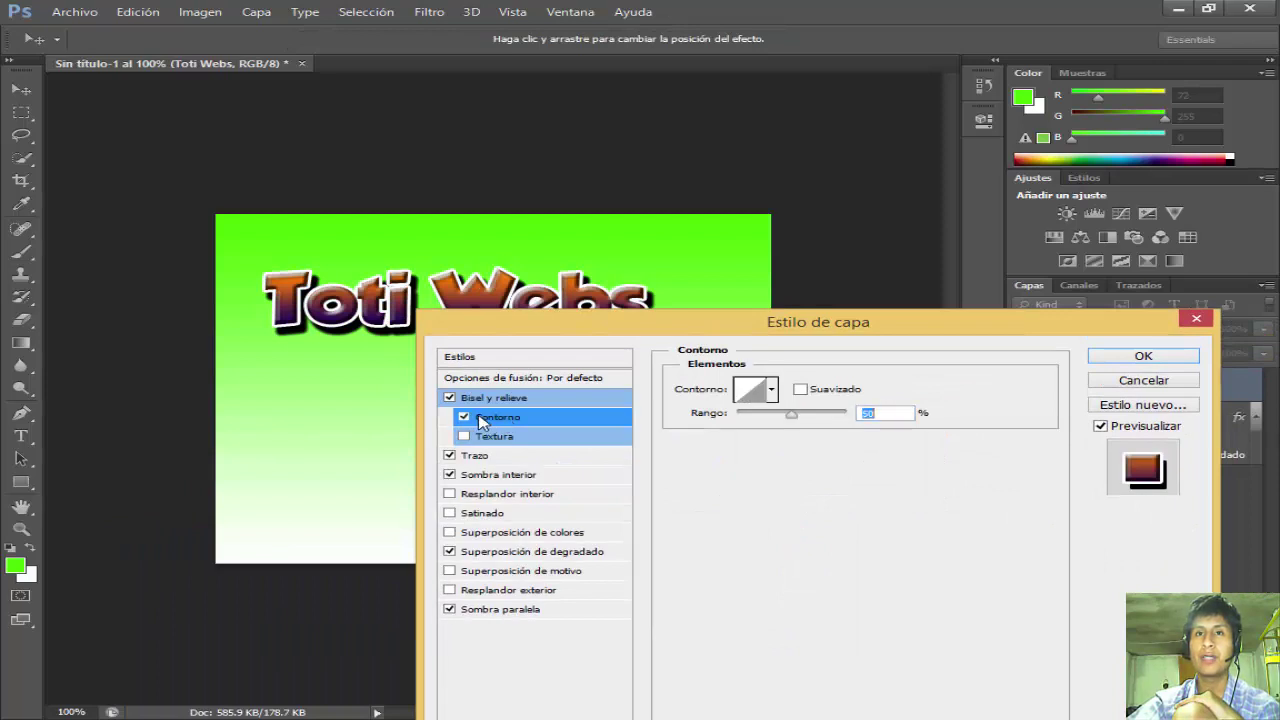
{"action": "left_click", "coordinate": [450, 398]}
{"action": "left_click_drag", "start_coordinate": [688, 325], "coordinate": [713, 470]}
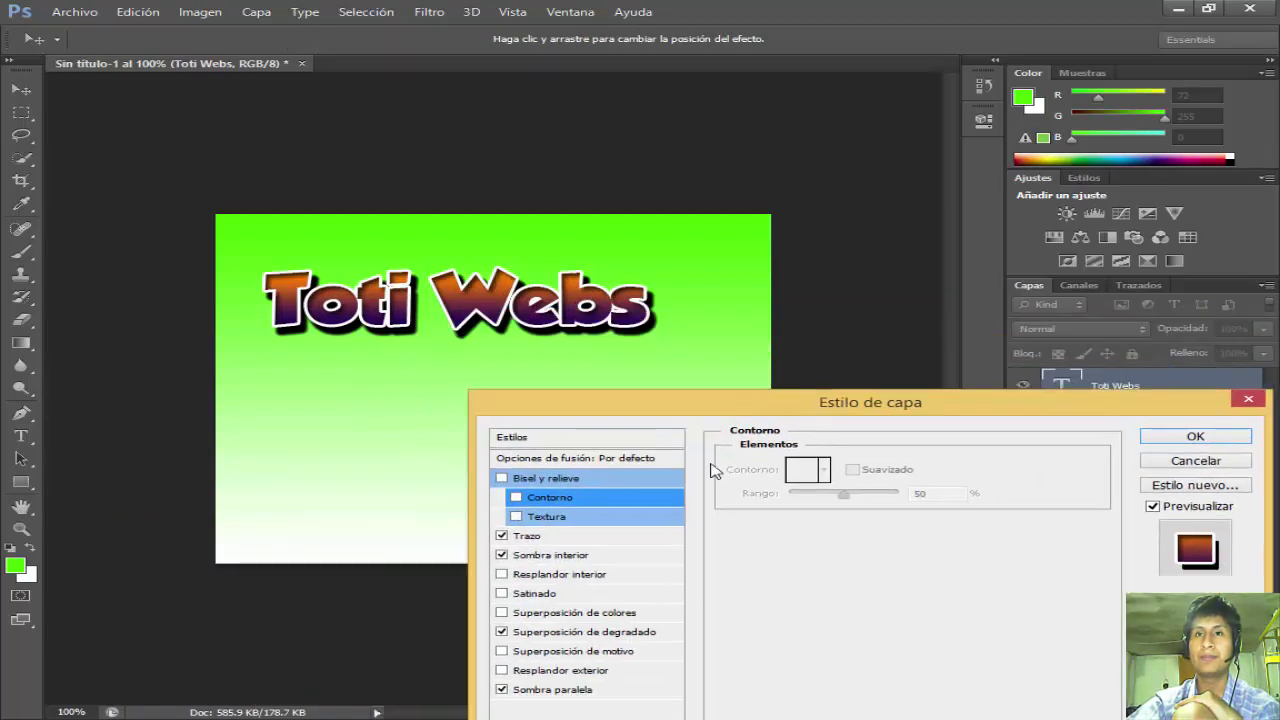
{"action": "left_click", "coordinate": [502, 593]}
{"action": "left_click", "coordinate": [502, 593]}
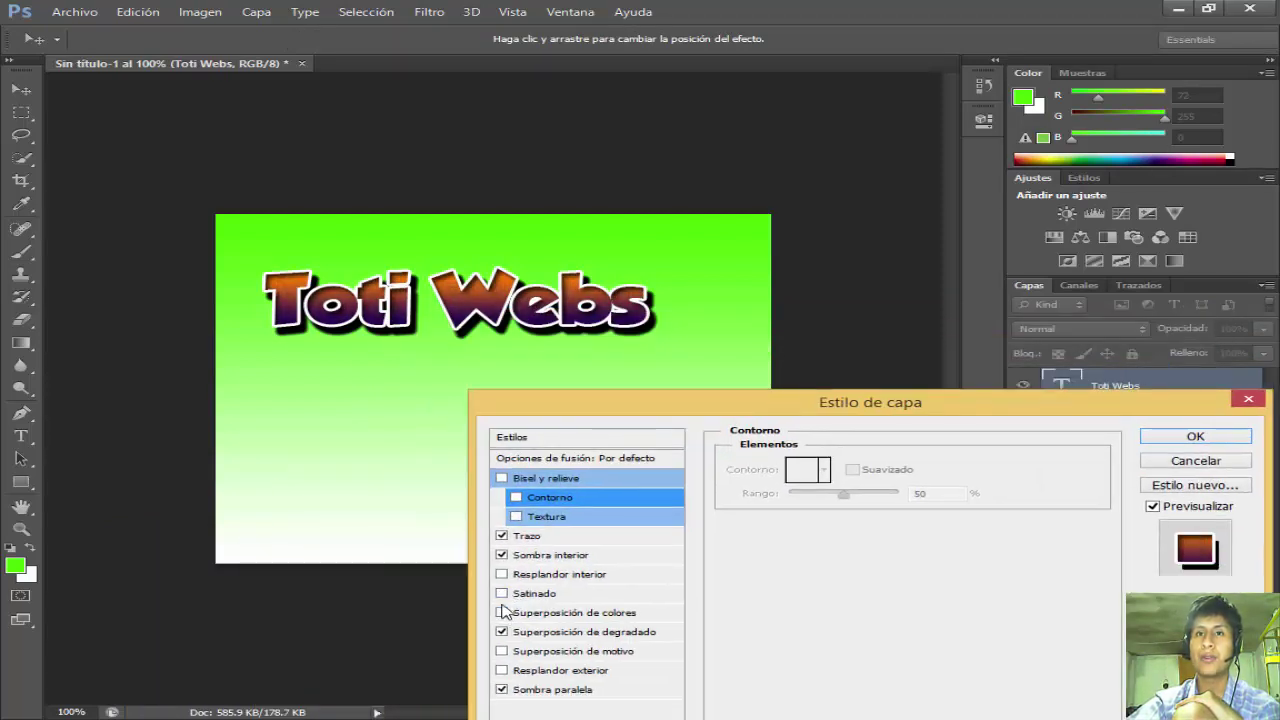
{"action": "left_click", "coordinate": [503, 612]}
{"action": "left_click", "coordinate": [504, 614]}
Apply the layer styles and move the Toti Webs text slightly up and to the right.
{"action": "left_click", "coordinate": [1190, 437]}
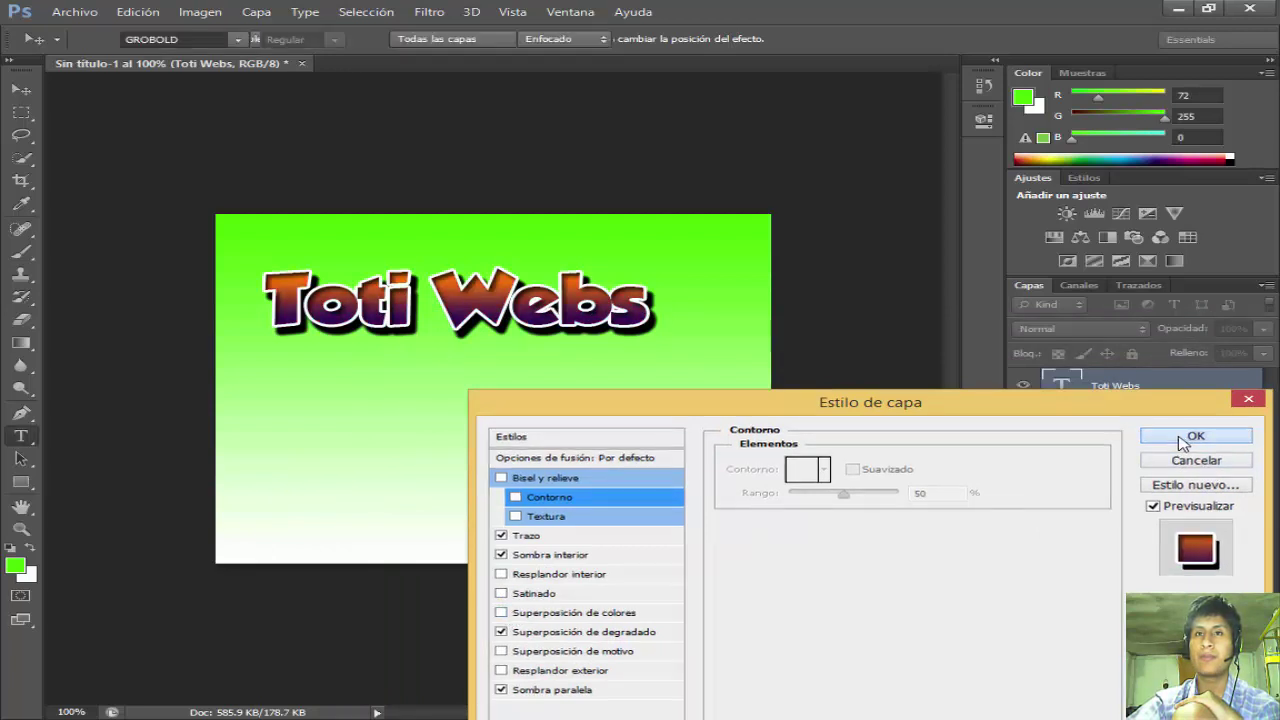
{"action": "left_click", "coordinate": [21, 89]}
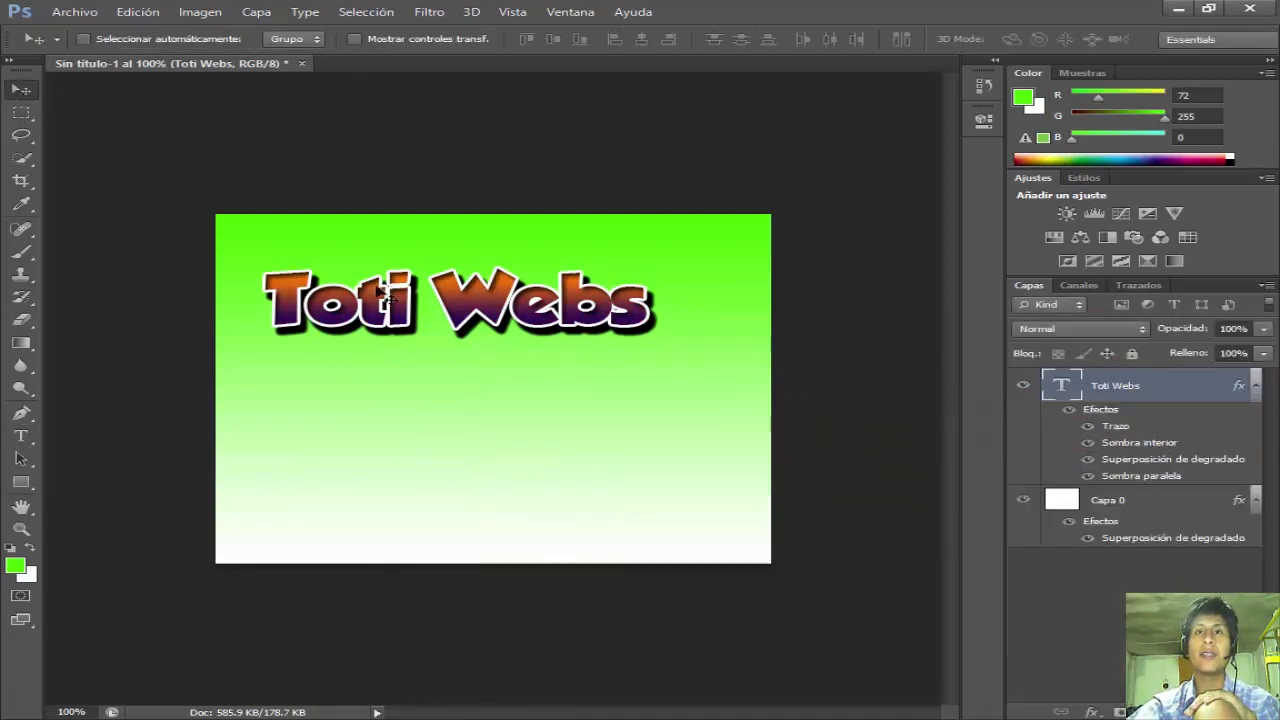
{"action": "left_click_drag", "start_coordinate": [485, 326], "coordinate": [516, 316]}
Set the font size of the whole Toti Webs text to 80 pt and commit the edit.
{"action": "left_click", "coordinate": [21, 436]}
{"action": "left_click", "coordinate": [501, 290]}
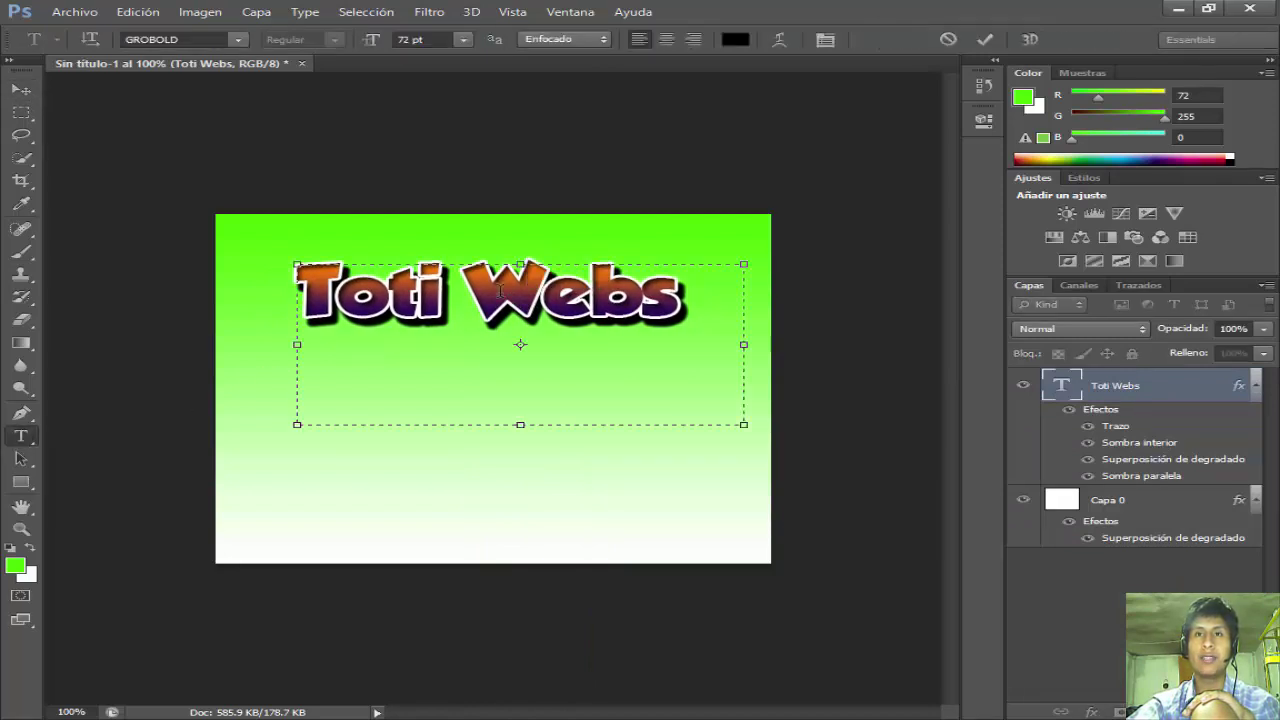
{"action": "key", "text": "ctrl+a"}
{"action": "left_click", "coordinate": [445, 40]}
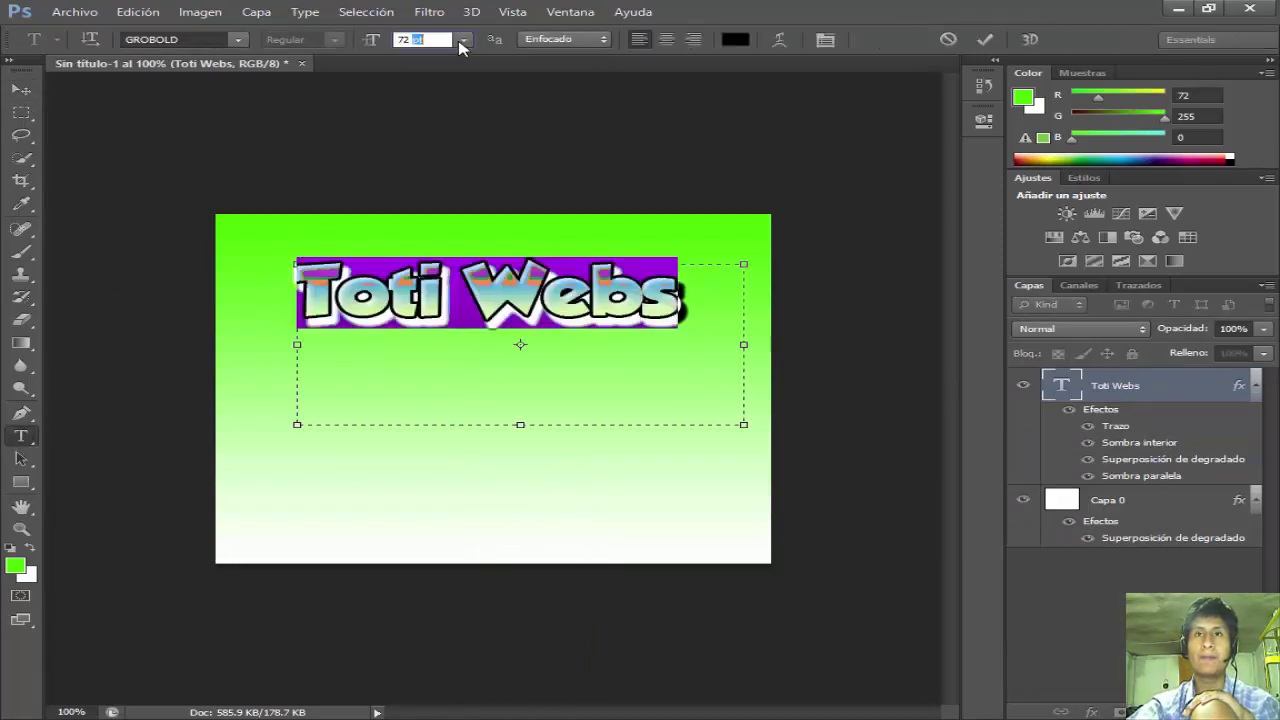
{"action": "left_click", "coordinate": [463, 40]}
{"action": "left_click", "coordinate": [463, 42]}
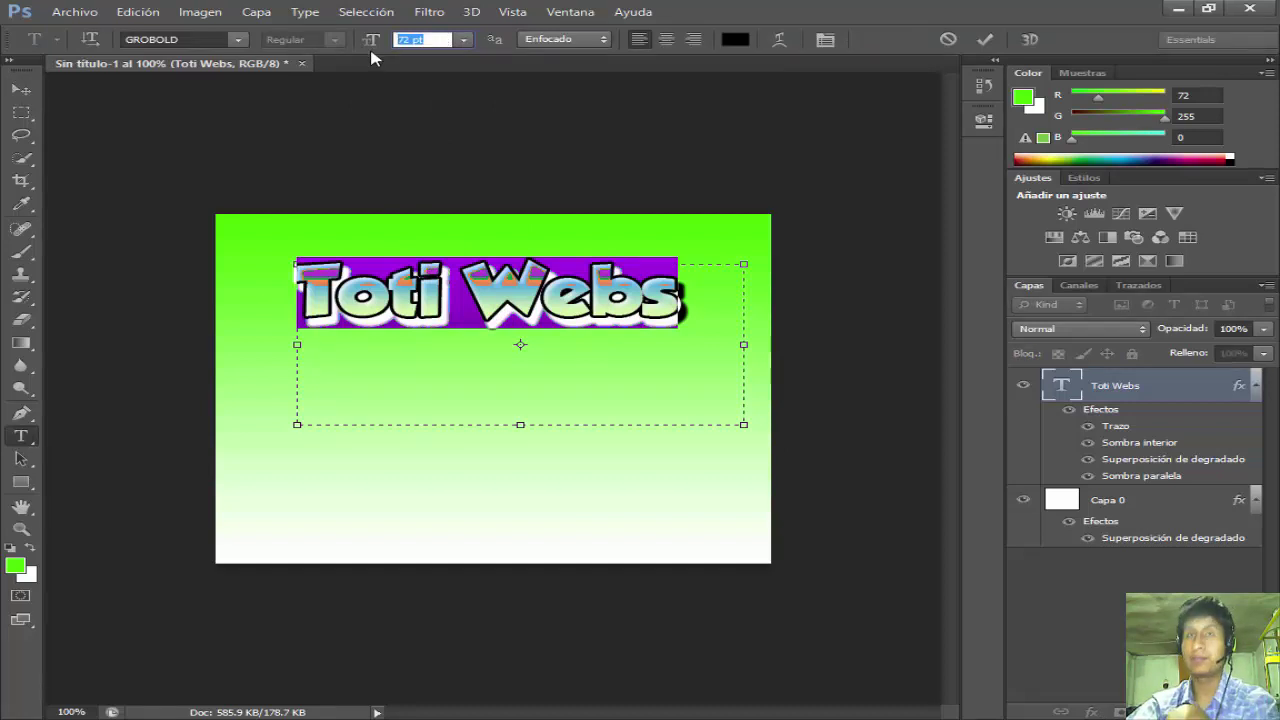
{"action": "type", "text": "100"}
{"action": "key", "text": "BackSpace"}
{"action": "key", "text": "BackSpace"}
{"action": "key", "text": "BackSpace"}
{"action": "type", "text": "800"}
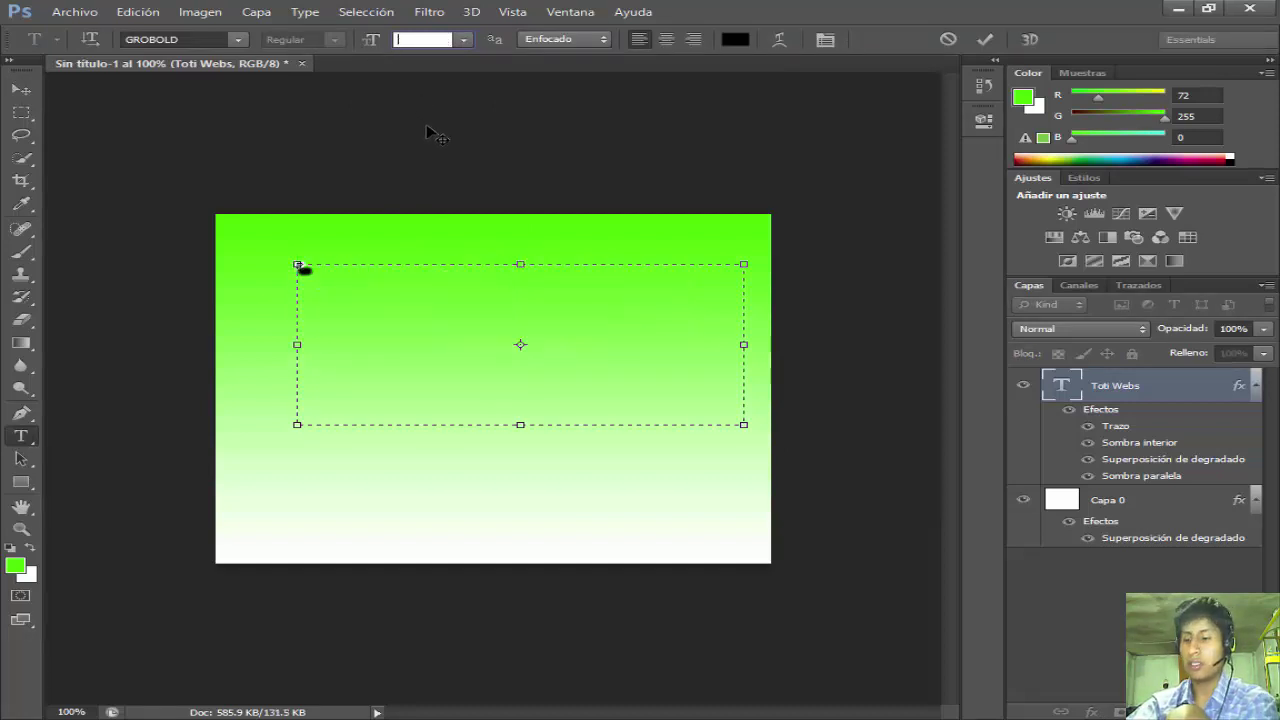
{"action": "key", "text": "BackSpace"}
{"action": "key", "text": "Return"}
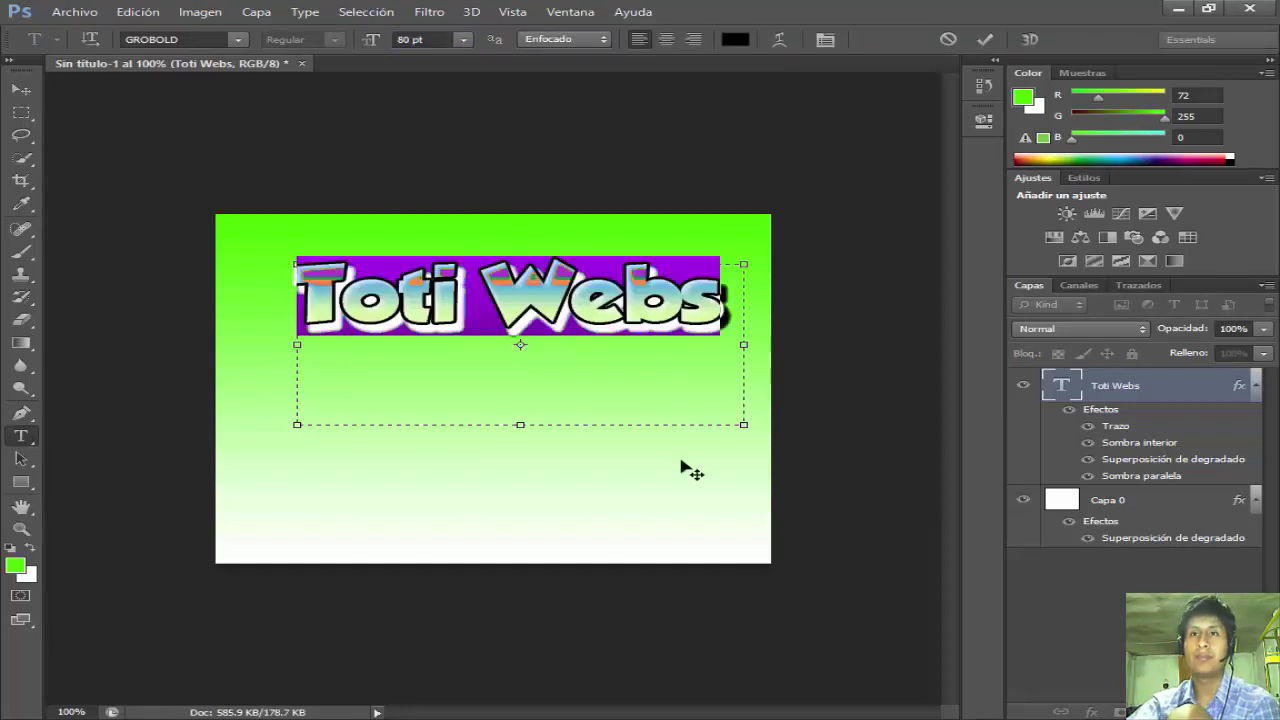
{"action": "left_click", "coordinate": [1136, 512]}
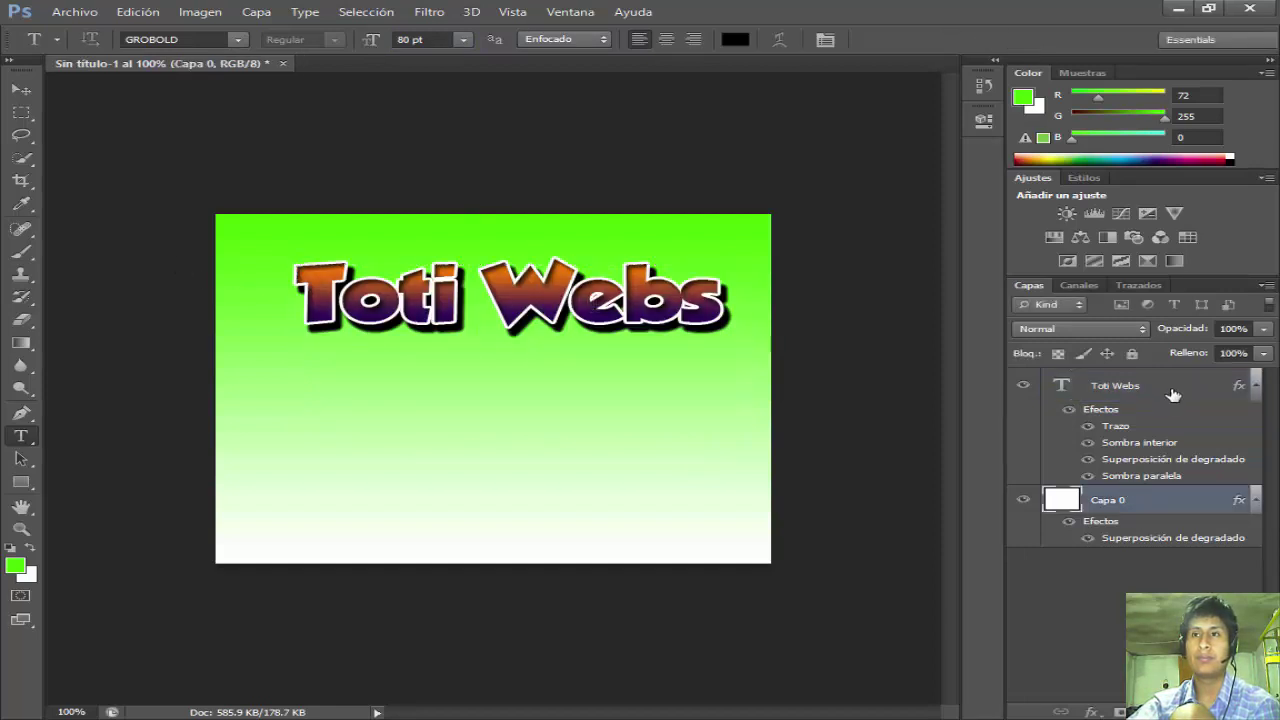
Move the Toti Webs text layer slightly down and towards the left edge of the canvas.
{"action": "left_click", "coordinate": [1144, 390]}
{"action": "key", "text": "v"}
{"action": "left_click_drag", "start_coordinate": [472, 296], "coordinate": [441, 302]}
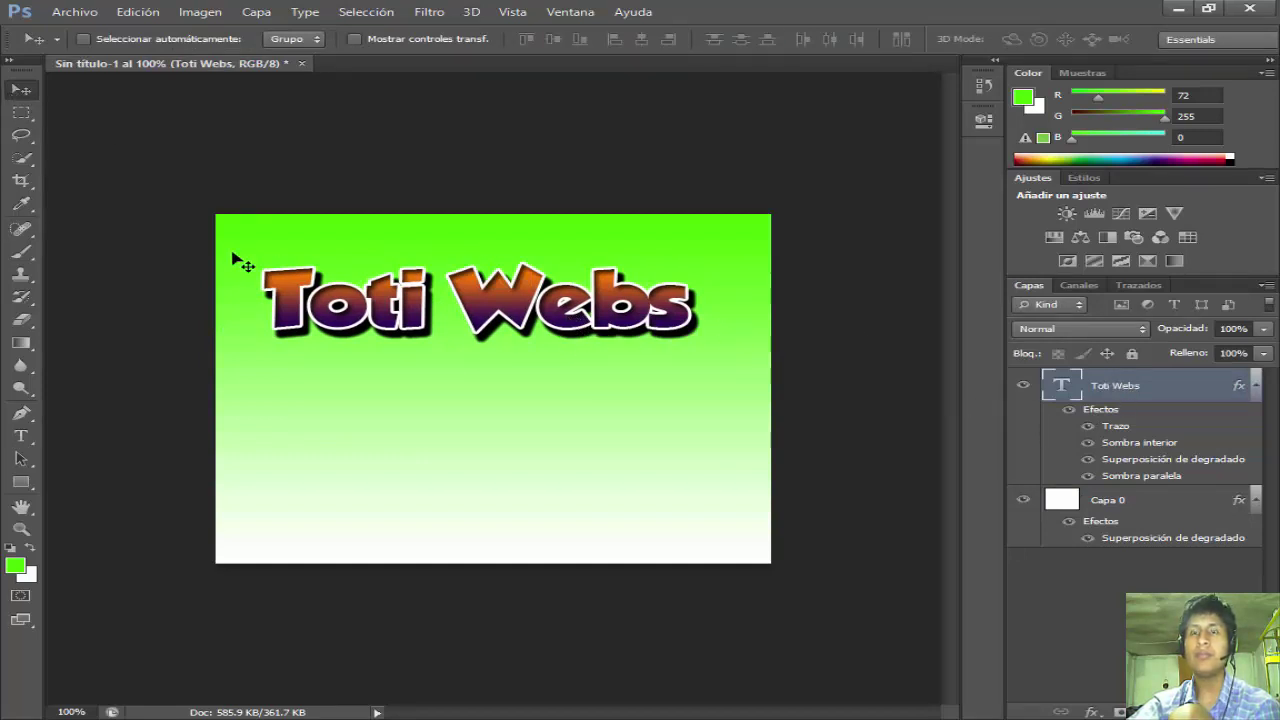
{"action": "mouse_move", "coordinate": [447, 318]}
{"action": "left_mouse_down"}
{"action": "mouse_move", "coordinate": [508, 334]}
{"action": "mouse_move", "coordinate": [471, 326]}
{"action": "mouse_move", "coordinate": [471, 314]}
{"action": "mouse_move", "coordinate": [463, 346]}
{"action": "mouse_move", "coordinate": [465, 314]}
{"action": "mouse_move", "coordinate": [452, 334]}
{"action": "left_mouse_up"}
{"action": "double_click", "coordinate": [1141, 388]}
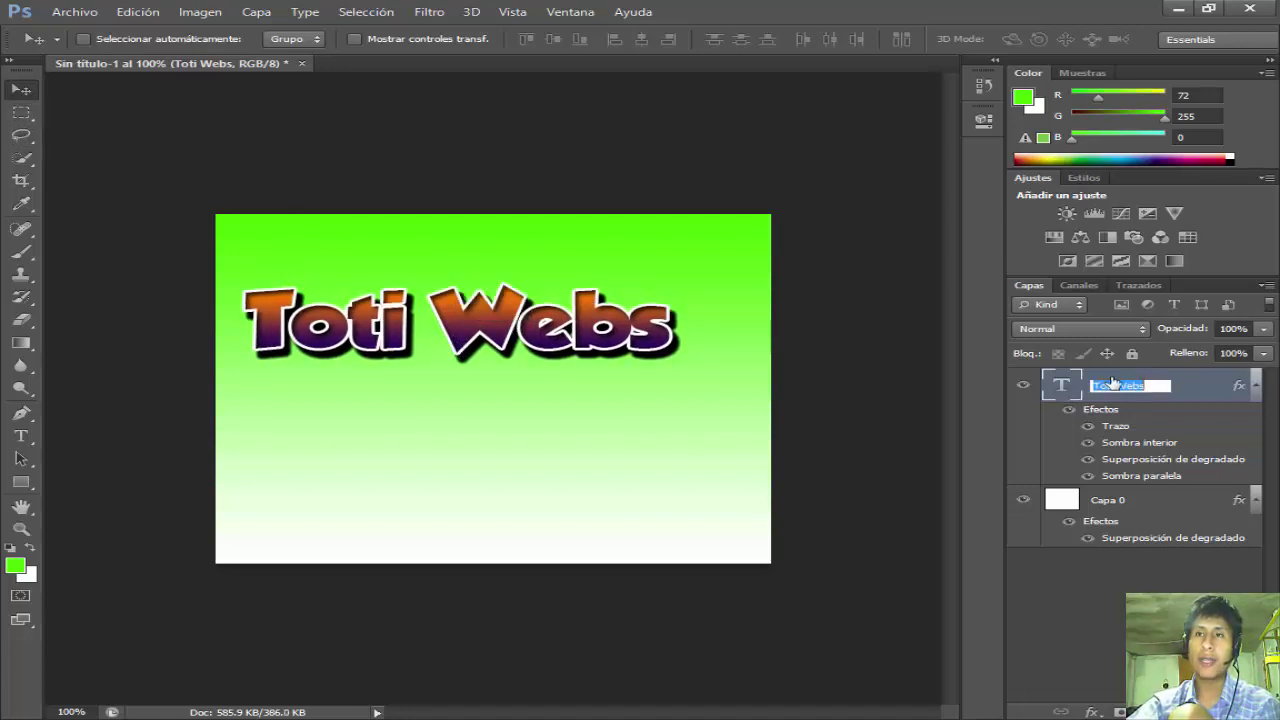
{"action": "key", "text": "Return"}
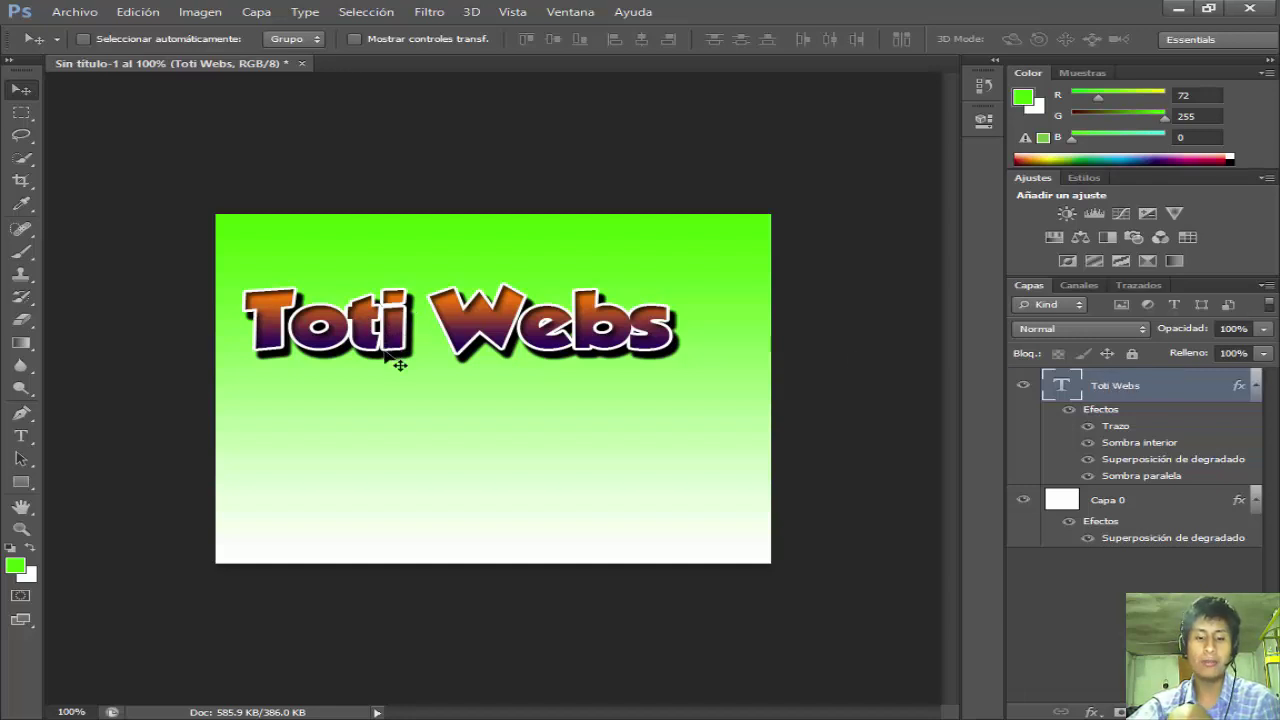
Try flipping the Toti Webs text horizontally, flip it back, and apply the transform with the text enlarged near the canvas's top edge.
{"action": "key", "text": "ctrl+t"}
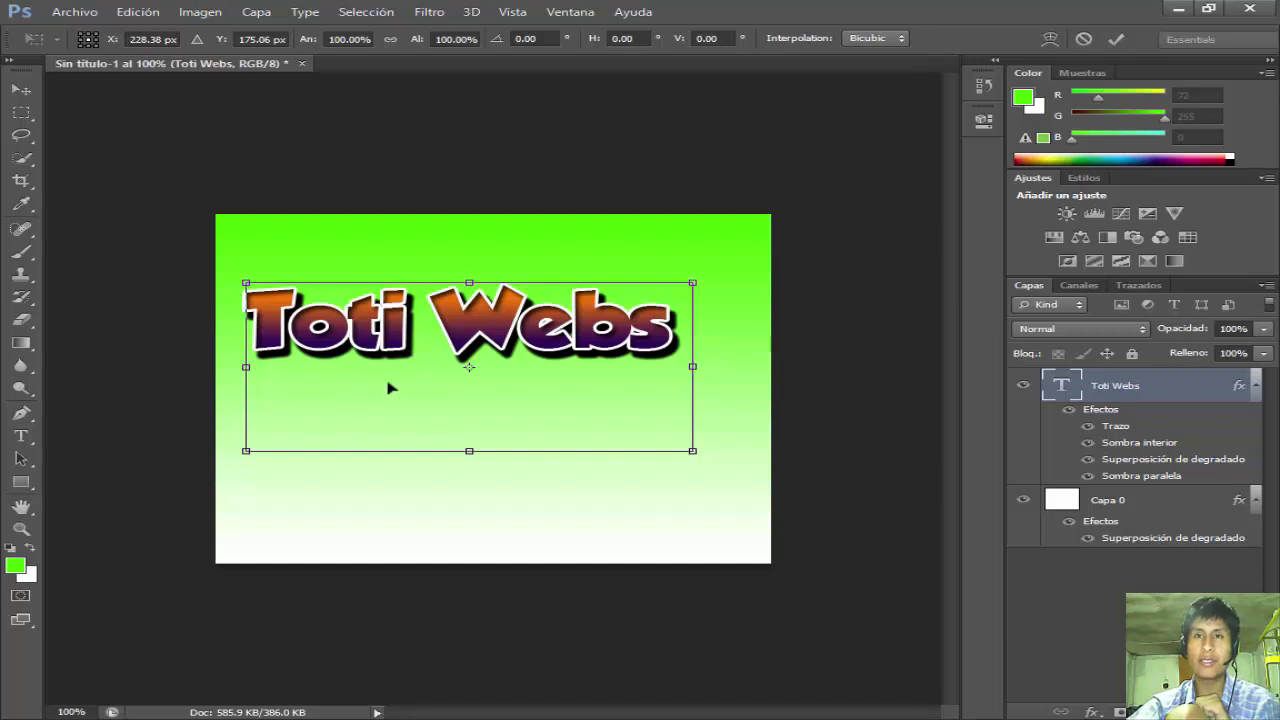
{"action": "right_click", "coordinate": [566, 372]}
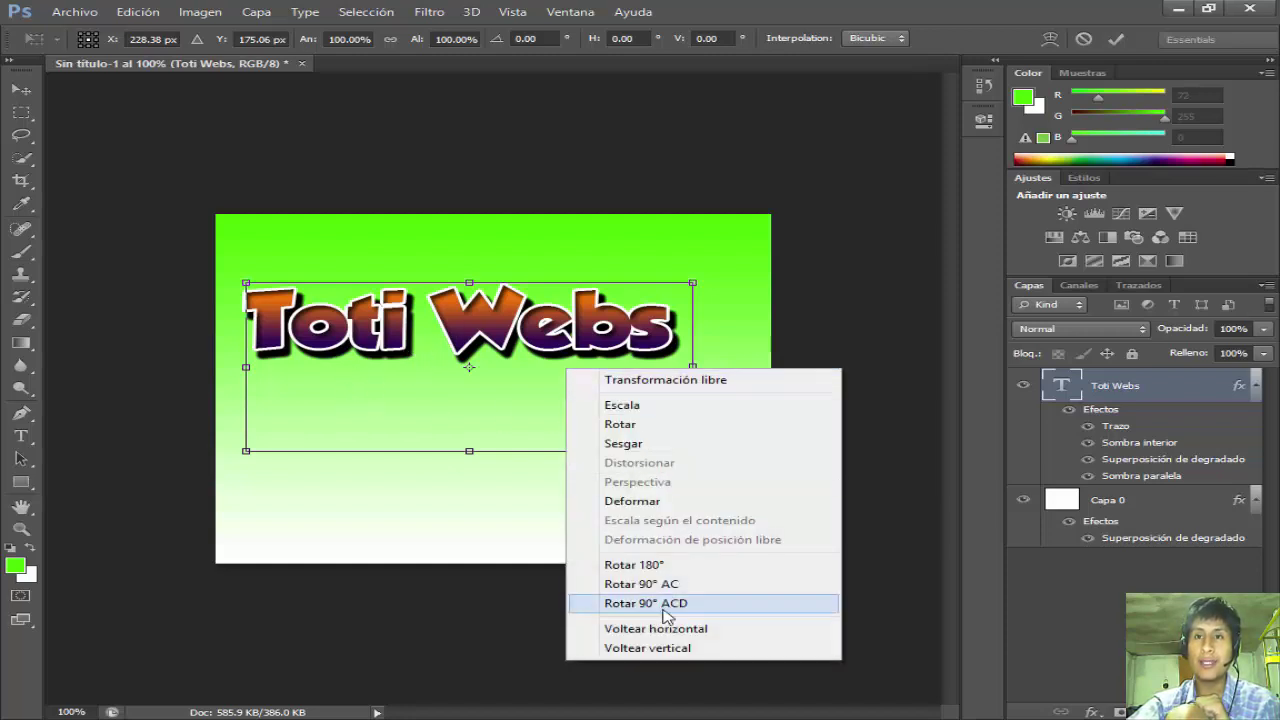
{"action": "left_click", "coordinate": [660, 626]}
{"action": "right_click", "coordinate": [572, 366]}
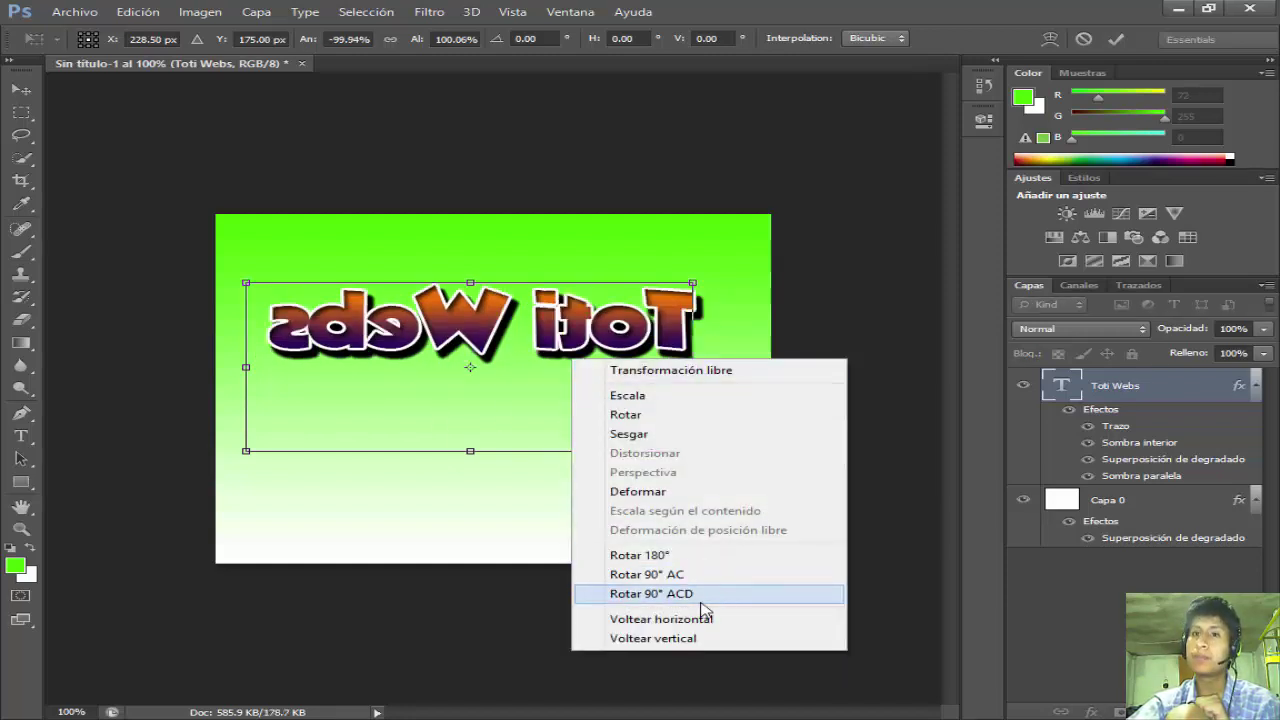
{"action": "left_click", "coordinate": [690, 620]}
{"action": "key", "text": "Return"}
Add a second text box beneath the styled title and enter the text Toti Webs.
{"action": "key", "text": "t"}
{"action": "left_click_drag", "start_coordinate": [282, 398], "coordinate": [756, 482]}
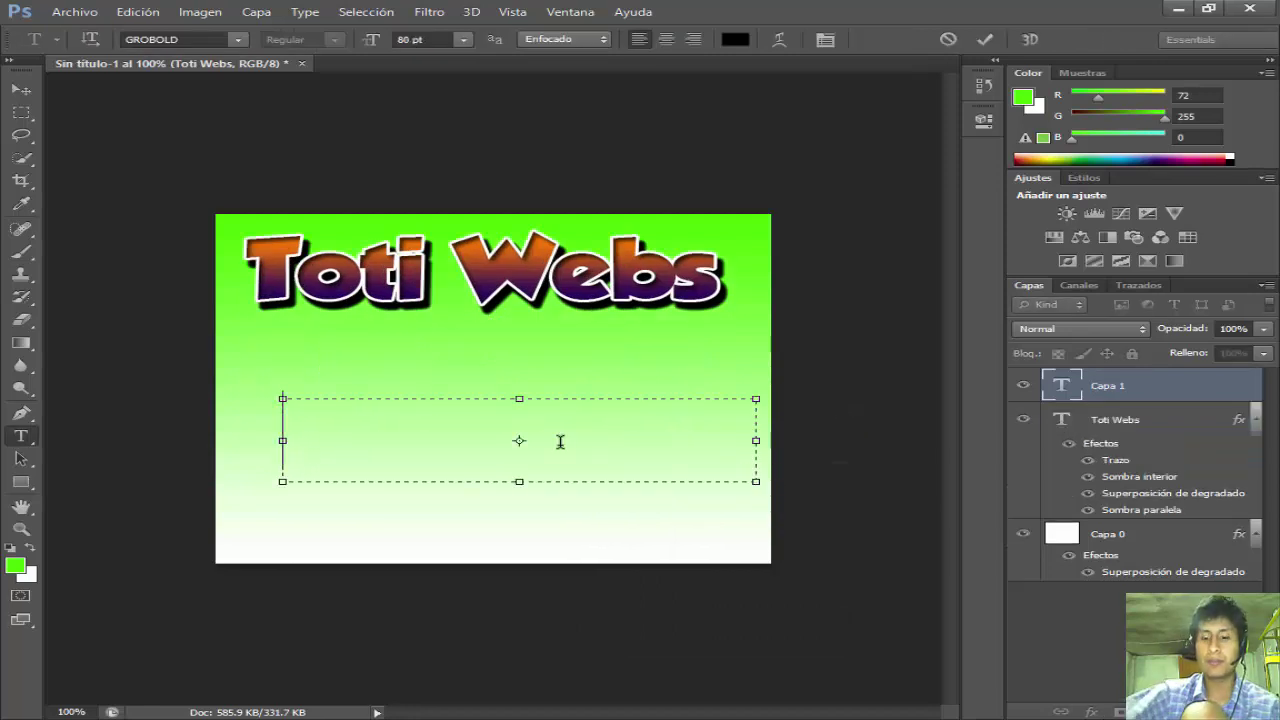
{"action": "type", "text": "Toti Webs"}
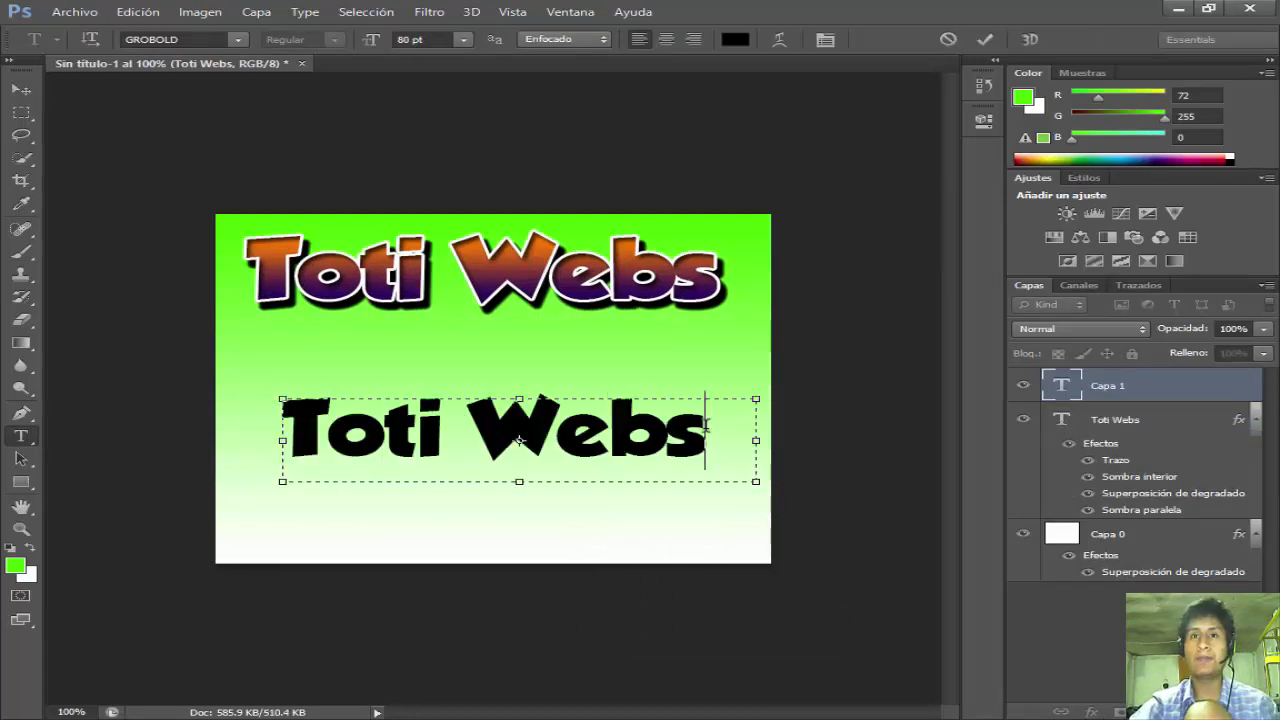
Change the new text's font to Airstrike Bold and commit the text.
{"action": "key", "text": "ctrl+a"}
{"action": "left_click", "coordinate": [237, 39]}
{"action": "left_click_drag", "start_coordinate": [480, 300], "coordinate": [503, 126]}
{"action": "left_click", "coordinate": [230, 73]}
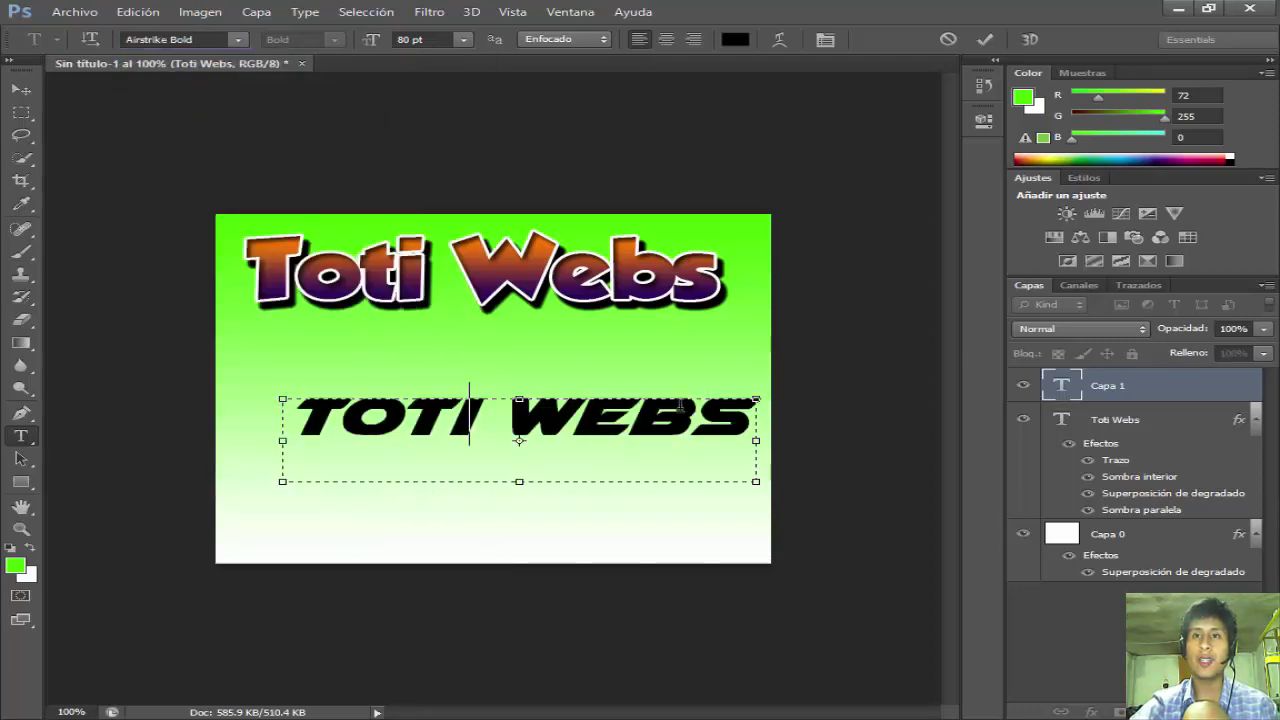
{"action": "left_click_drag", "start_coordinate": [745, 400], "coordinate": [283, 420]}
{"action": "left_click", "coordinate": [1236, 388]}
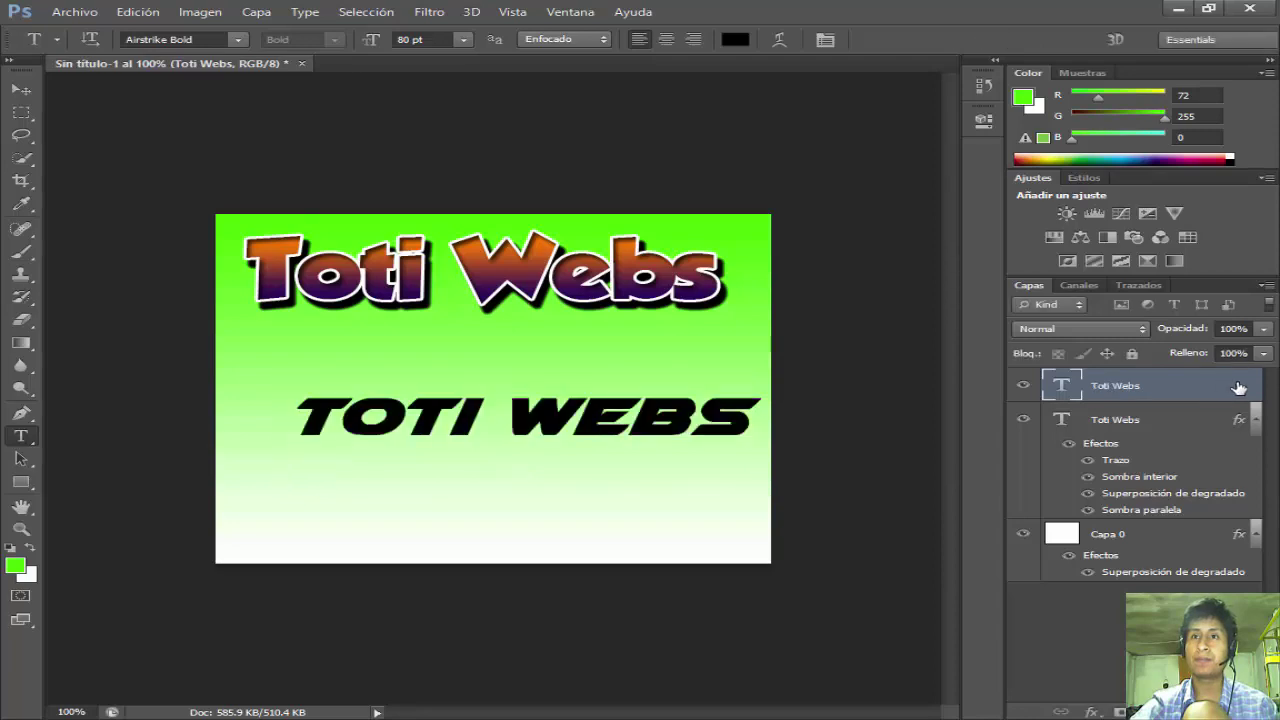
Open the new text's layer styles and add a white Stroke.
{"action": "double_click", "coordinate": [1245, 385]}
{"action": "mouse_move", "coordinate": [1000, 168]}
{"action": "left_mouse_down"}
{"action": "mouse_move", "coordinate": [715, 160]}
{"action": "mouse_move", "coordinate": [588, 228]}
{"action": "mouse_move", "coordinate": [668, 223]}
{"action": "mouse_move", "coordinate": [676, 175]}
{"action": "left_mouse_up"}
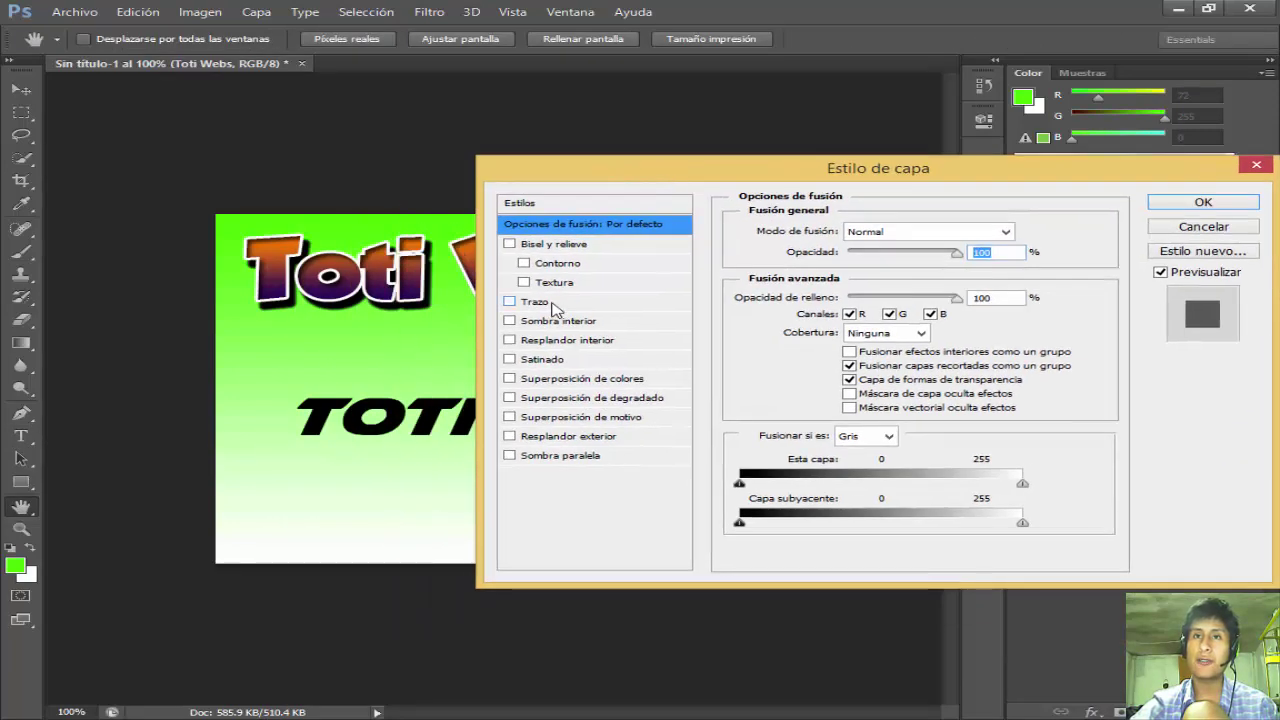
{"action": "left_click", "coordinate": [550, 303]}
{"action": "left_click", "coordinate": [795, 350]}
{"action": "left_click_drag", "start_coordinate": [473, 377], "coordinate": [428, 346]}
{"action": "left_click", "coordinate": [999, 338]}
{"action": "left_click_drag", "start_coordinate": [742, 176], "coordinate": [775, 307]}
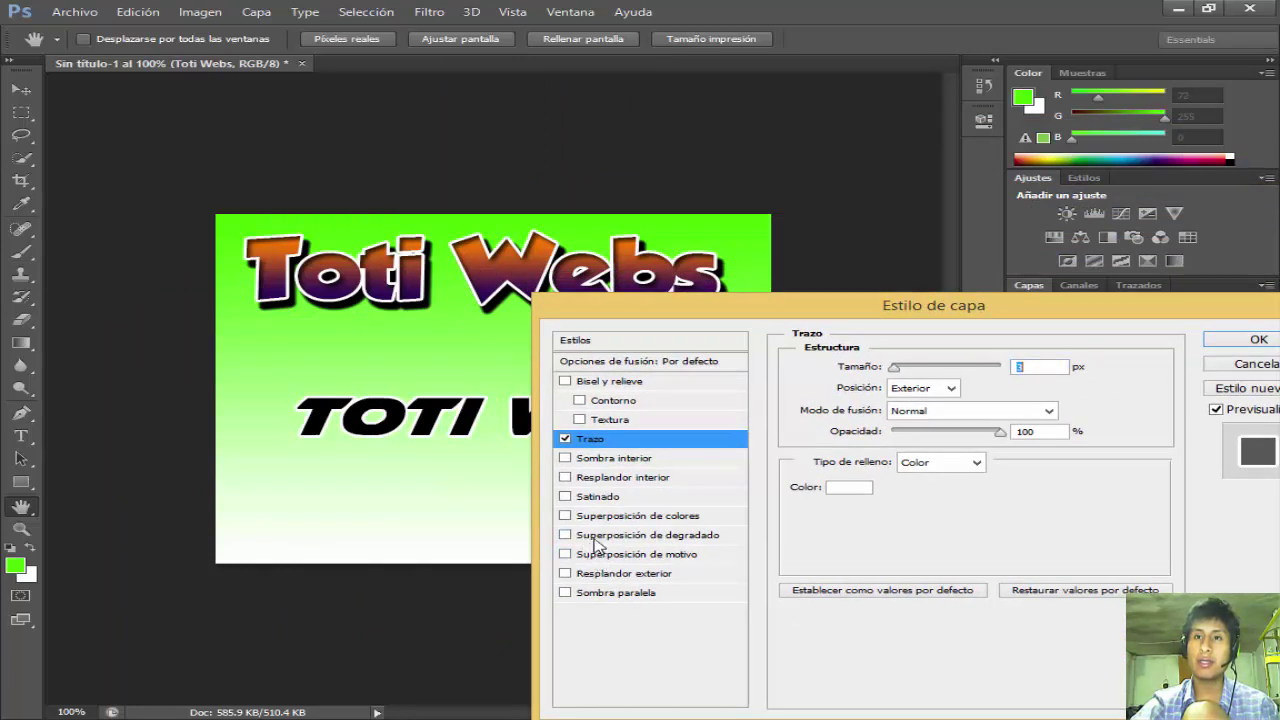
Try a Gradient Overlay and switch it off, then add a Color Overlay in red with R 240, G 5, B 5.
{"action": "left_click", "coordinate": [600, 536]}
{"action": "left_click", "coordinate": [565, 535]}
{"action": "left_click", "coordinate": [594, 516]}
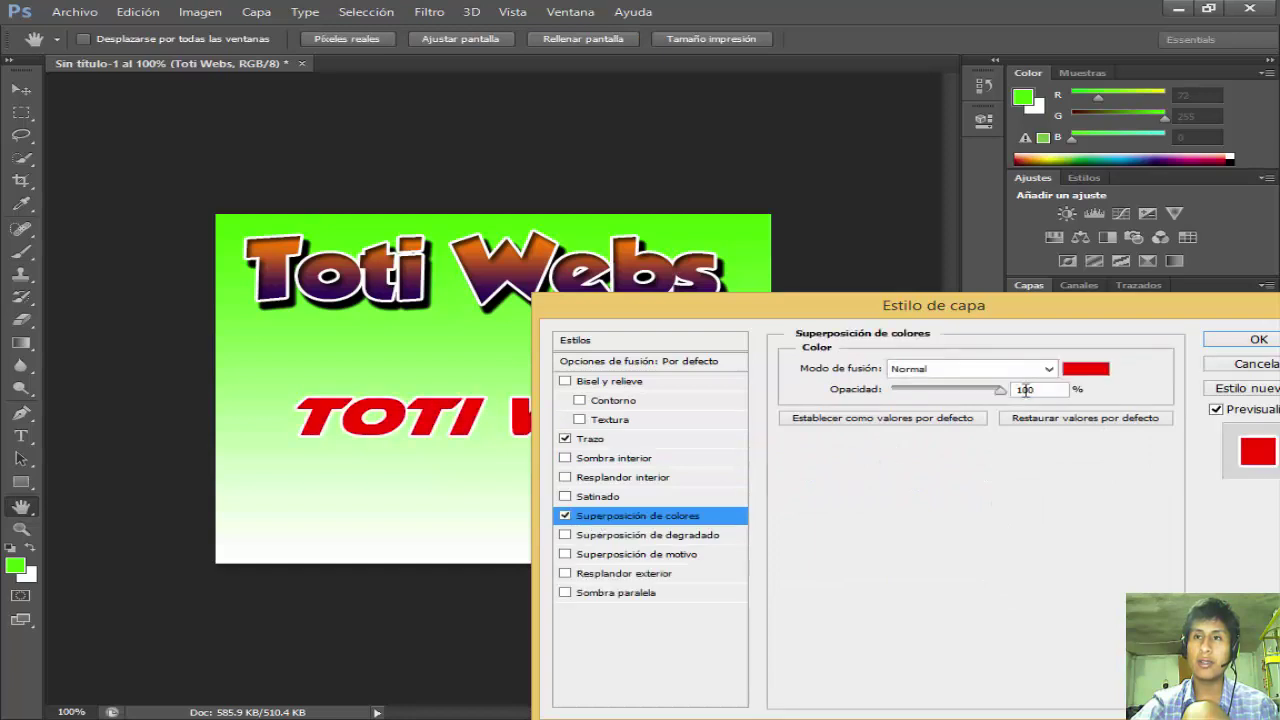
{"action": "left_click", "coordinate": [1086, 369]}
{"action": "left_click_drag", "start_coordinate": [668, 317], "coordinate": [818, 537]}
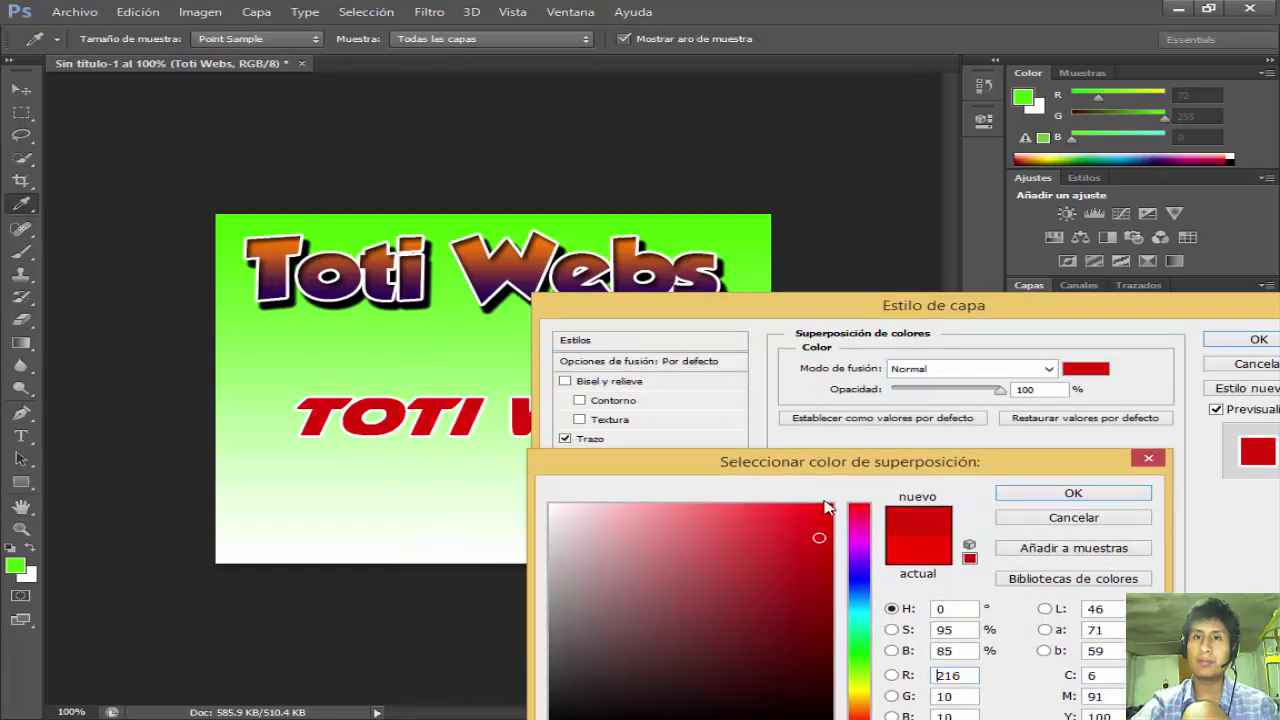
{"action": "left_click", "coordinate": [821, 530]}
{"action": "left_click", "coordinate": [1073, 496]}
{"action": "left_click_drag", "start_coordinate": [813, 303], "coordinate": [887, 150]}
{"action": "left_click_drag", "start_coordinate": [826, 525], "coordinate": [890, 497]}
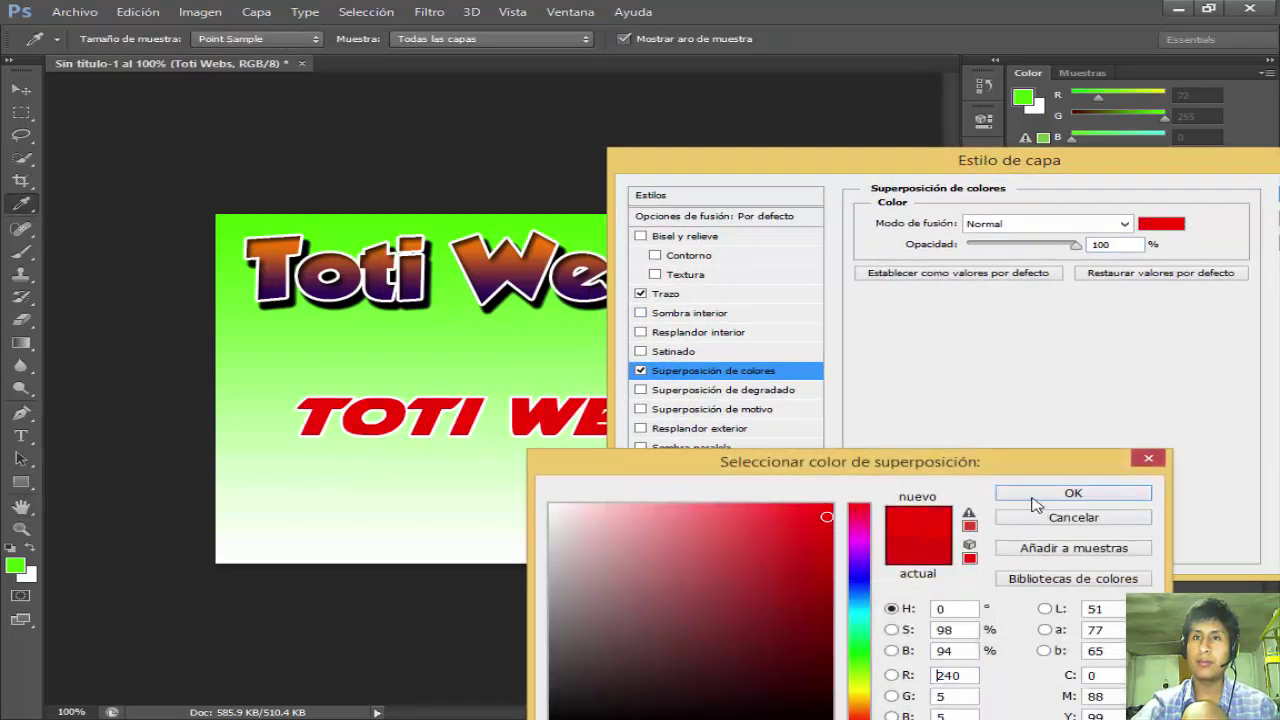
{"action": "left_click", "coordinate": [1038, 500]}
Try a Drop Shadow and switch it off, then enable an Outer Glow coloured black (000000).
{"action": "left_click", "coordinate": [640, 447]}
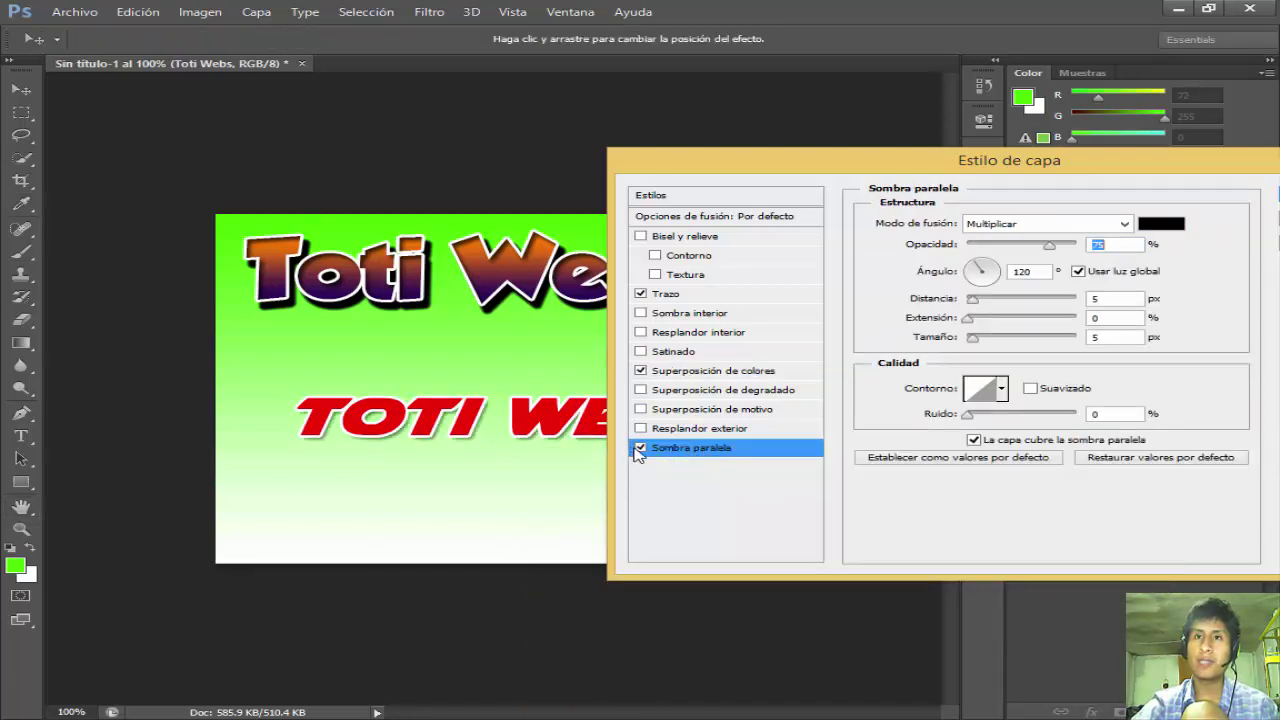
{"action": "left_click", "coordinate": [639, 449]}
{"action": "left_click", "coordinate": [681, 430]}
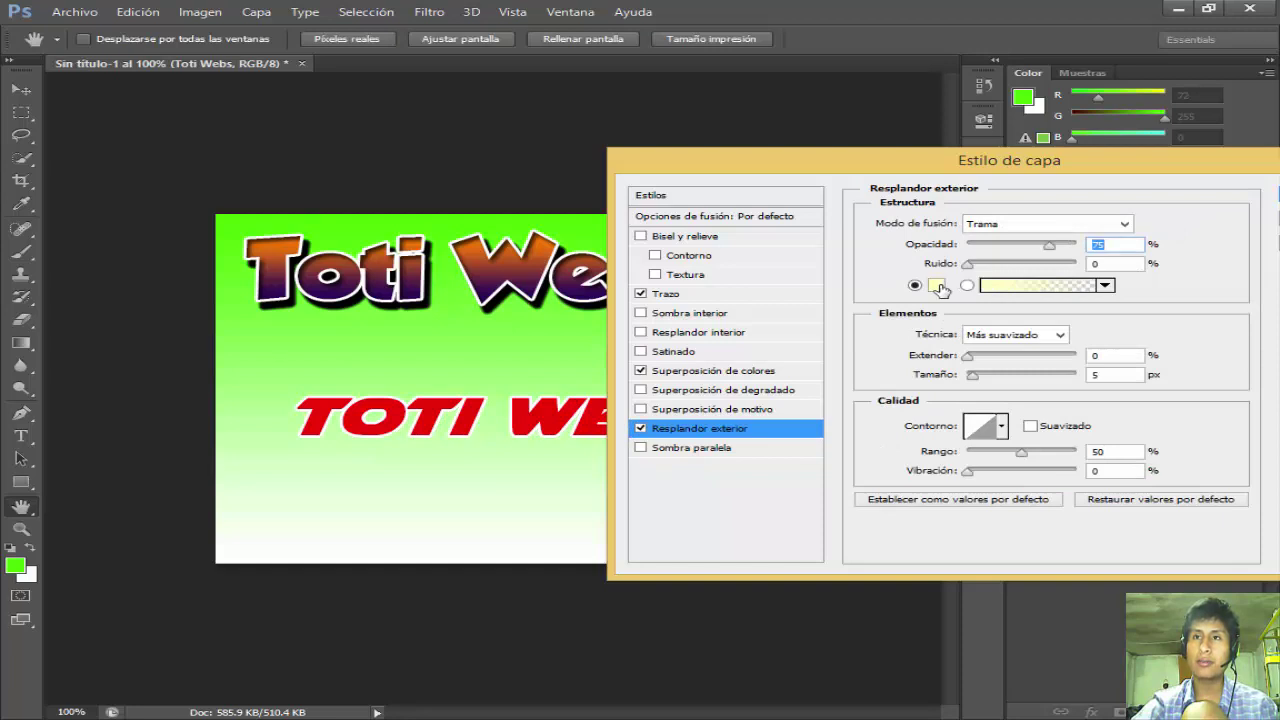
{"action": "left_click", "coordinate": [937, 286]}
{"action": "left_click_drag", "start_coordinate": [826, 459], "coordinate": [918, 197]}
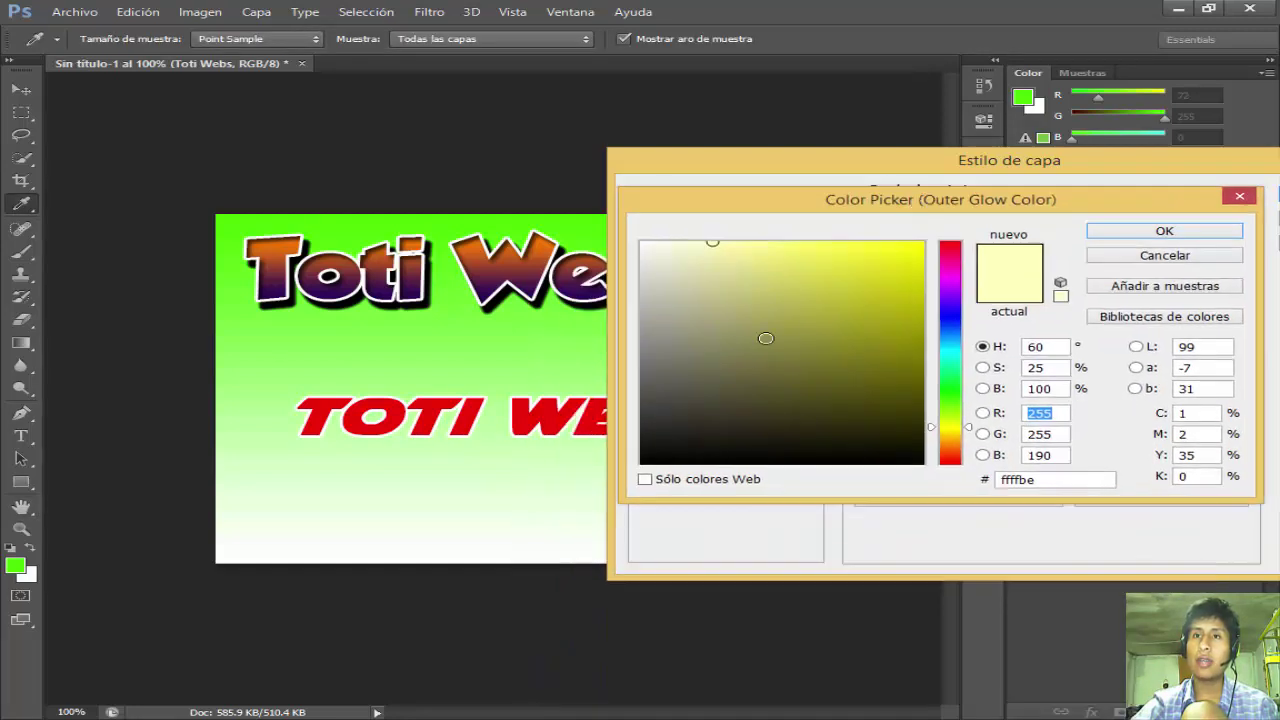
{"action": "left_click_drag", "start_coordinate": [763, 337], "coordinate": [597, 551]}
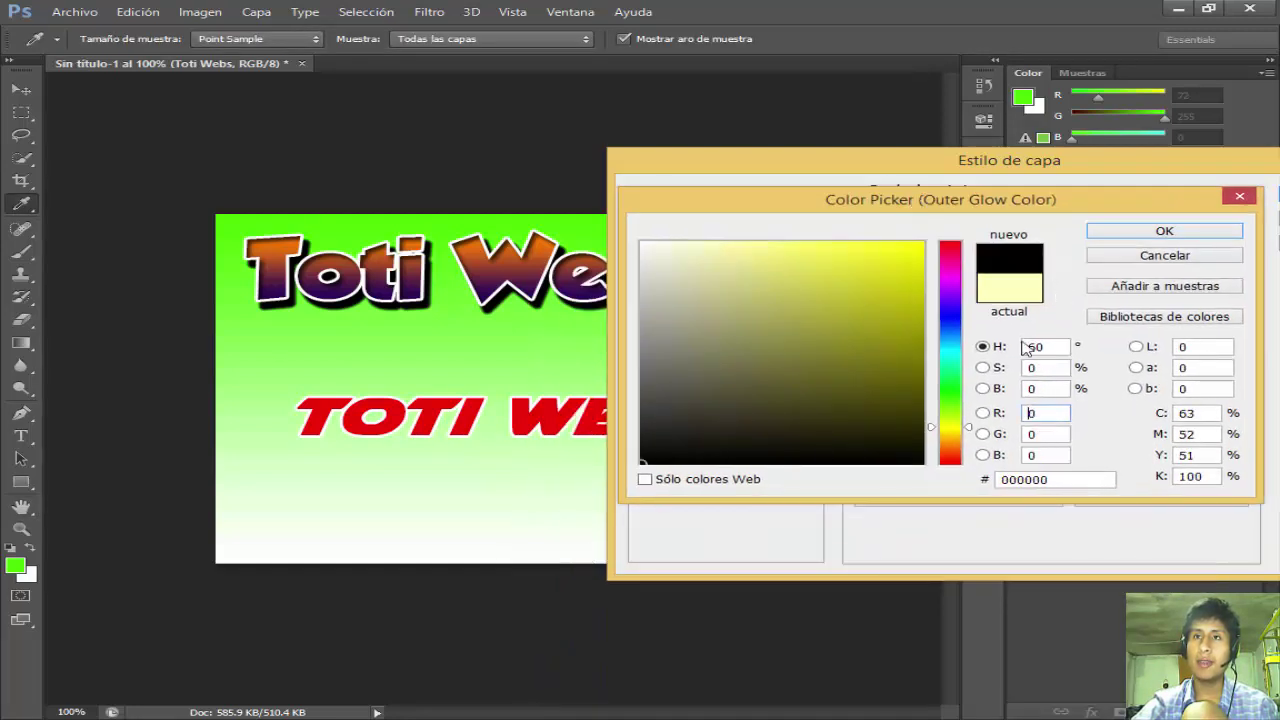
{"action": "left_click", "coordinate": [1160, 232]}
Set the outer glow's spread to 8%, size to 10 px, blend mode to Normal and opacity to 100%.
{"action": "left_click_drag", "start_coordinate": [1065, 171], "coordinate": [1044, 352]}
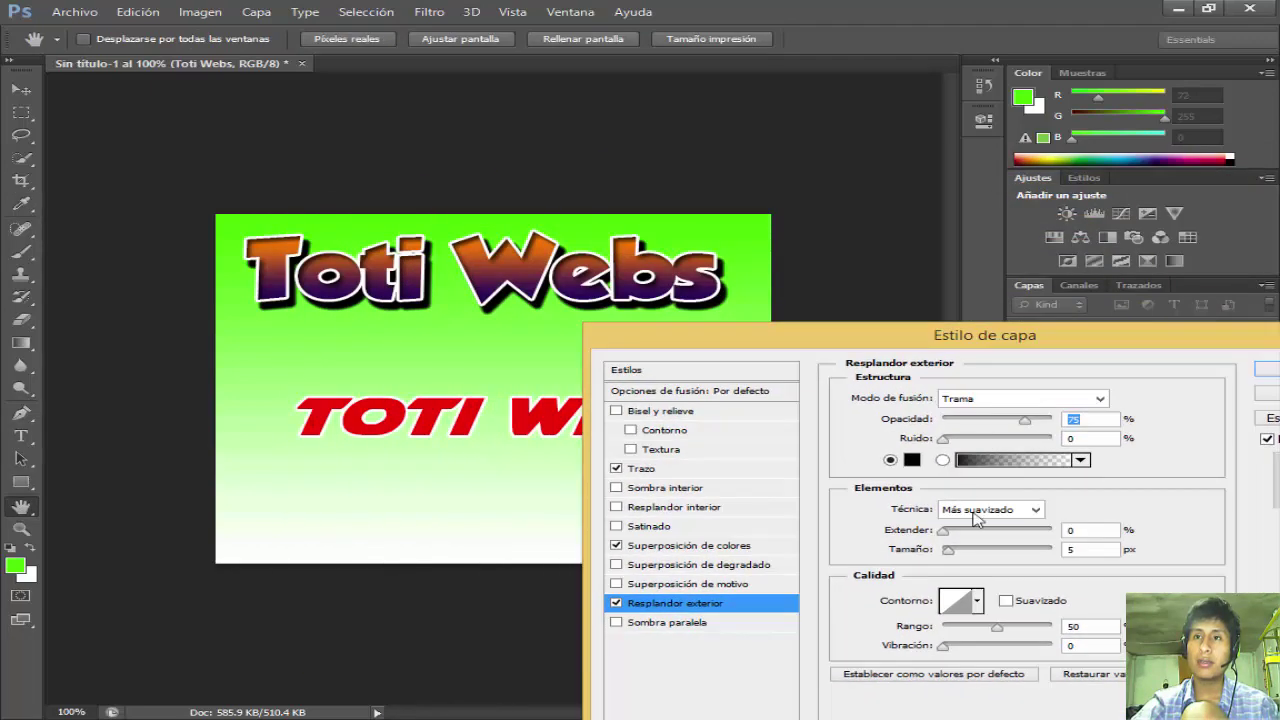
{"action": "left_click", "coordinate": [950, 533]}
{"action": "left_click_drag", "start_coordinate": [950, 555], "coordinate": [952, 552]}
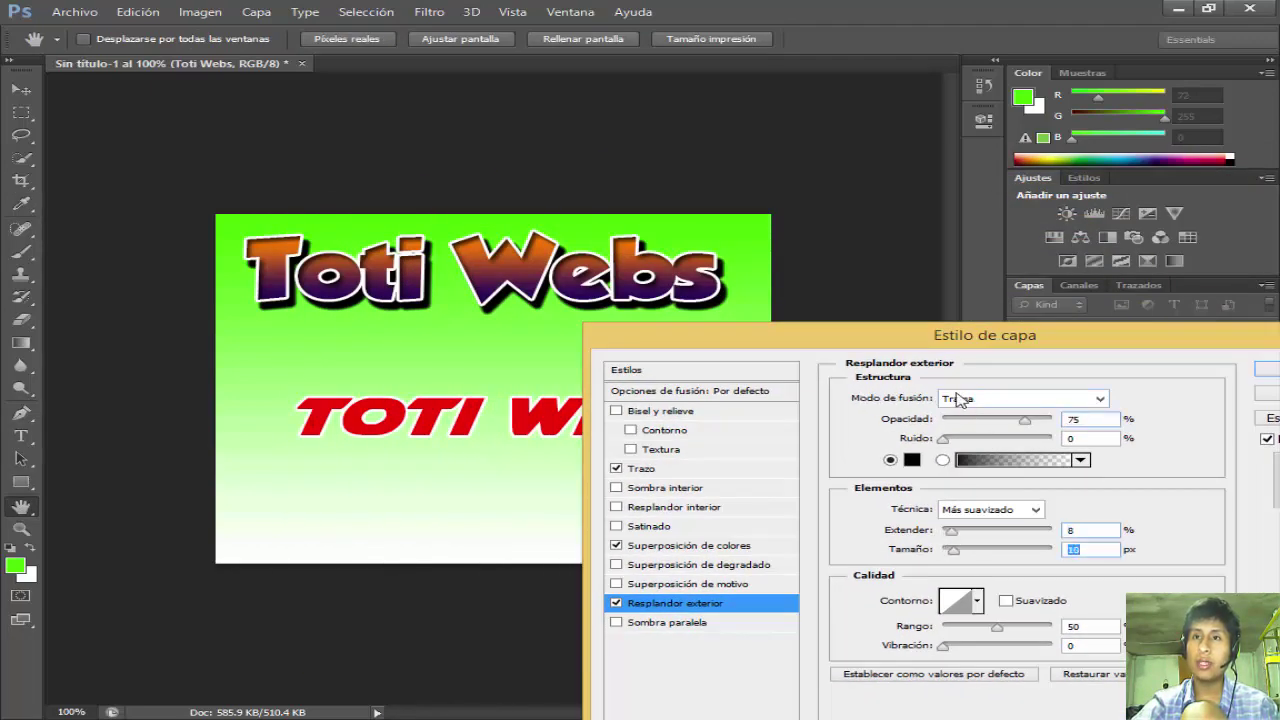
{"action": "left_click", "coordinate": [1007, 400]}
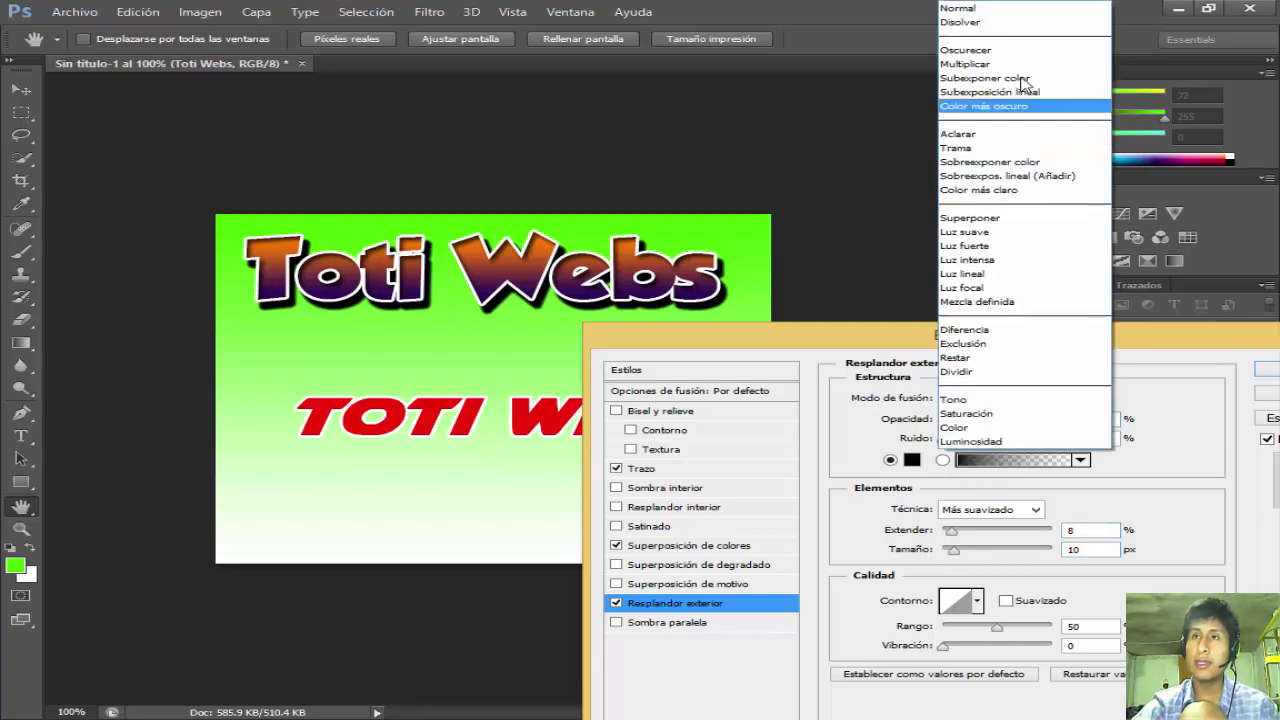
{"action": "left_click", "coordinate": [1000, 14]}
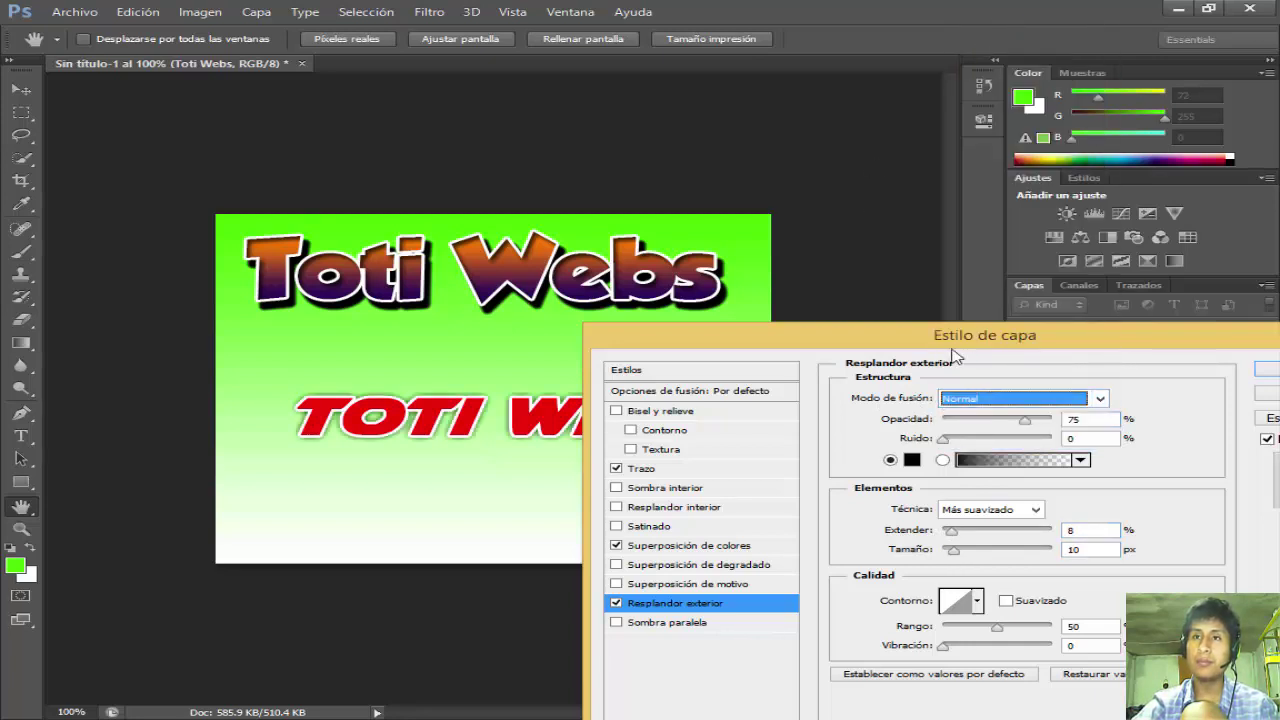
{"action": "left_click_drag", "start_coordinate": [955, 357], "coordinate": [806, 209]}
{"action": "left_click", "coordinate": [1005, 320]}
{"action": "left_click", "coordinate": [880, 315]}
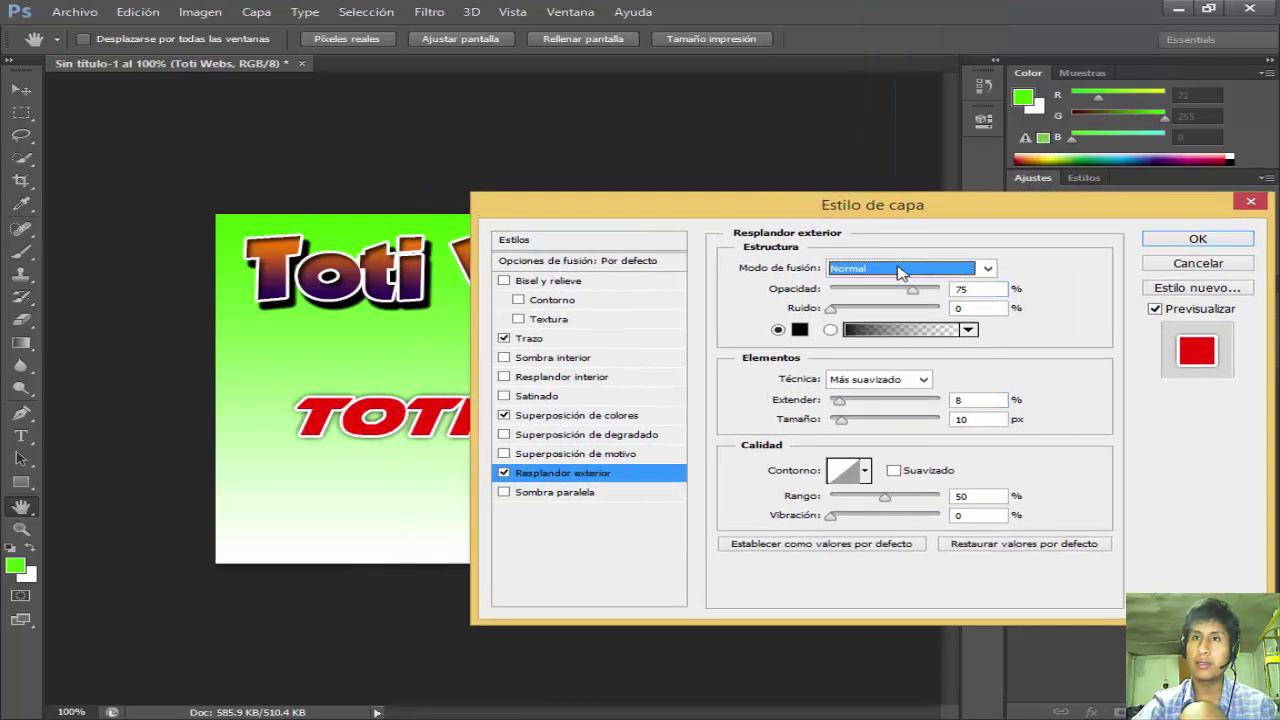
{"action": "left_click", "coordinate": [912, 292]}
{"action": "left_click_drag", "start_coordinate": [912, 292], "coordinate": [1130, 305]}
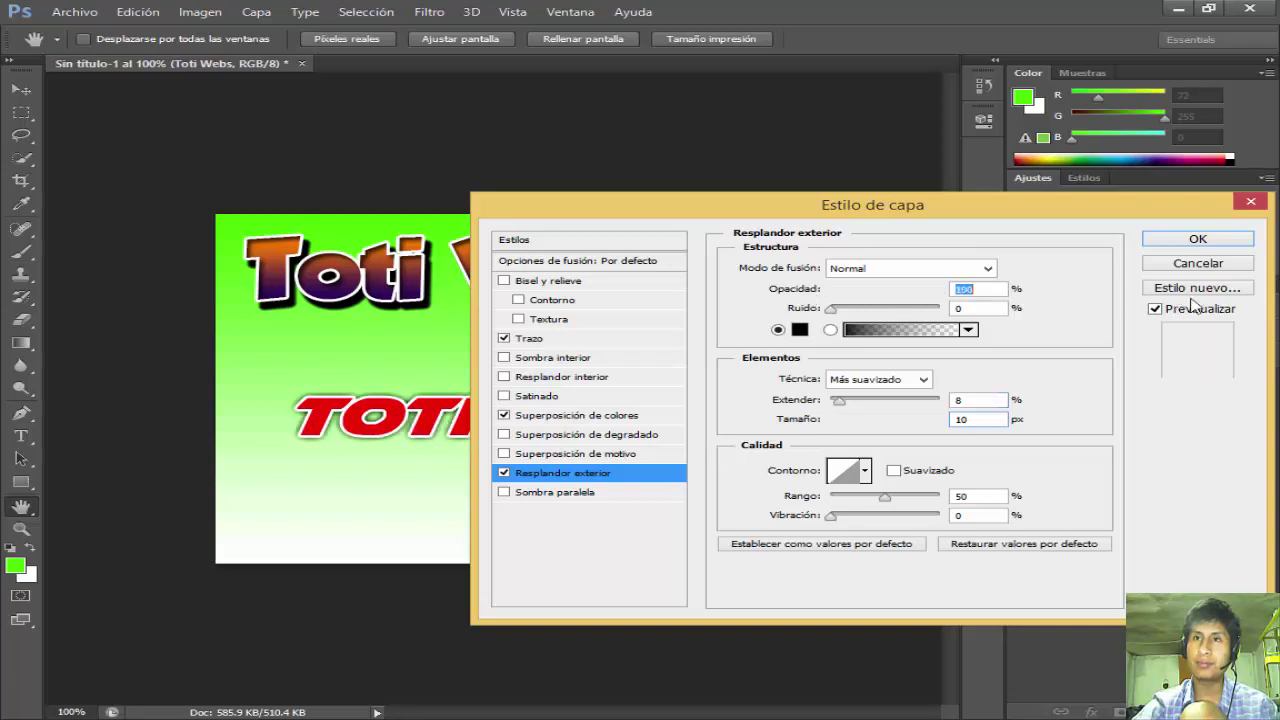
Increase the outer glow's spread to 13% and size to 27 px, and enable an Inner Shadow on the text.
{"action": "left_click_drag", "start_coordinate": [896, 215], "coordinate": [963, 175]}
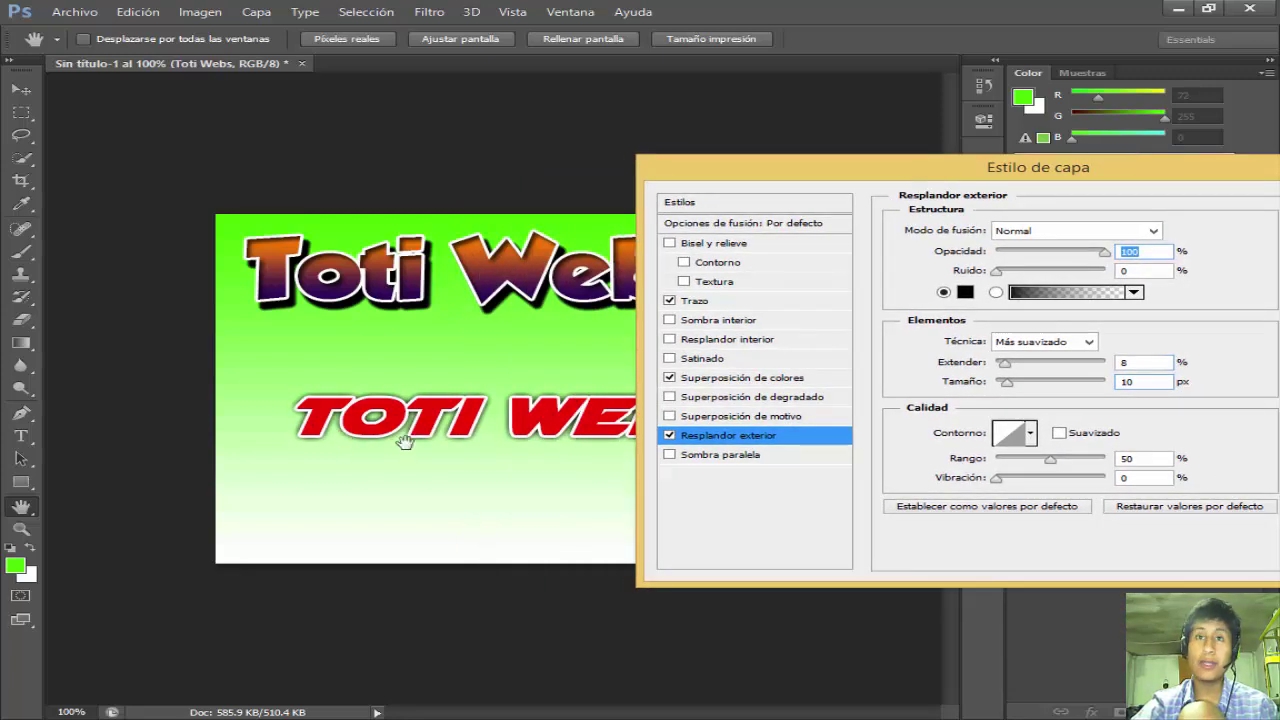
{"action": "left_click_drag", "start_coordinate": [1004, 365], "coordinate": [1013, 386]}
{"action": "left_click", "coordinate": [1020, 364]}
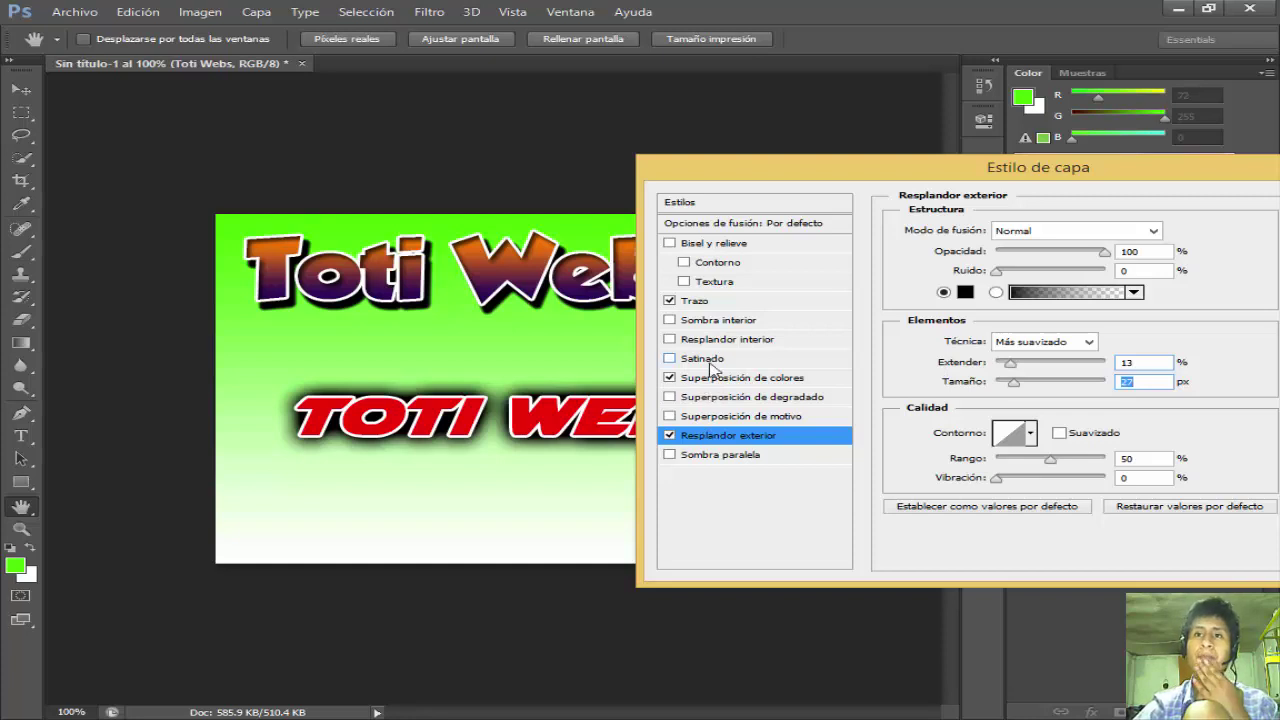
{"action": "left_click_drag", "start_coordinate": [797, 185], "coordinate": [907, 190]}
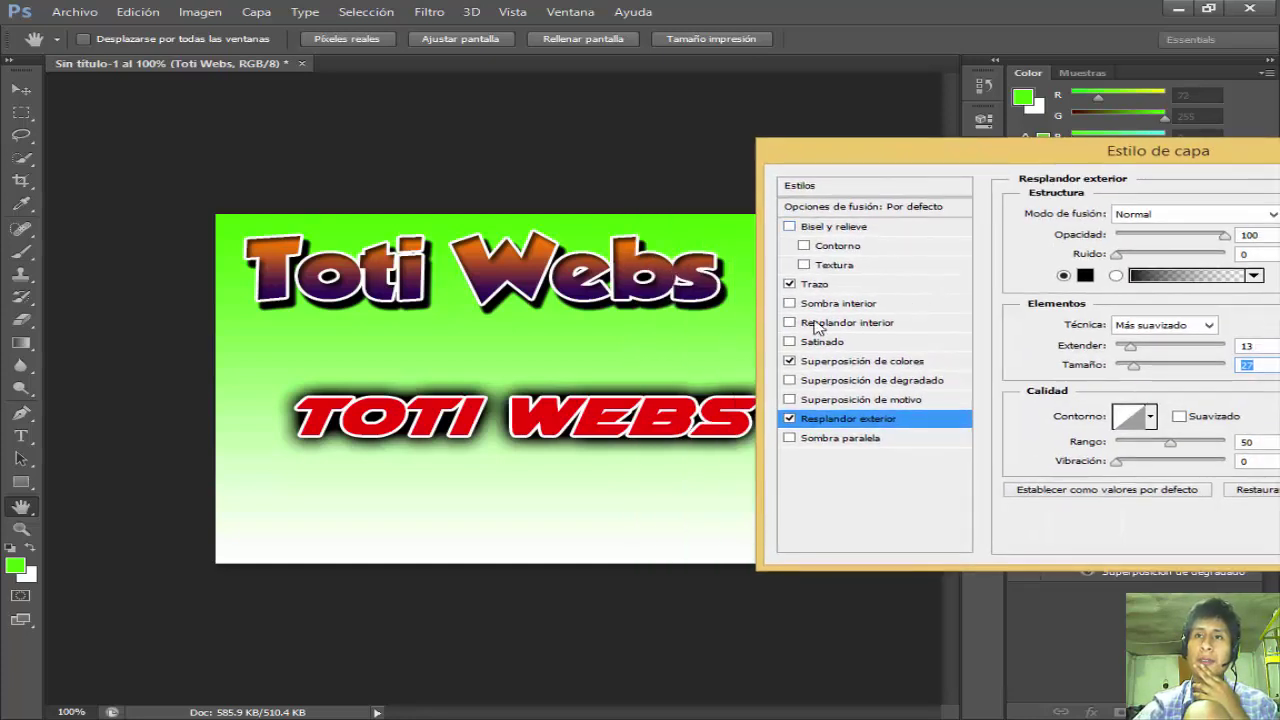
{"action": "left_click", "coordinate": [820, 305]}
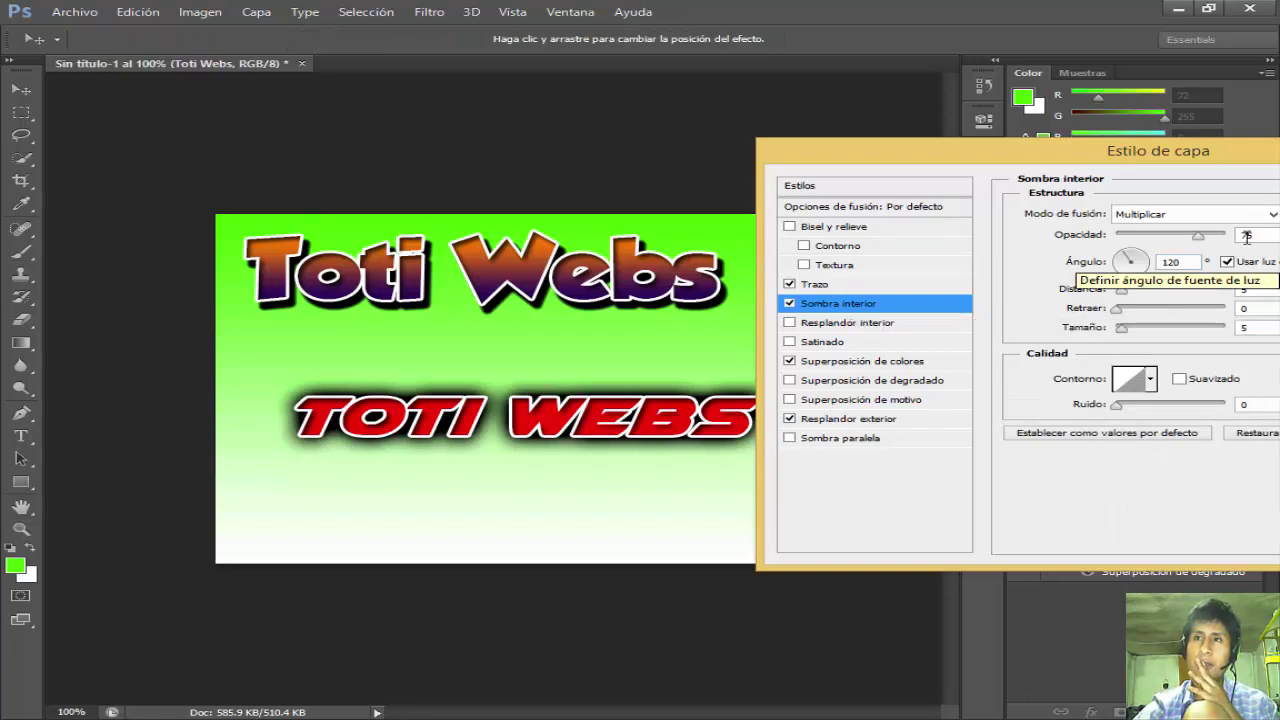
Raise the opacity of the red Toti Webs text's inner shadow.
{"action": "mouse_move", "coordinate": [1198, 236]}
{"action": "left_mouse_down"}
{"action": "mouse_move", "coordinate": [1157, 237]}
{"action": "mouse_move", "coordinate": [1216, 238]}
{"action": "left_mouse_up"}
Try orange and yellow-green stroke colours on the red text, and return the stroke to white.
{"action": "left_click", "coordinate": [830, 285]}
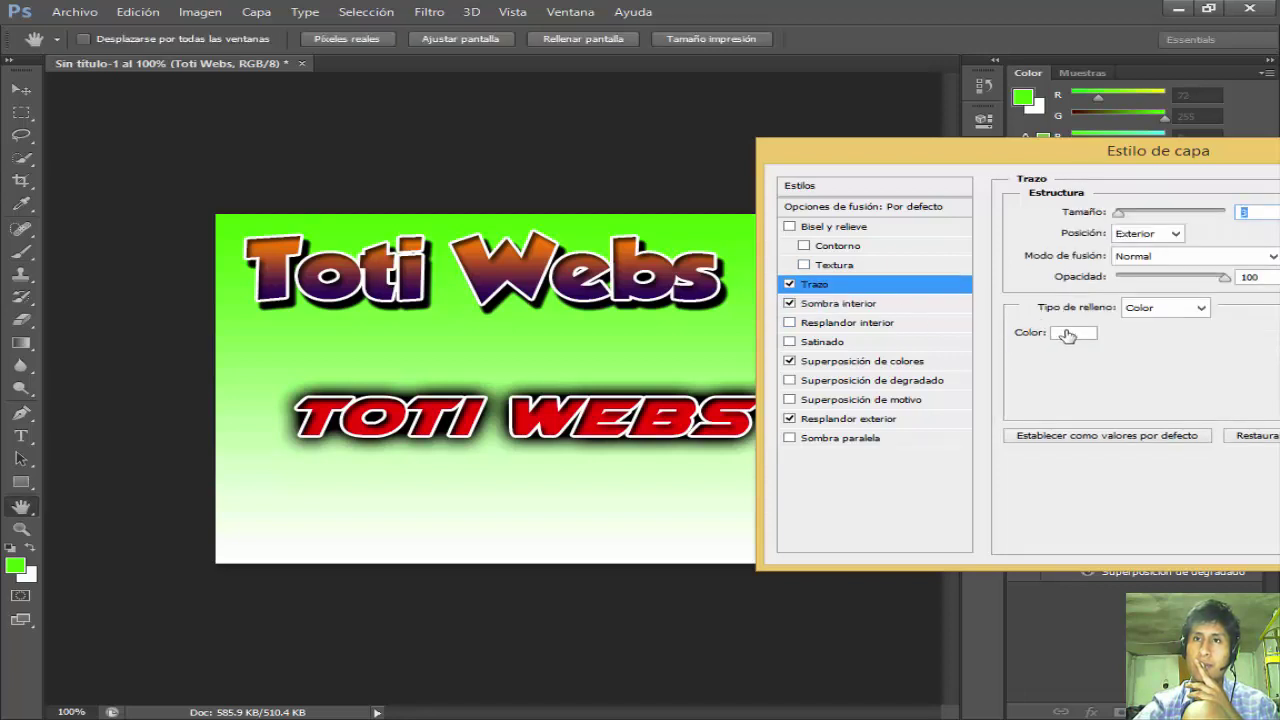
{"action": "left_click", "coordinate": [1068, 335]}
{"action": "mouse_move", "coordinate": [803, 397]}
{"action": "left_mouse_down"}
{"action": "mouse_move", "coordinate": [903, 314]}
{"action": "mouse_move", "coordinate": [834, 449]}
{"action": "mouse_move", "coordinate": [724, 334]}
{"action": "mouse_move", "coordinate": [810, 255]}
{"action": "left_mouse_up"}
{"action": "left_click", "coordinate": [950, 413]}
{"action": "mouse_move", "coordinate": [914, 309]}
{"action": "left_mouse_down"}
{"action": "mouse_move", "coordinate": [819, 242]}
{"action": "mouse_move", "coordinate": [706, 240]}
{"action": "mouse_move", "coordinate": [643, 292]}
{"action": "left_mouse_up"}
{"action": "left_click", "coordinate": [963, 451]}
{"action": "left_click", "coordinate": [868, 263]}
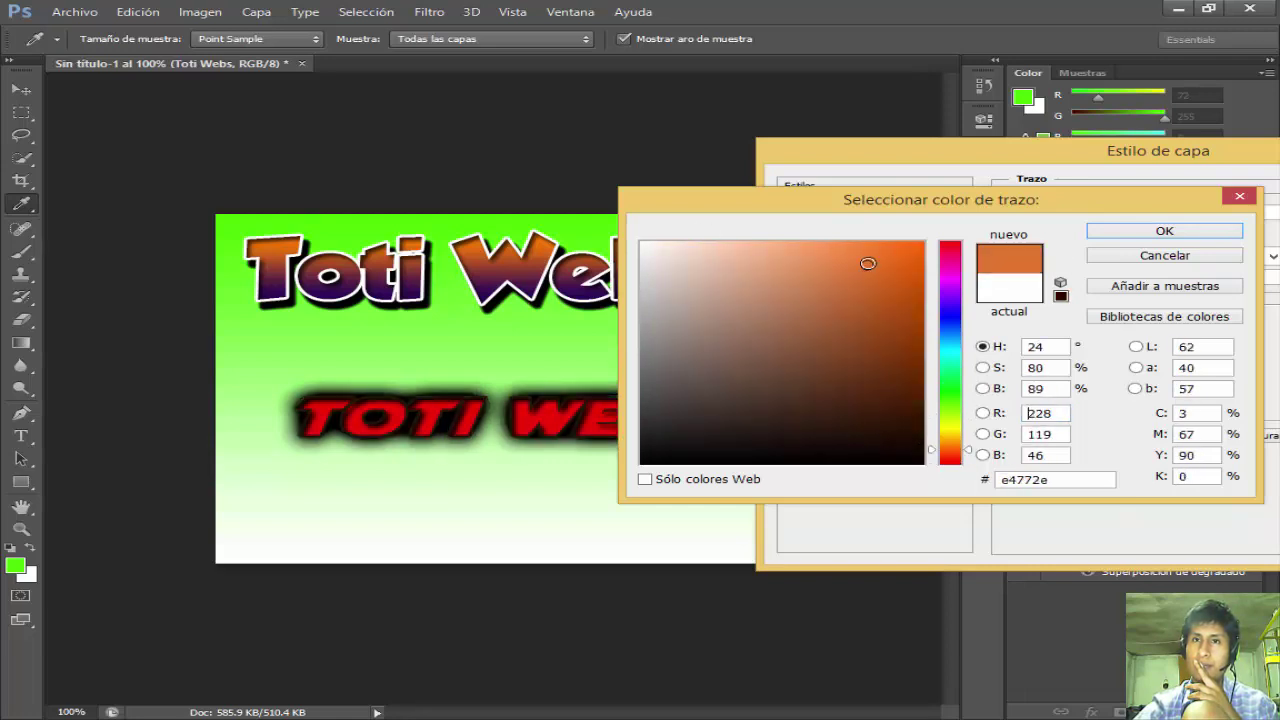
{"action": "mouse_move", "coordinate": [963, 450]}
{"action": "left_mouse_down"}
{"action": "mouse_move", "coordinate": [958, 252]}
{"action": "mouse_move", "coordinate": [959, 421]}
{"action": "left_mouse_up"}
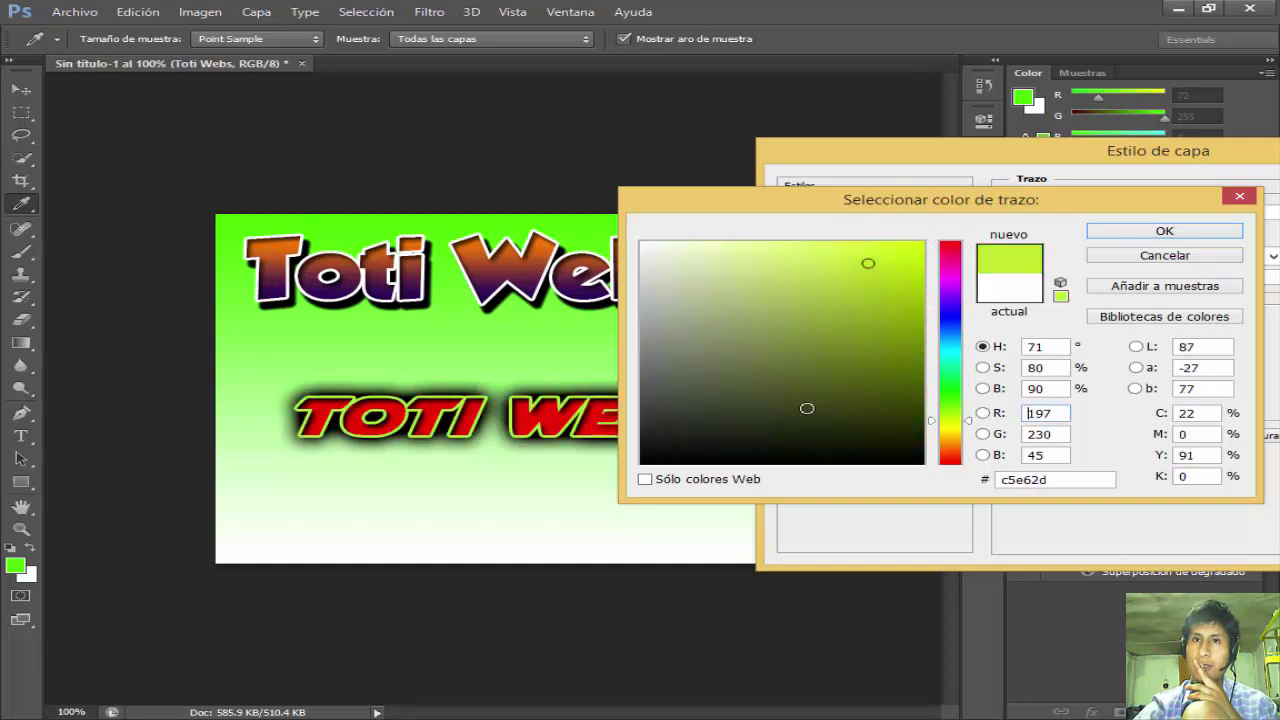
{"action": "left_click_drag", "start_coordinate": [806, 406], "coordinate": [643, 243]}
{"action": "left_click", "coordinate": [1143, 231]}
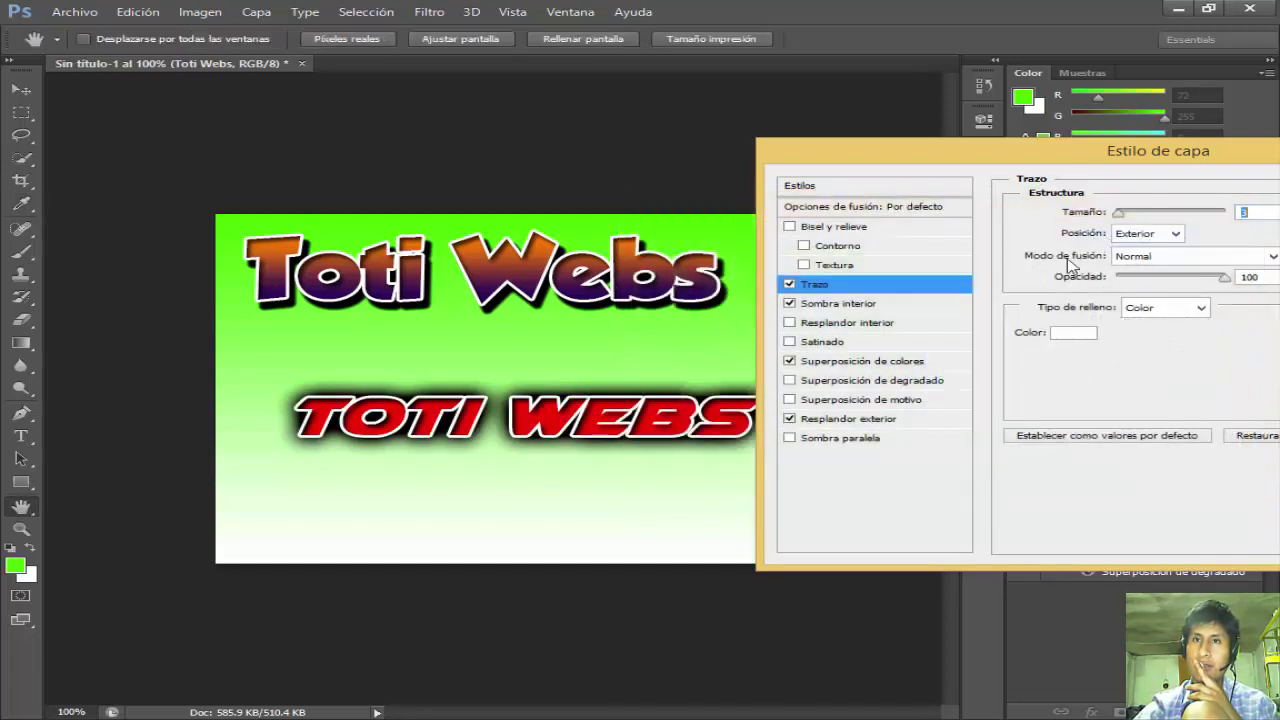
Apply the layer styles and move the red Toti Webs text slightly left and down, aligning it beneath the upper text.
{"action": "left_click_drag", "start_coordinate": [1128, 163], "coordinate": [755, 208]}
{"action": "left_click", "coordinate": [1080, 232]}
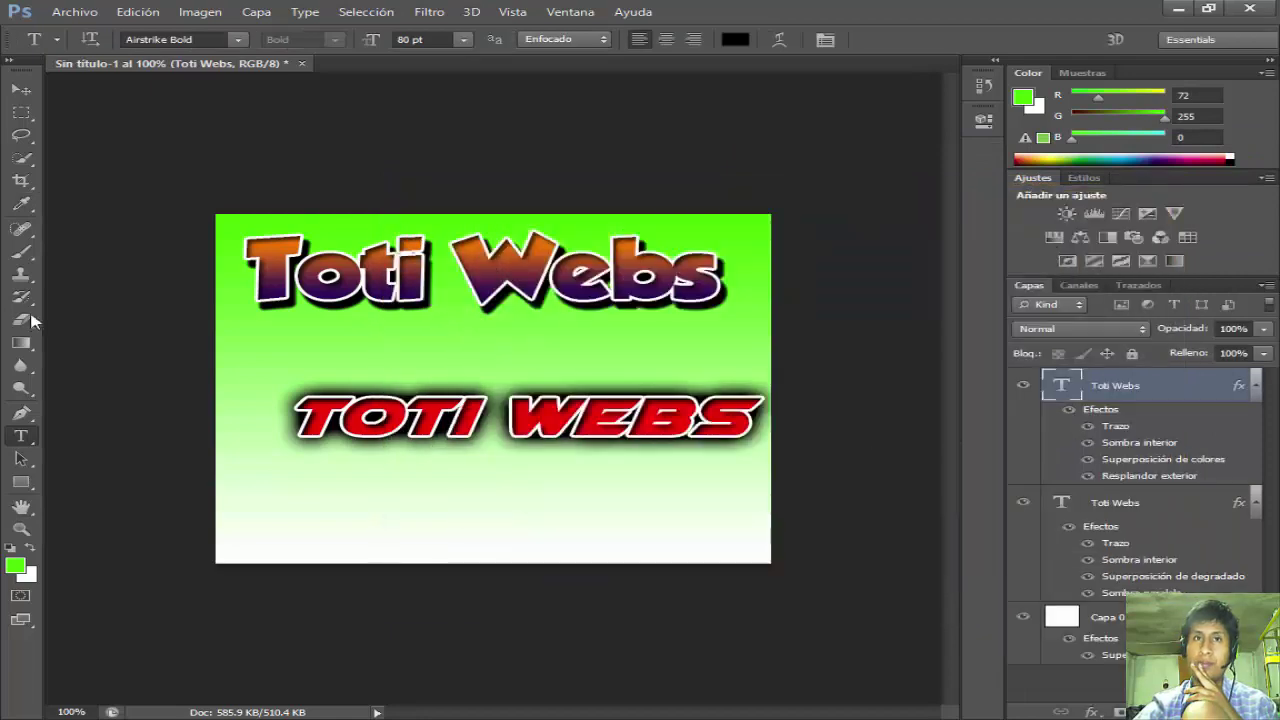
{"action": "left_click", "coordinate": [20, 90]}
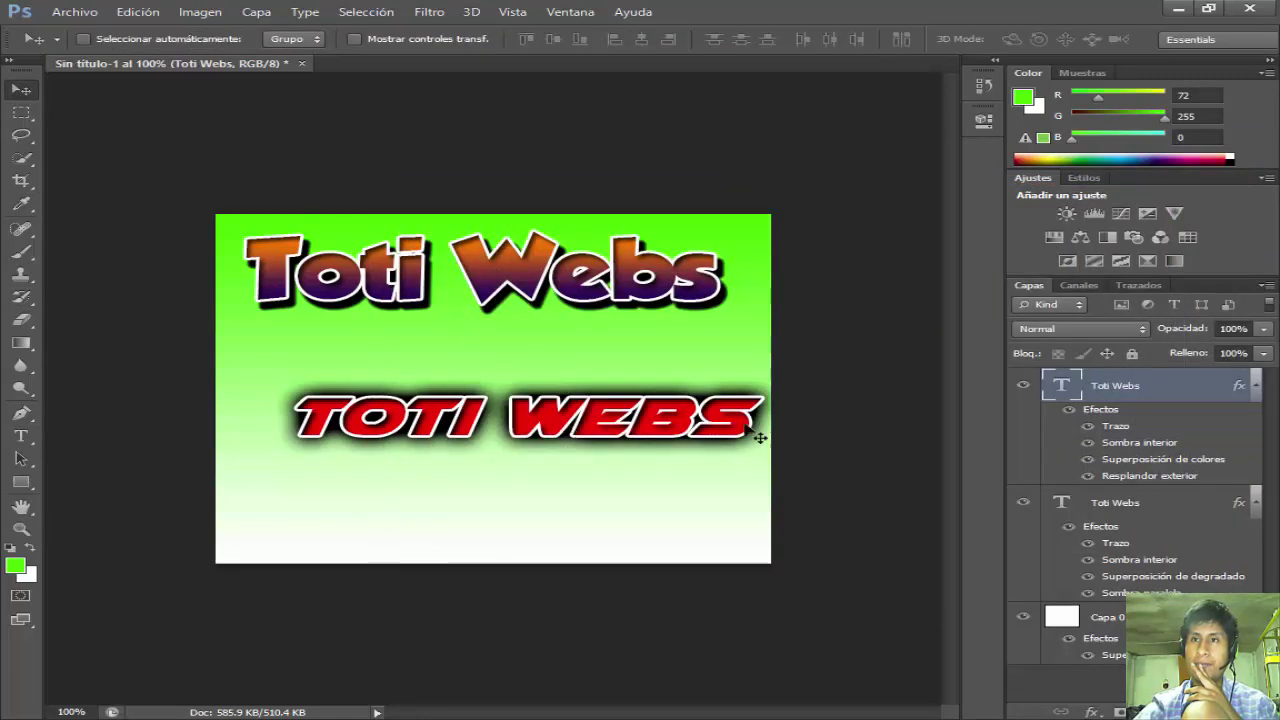
{"action": "left_click_drag", "start_coordinate": [483, 418], "coordinate": [442, 433]}
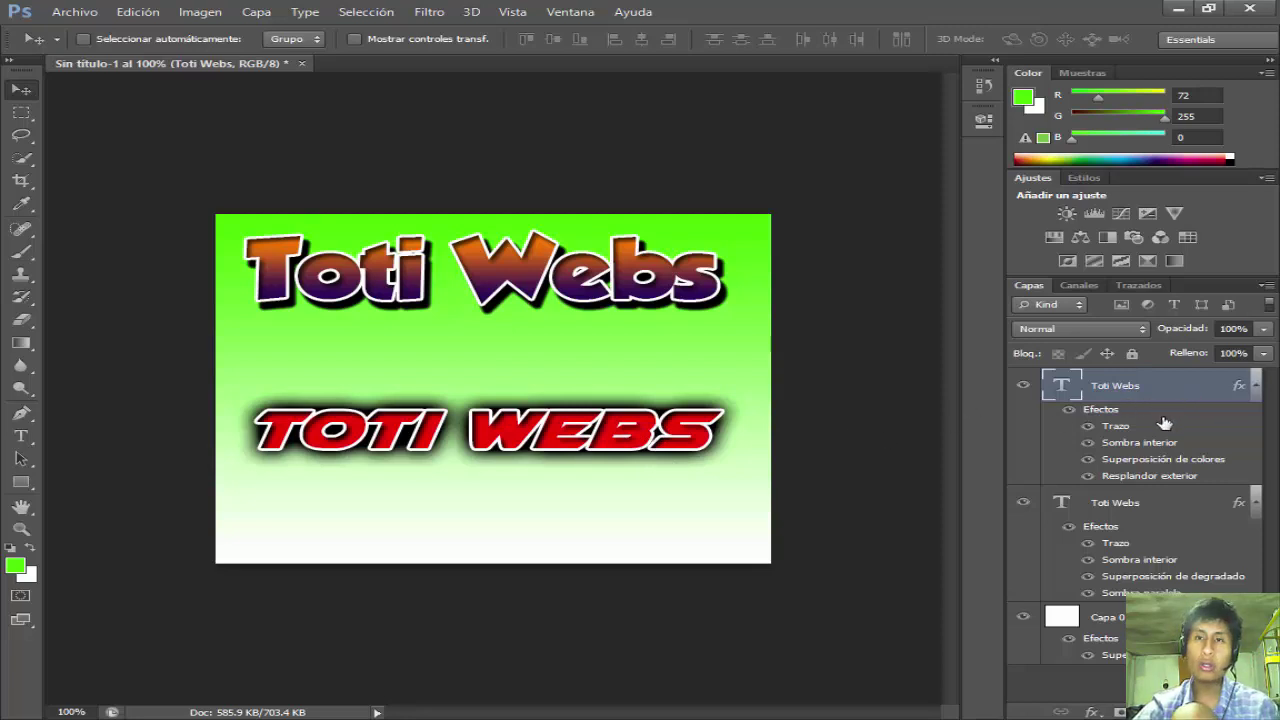
Scale the red text to about 107% width and 168% height, and move it up close beneath the upper text.
{"action": "key", "text": "ctrl+t"}
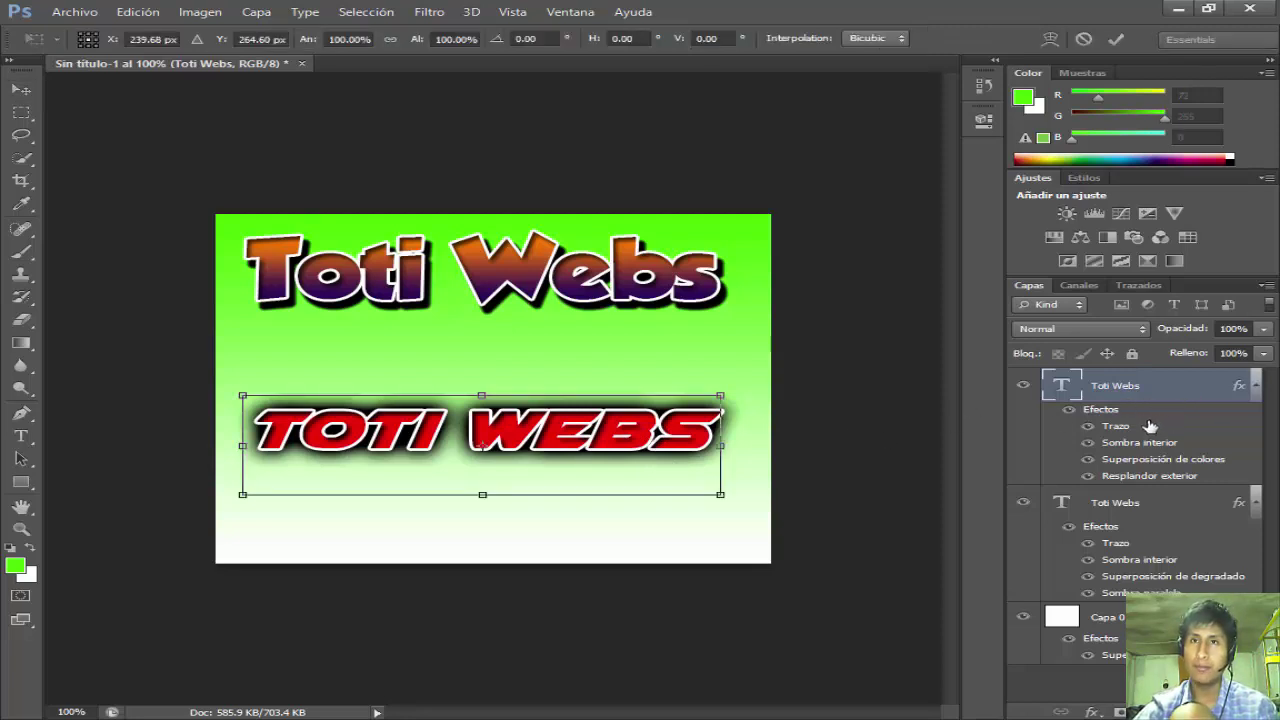
{"action": "right_click", "coordinate": [541, 457]}
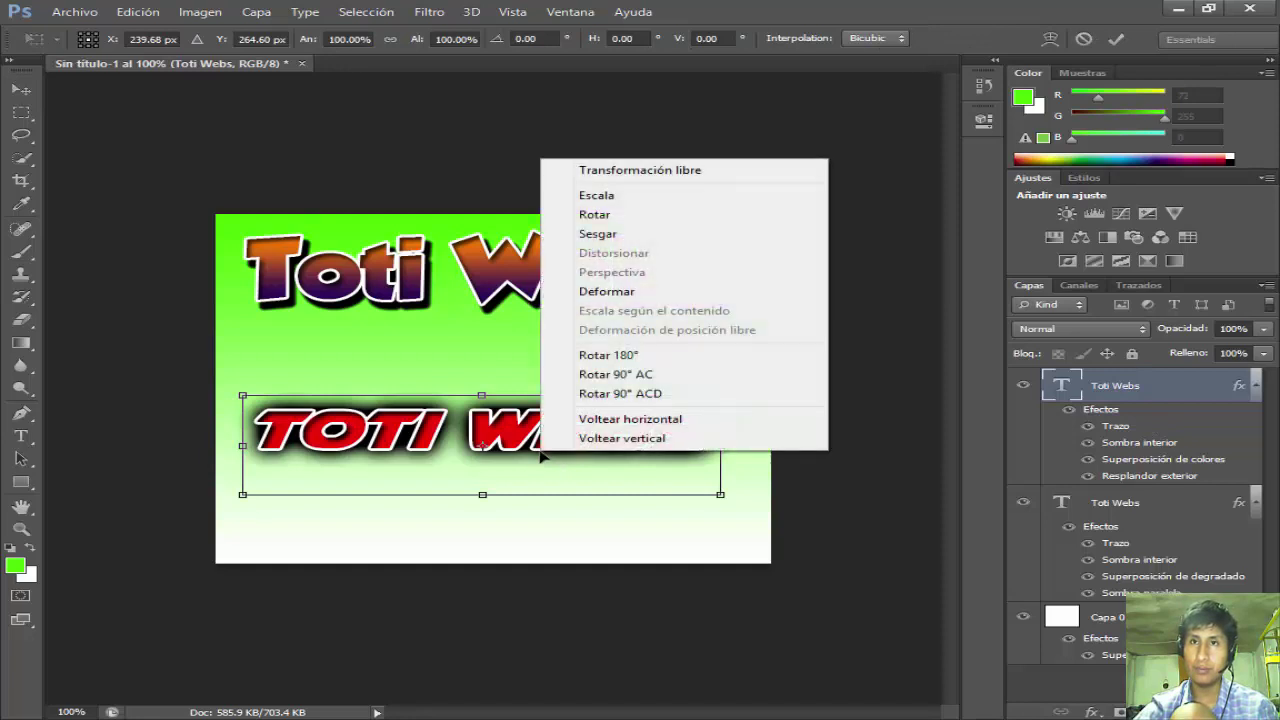
{"action": "left_click", "coordinate": [564, 514]}
{"action": "left_click_drag", "start_coordinate": [707, 495], "coordinate": [757, 558]}
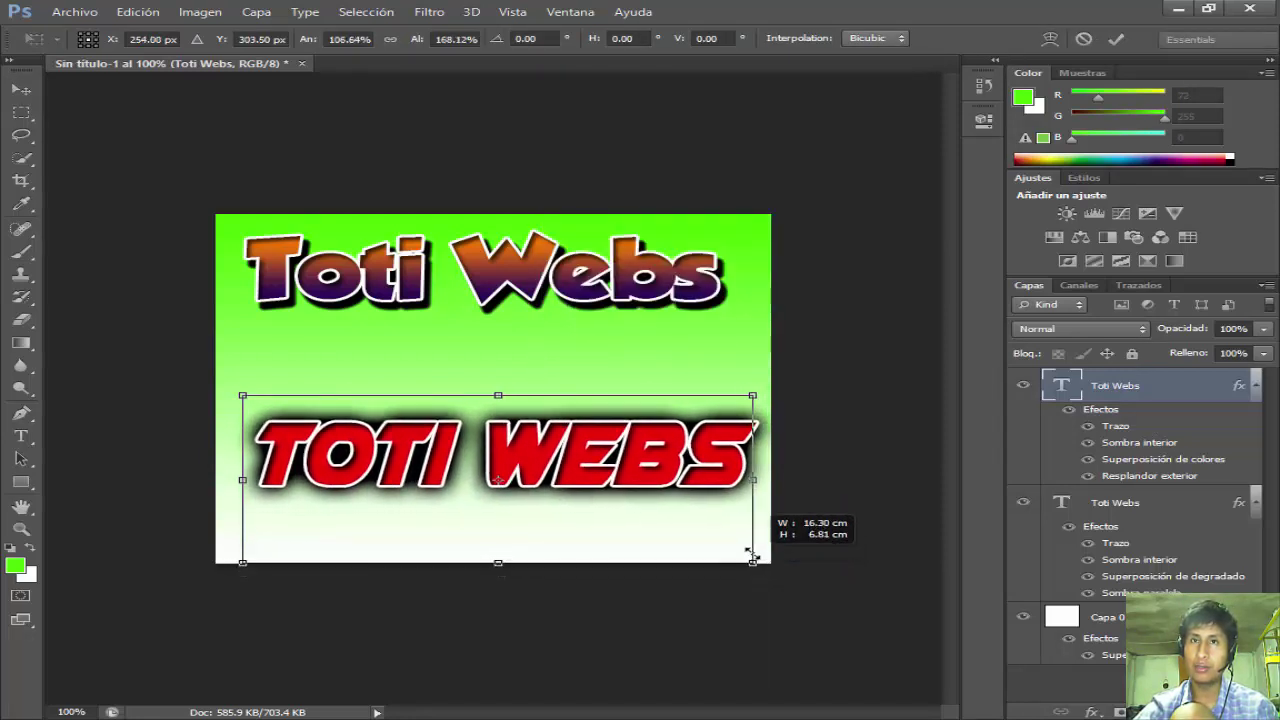
{"action": "key", "text": "Return"}
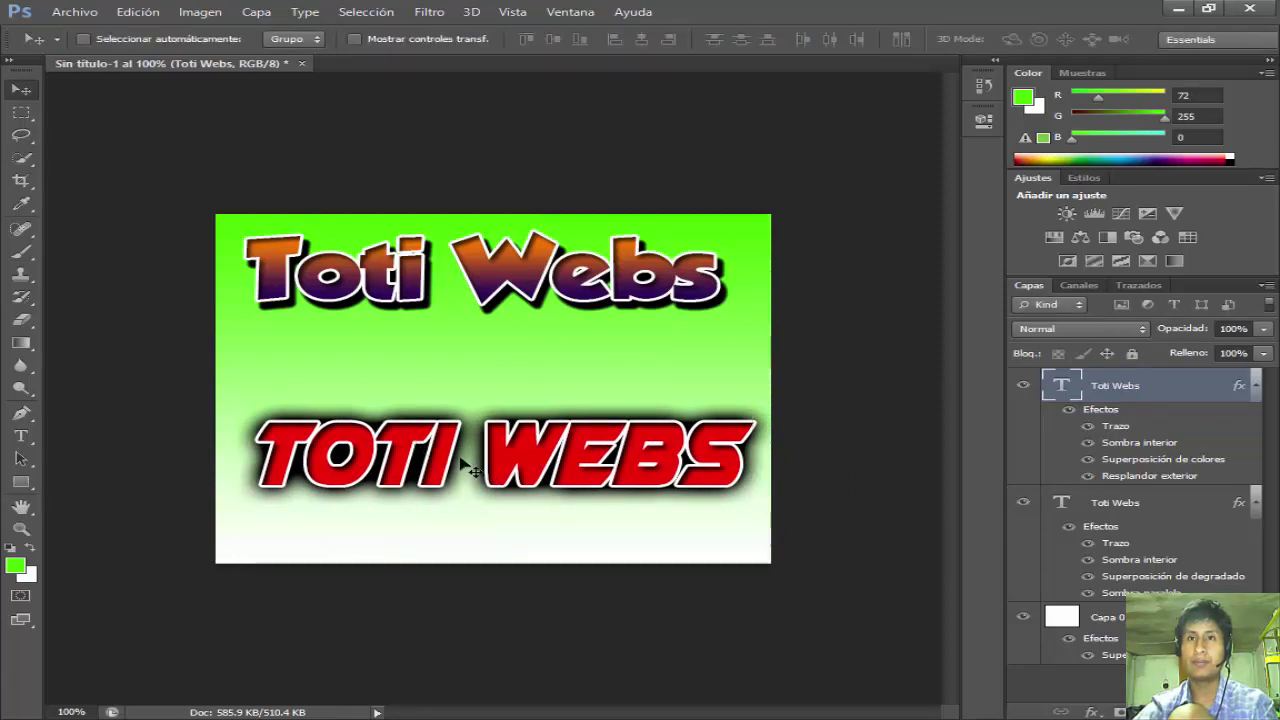
{"action": "left_click_drag", "start_coordinate": [465, 465], "coordinate": [496, 401]}
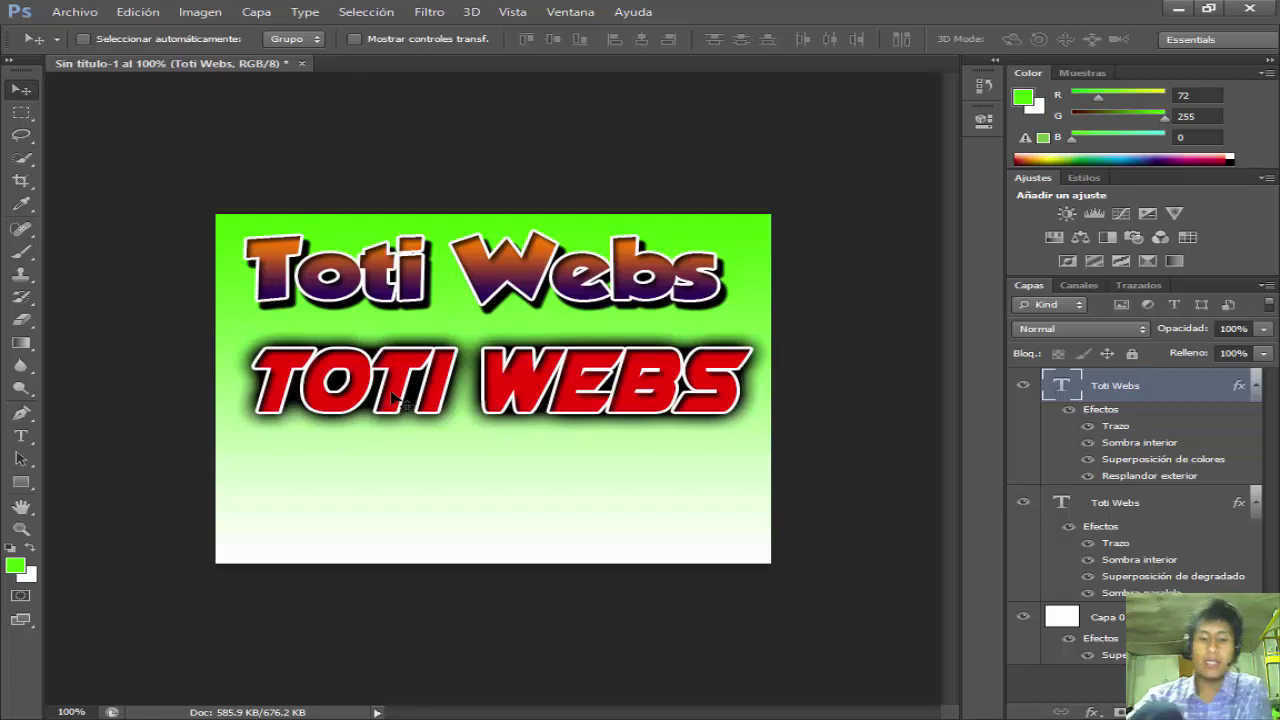
Squash the red text's height and move it slightly down on the canvas, and select the upper text's layer.
{"action": "key", "text": "ctrl+t"}
{"action": "left_click_drag", "start_coordinate": [494, 488], "coordinate": [503, 427]}
{"action": "left_click_drag", "start_coordinate": [534, 378], "coordinate": [540, 434]}
{"action": "key", "text": "Return"}
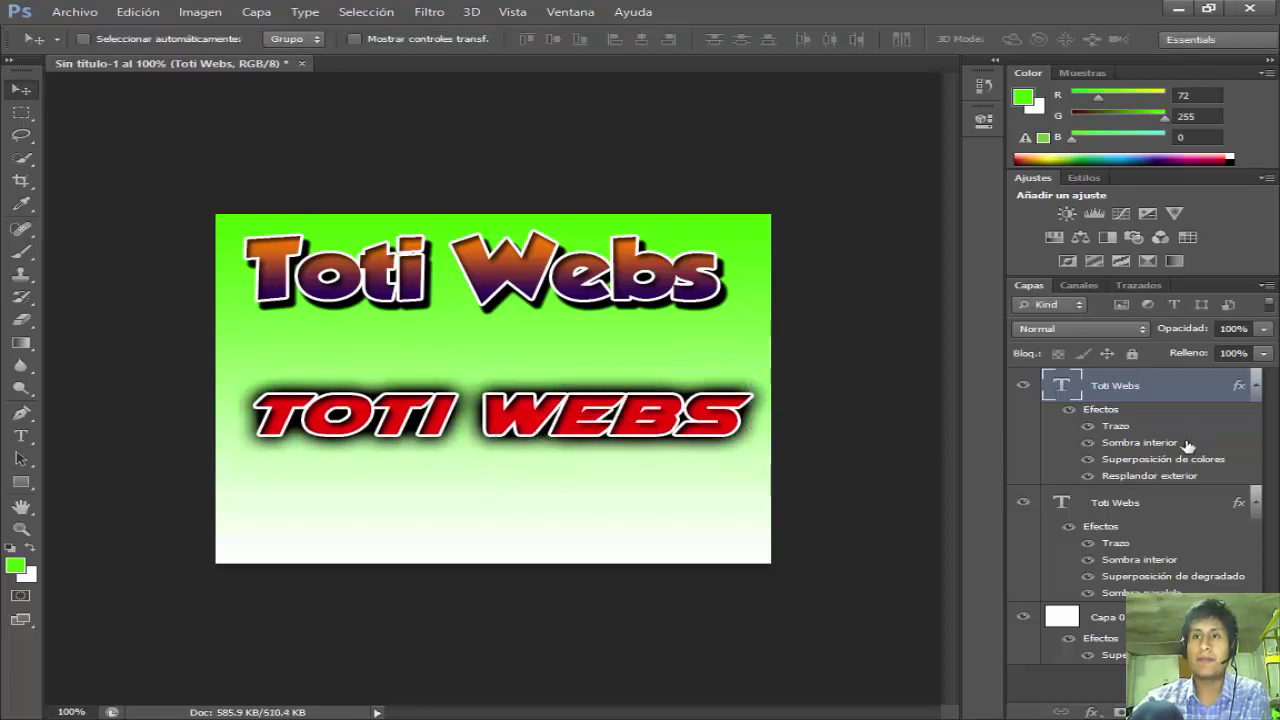
{"action": "left_click", "coordinate": [1160, 498]}
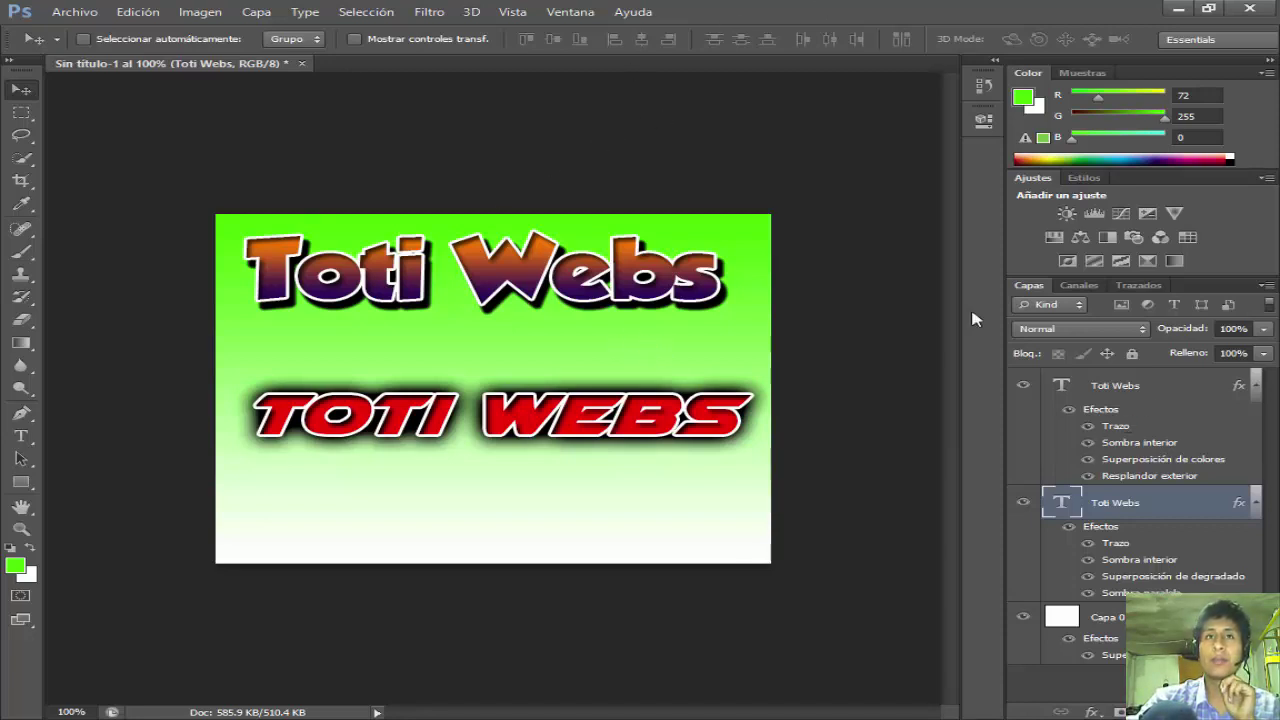
Try saving a copy of the design in PNG format as Sin título-1.png in the Imágenes folder.
{"action": "left_click", "coordinate": [76, 12]}
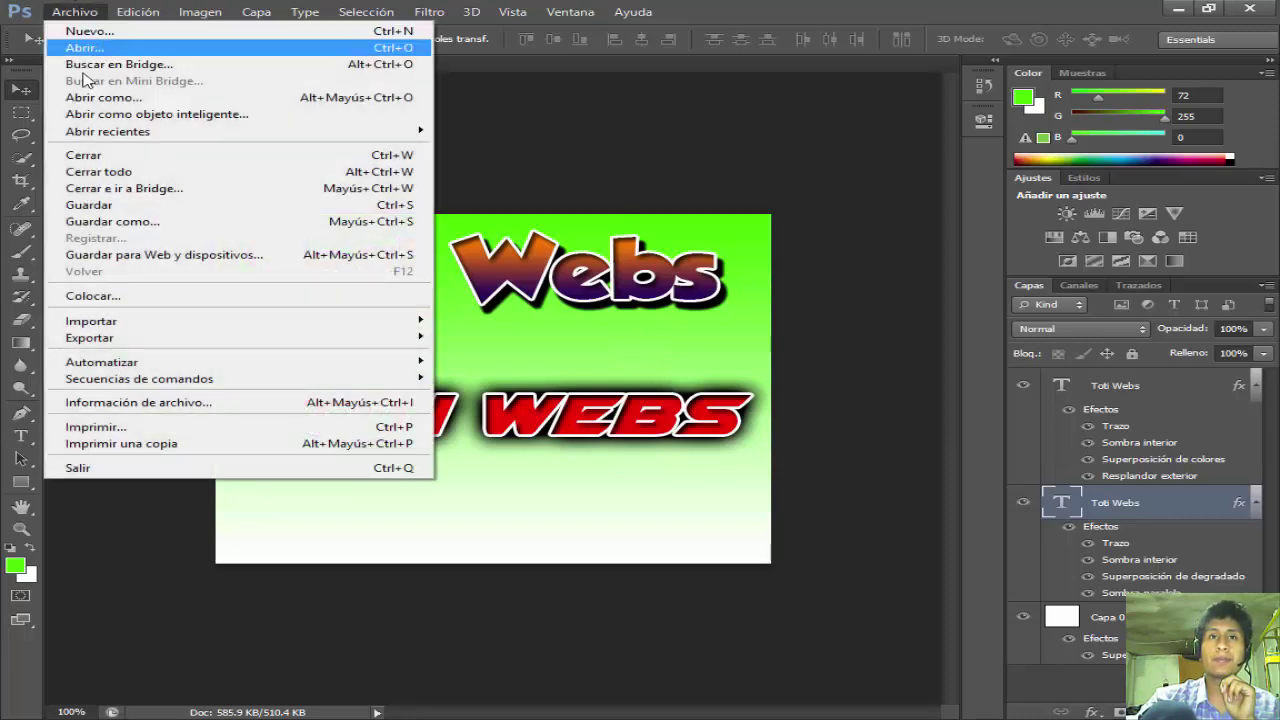
{"action": "left_click", "coordinate": [90, 224]}
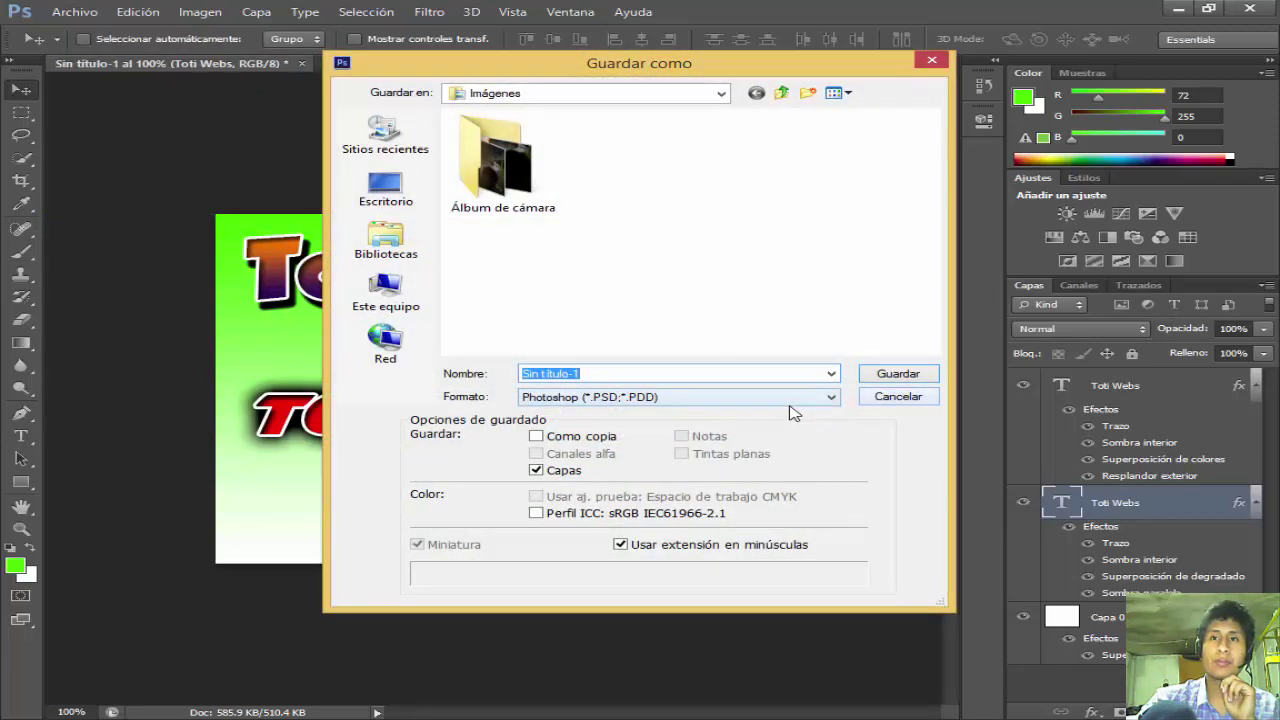
{"action": "left_click_drag", "start_coordinate": [688, 80], "coordinate": [1278, 494]}
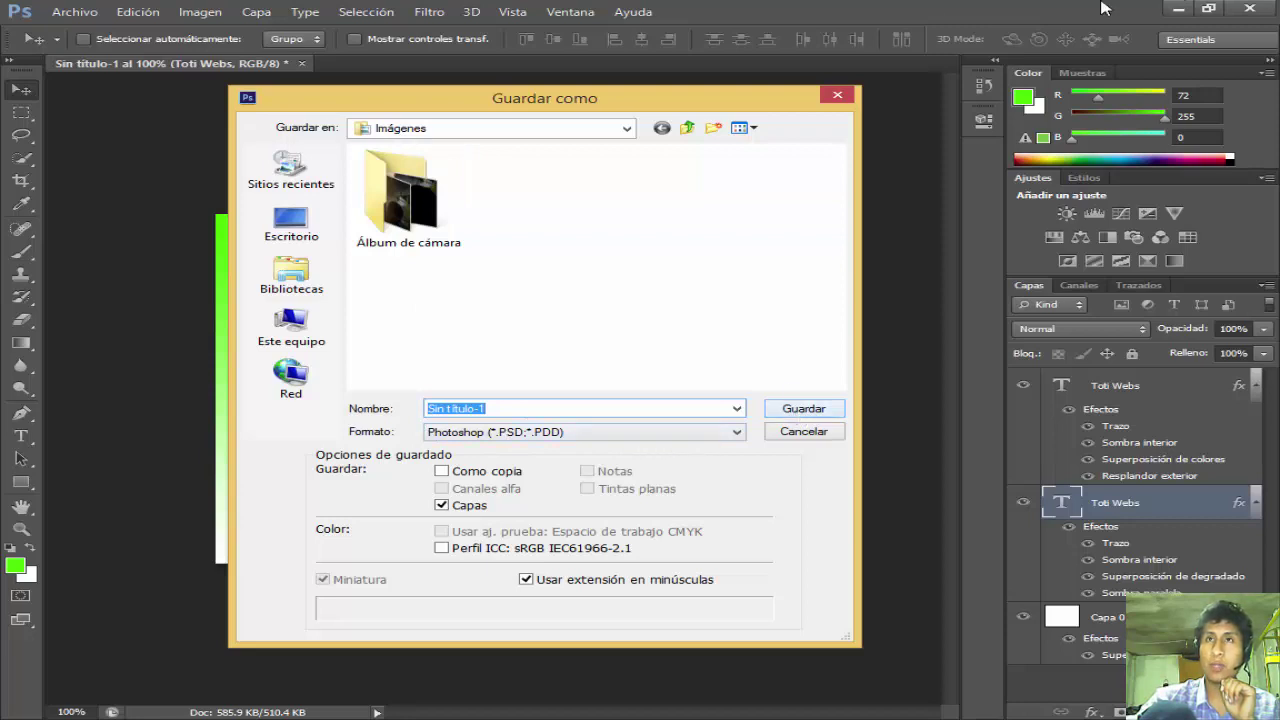
{"action": "left_click_drag", "start_coordinate": [366, 104], "coordinate": [656, 172]}
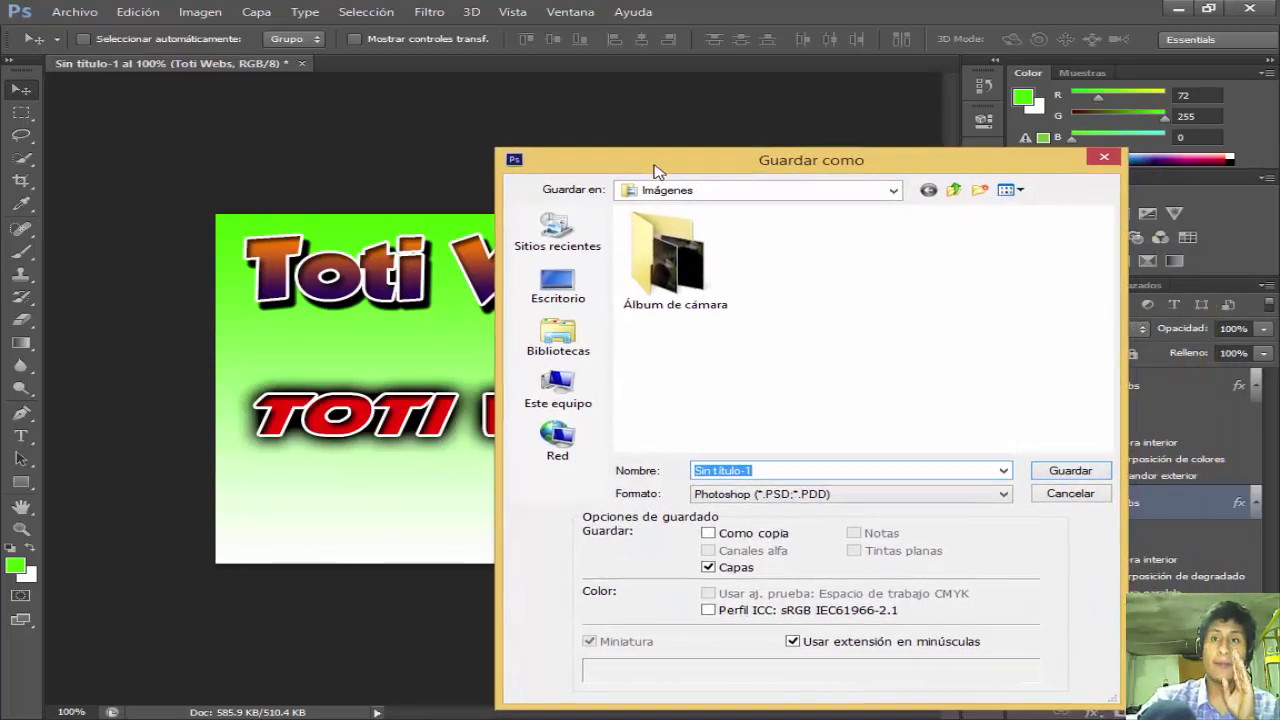
{"action": "left_click", "coordinate": [820, 496]}
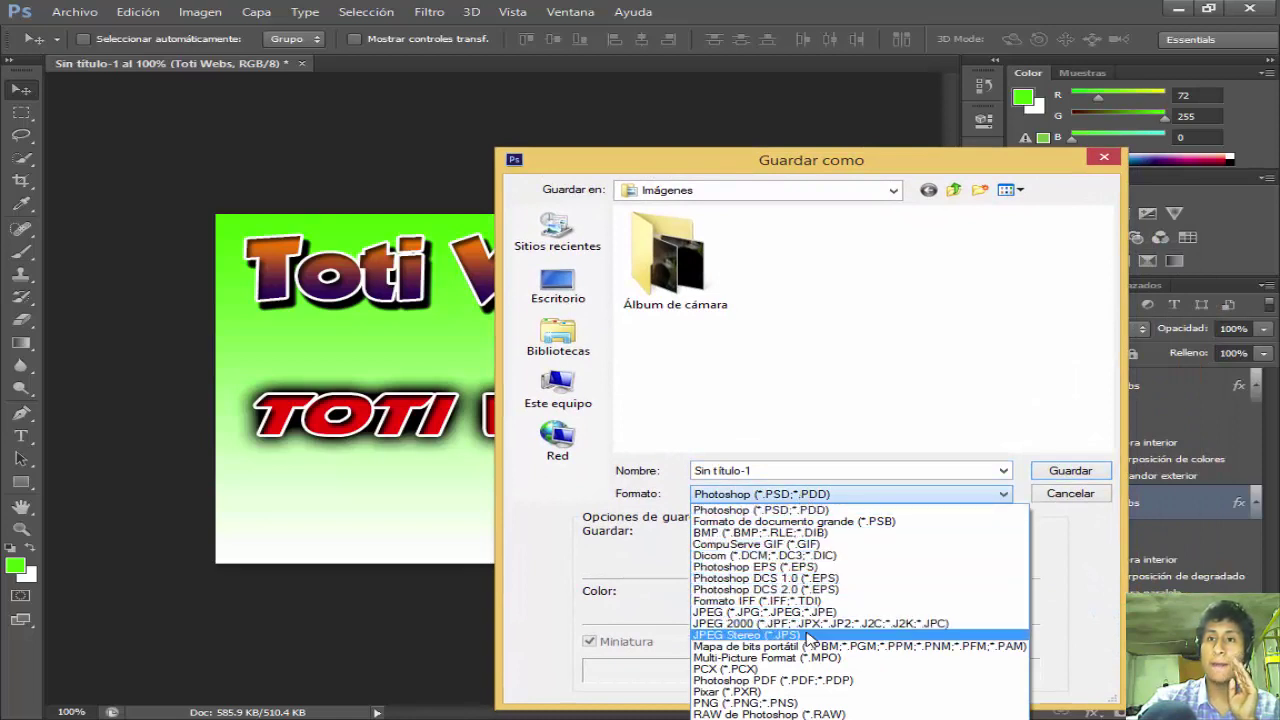
{"action": "left_click", "coordinate": [735, 703]}
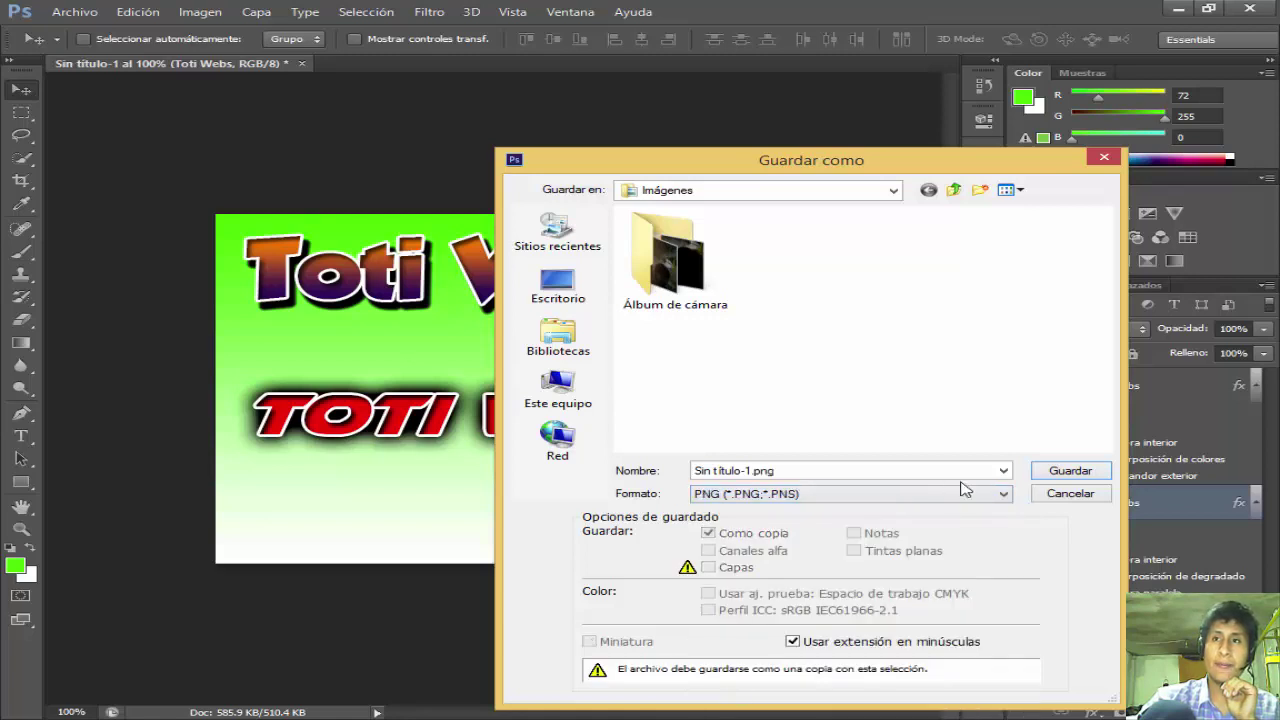
{"action": "left_click", "coordinate": [1060, 474]}
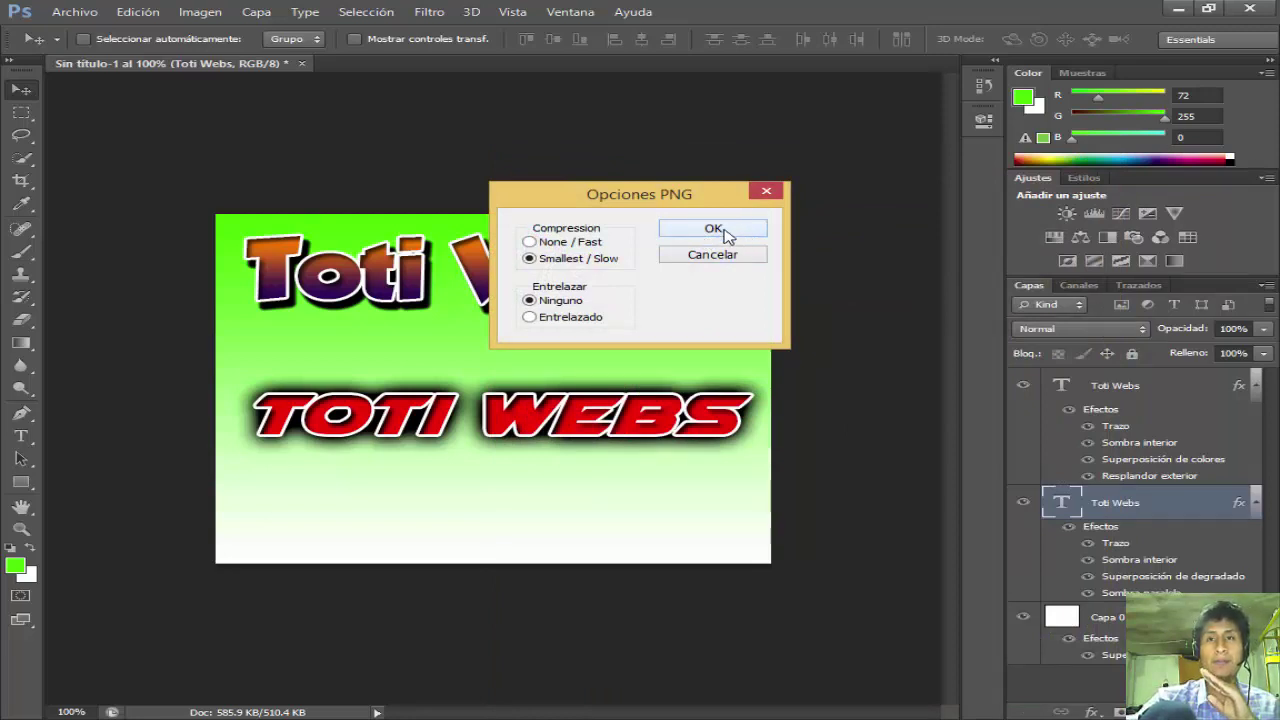
{"action": "left_click", "coordinate": [729, 256]}
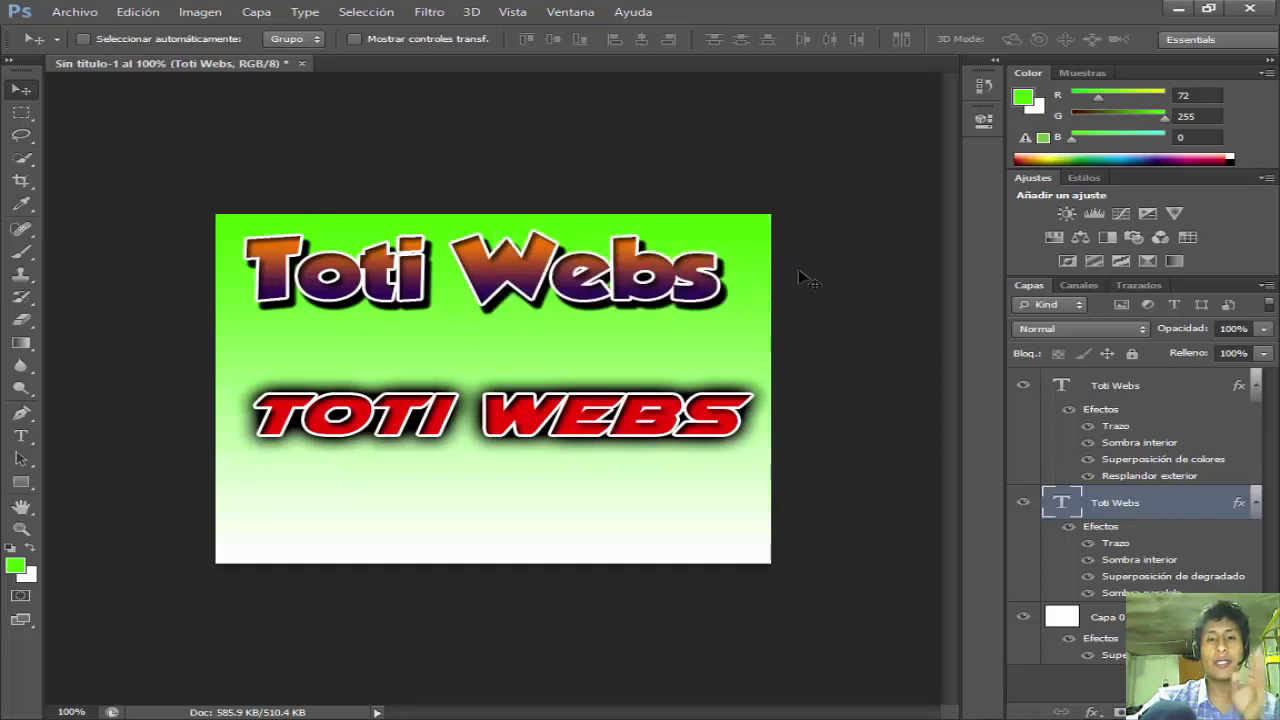